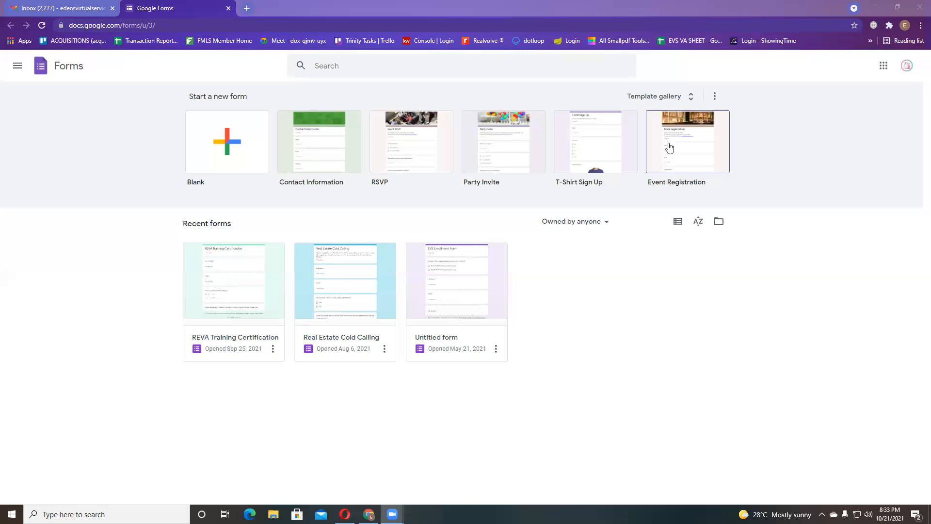
# - Make a form from the Event Registration template, then go back to the Forms home page
pyautogui.moveTo(148, 226); pyautogui.dragTo(528, 350)
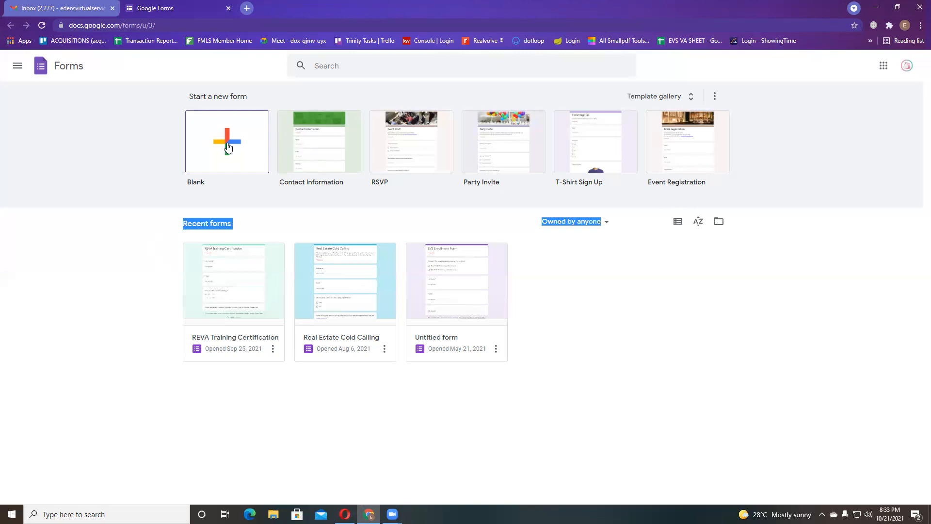
pyautogui.rightClick(675, 144)
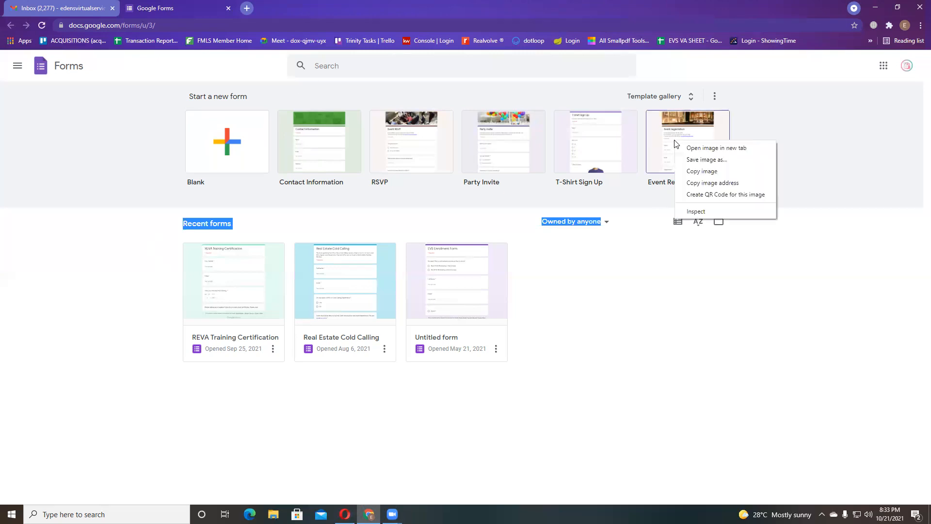
pyautogui.click(654, 211)
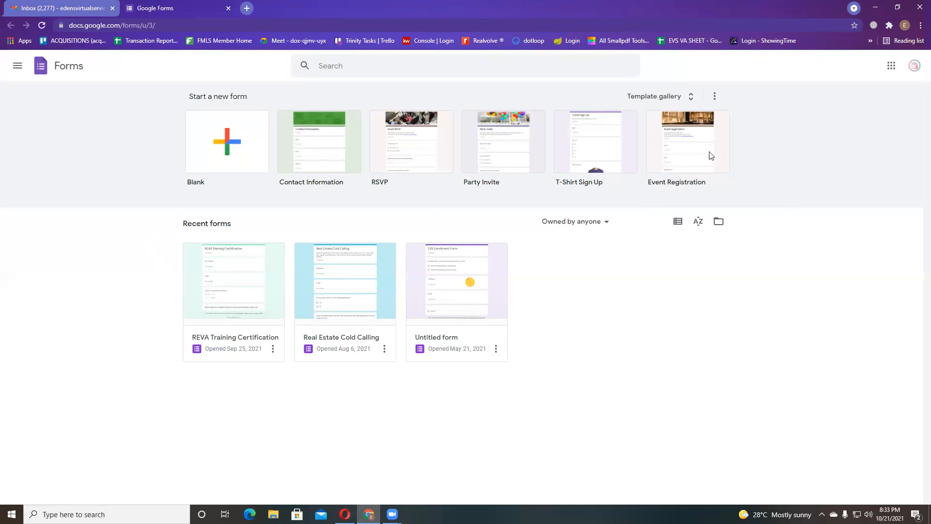
pyautogui.click(722, 131)
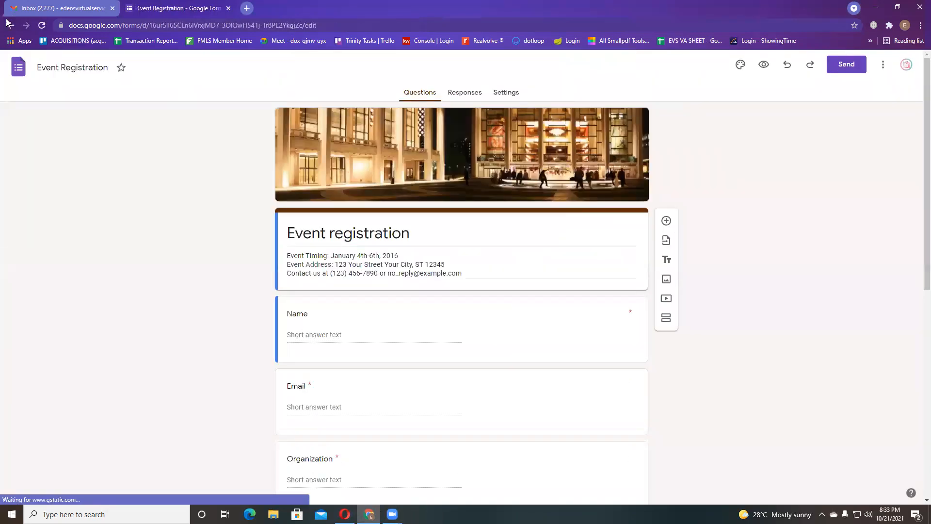
pyautogui.click(11, 25)
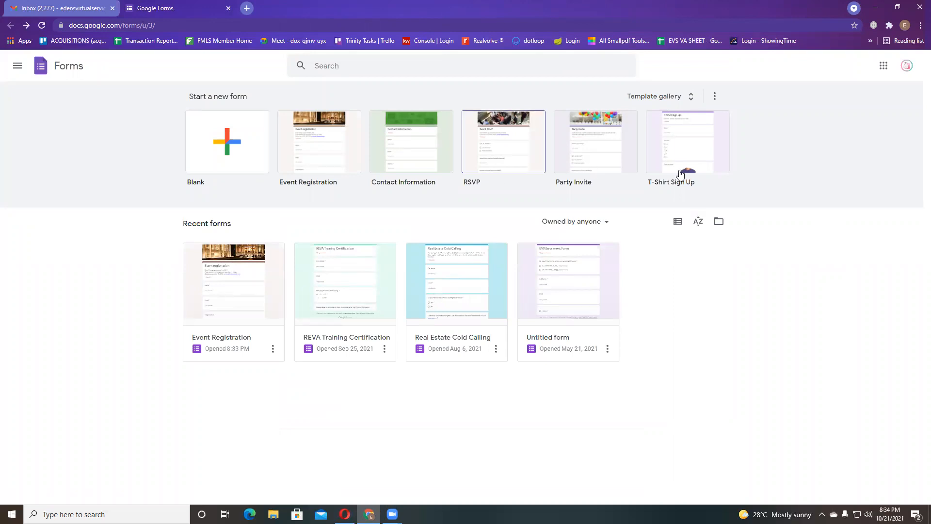
pyautogui.click(885, 69)
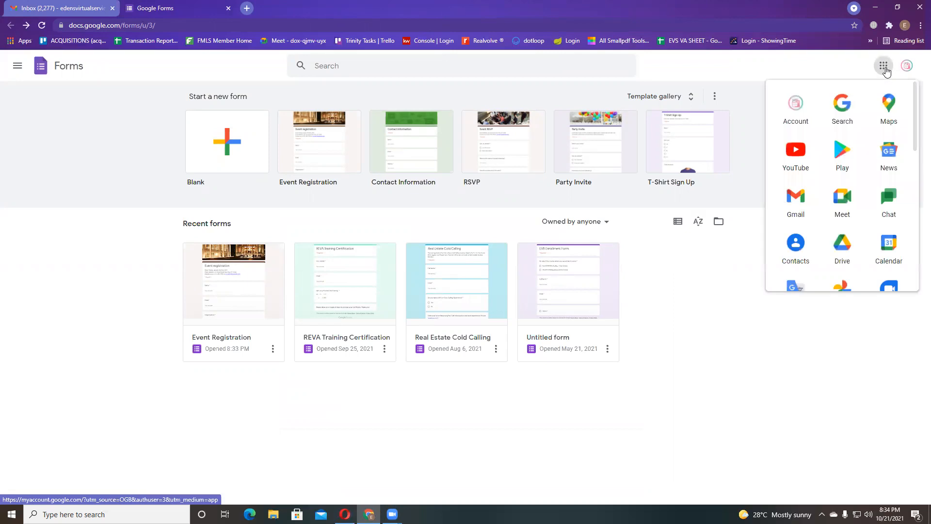
pyautogui.scroll(-7, 819, 215)
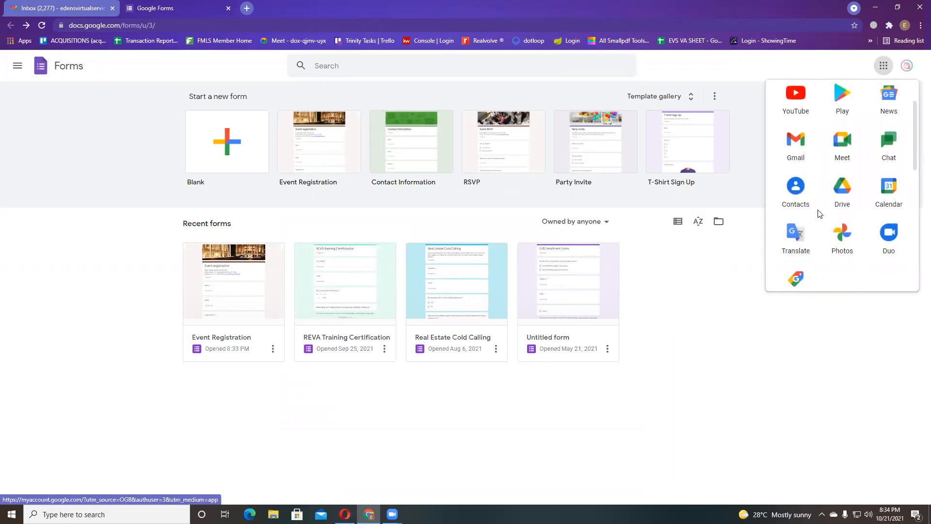
pyautogui.scroll(-3, 819, 237)
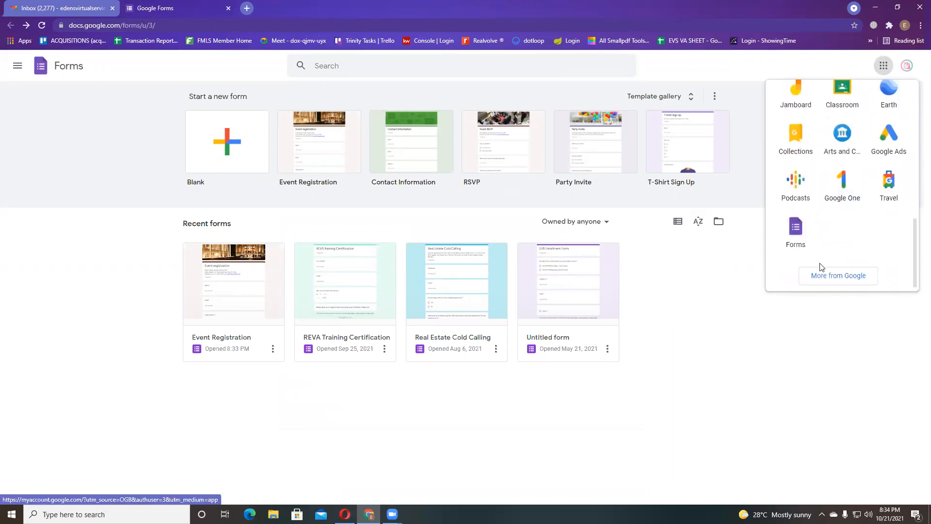
pyautogui.scroll(3, 831, 214)
pyautogui.scroll(-3, 831, 208)
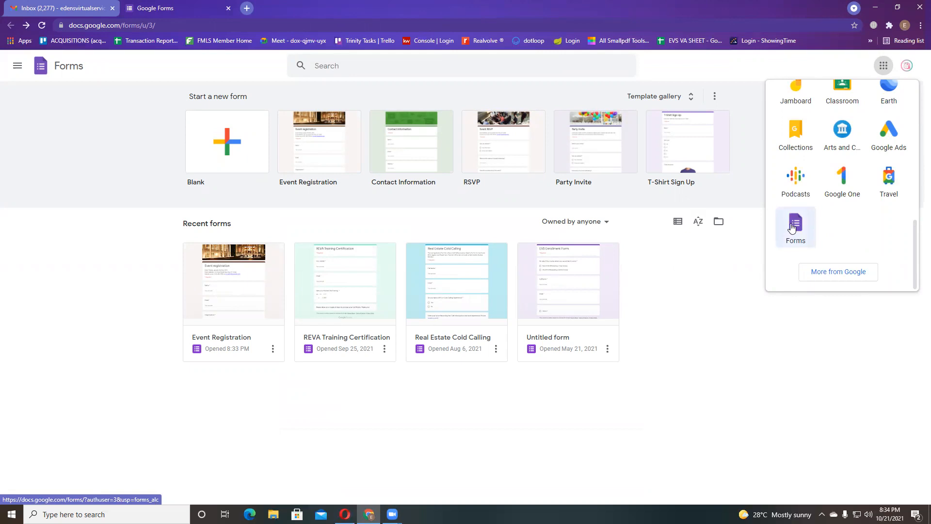
pyautogui.click(696, 407)
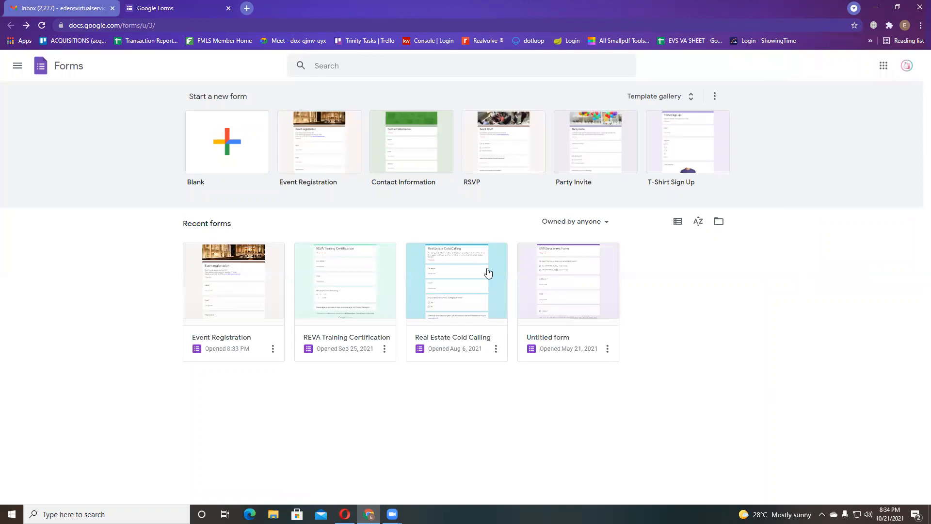
# - Create another Event Registration form and select its title and description text
pyautogui.click(320, 144)
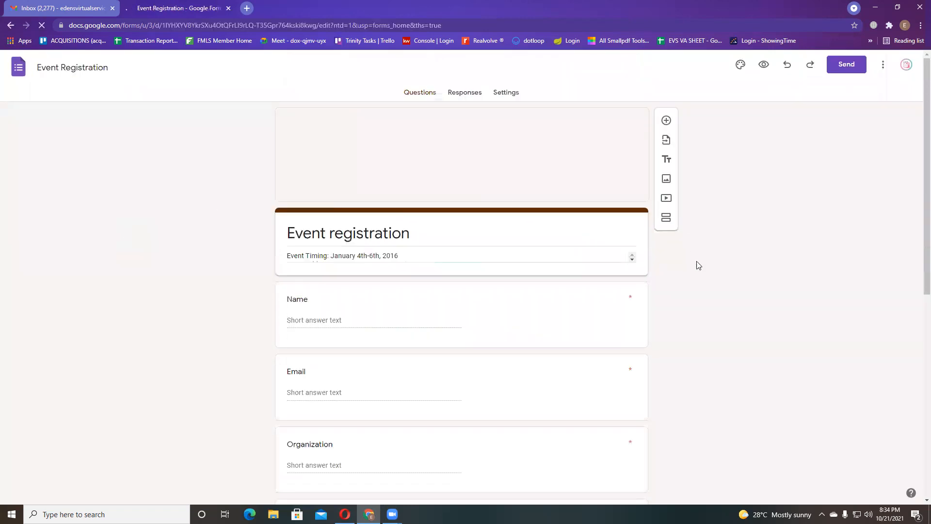
pyautogui.tripleClick(365, 258)
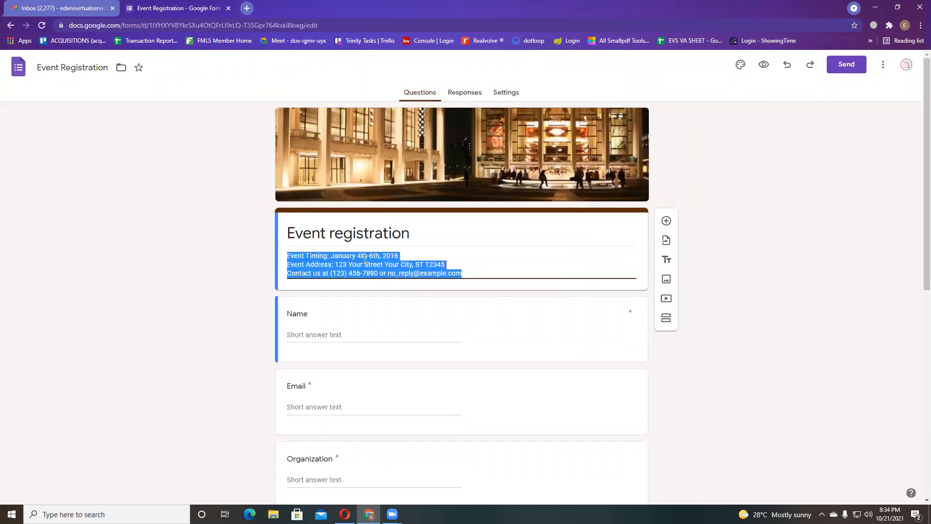
pyautogui.tripleClick(338, 223)
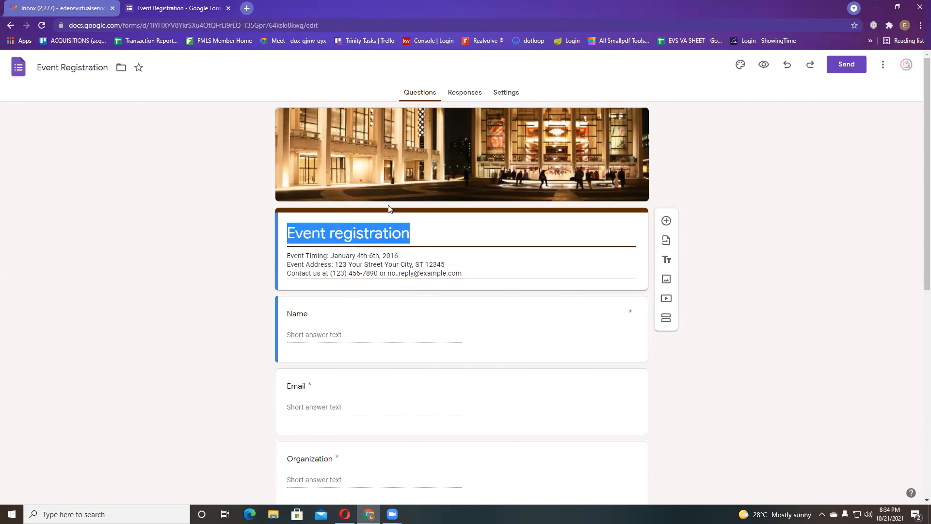
pyautogui.click(770, 232)
pyautogui.tripleClick(324, 260)
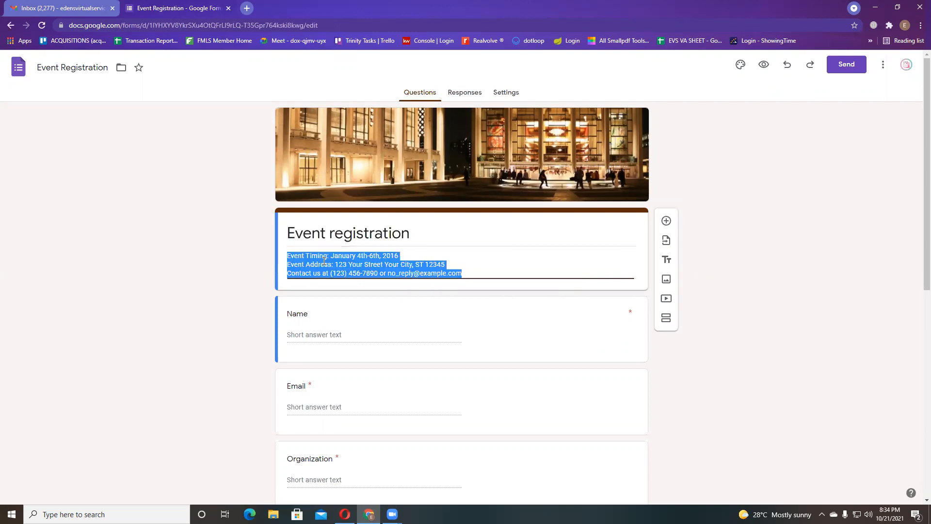
pyautogui.click(324, 261)
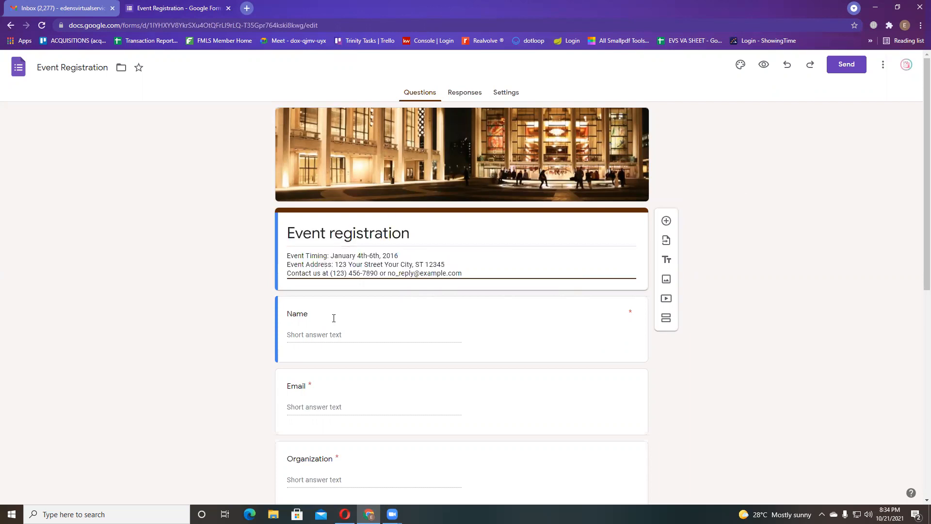
# - Scroll through the Name, Email, Organization, attendance days and dietary restrictions questions
pyautogui.scroll(-1, 335, 327)
pyautogui.click(266, 266)
pyautogui.scroll(-2, 349, 321)
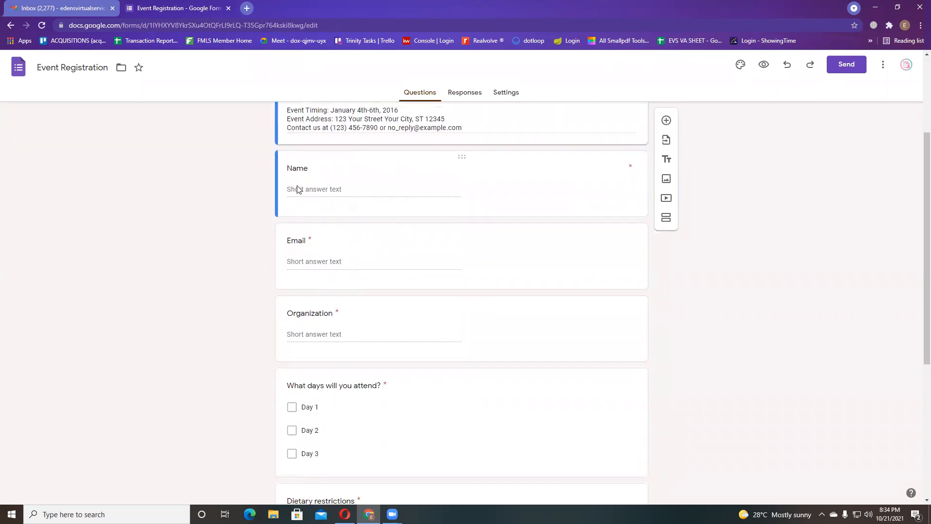
pyautogui.scroll(-5, 461, 320)
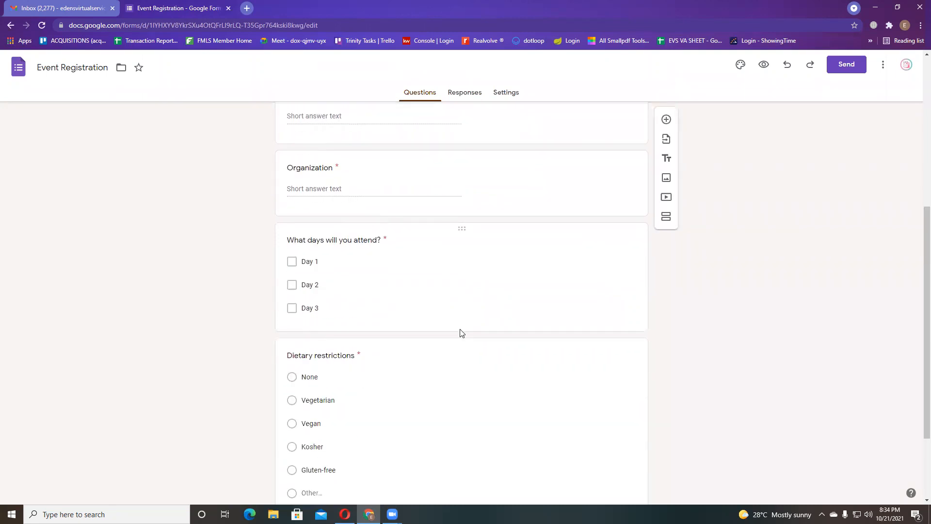
pyautogui.scroll(8, 461, 330)
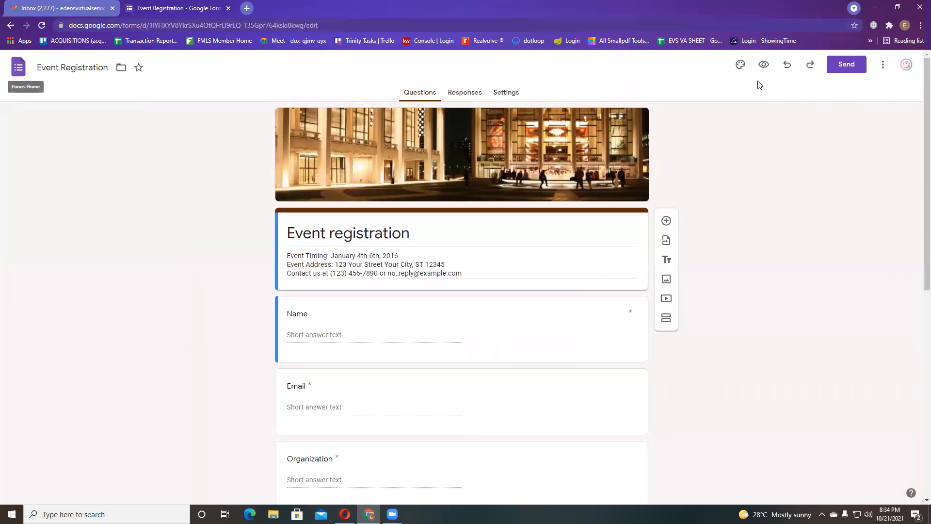
# - Open a new Chrome tab and enter forms.goog in the address bar
pyautogui.click(247, 9)
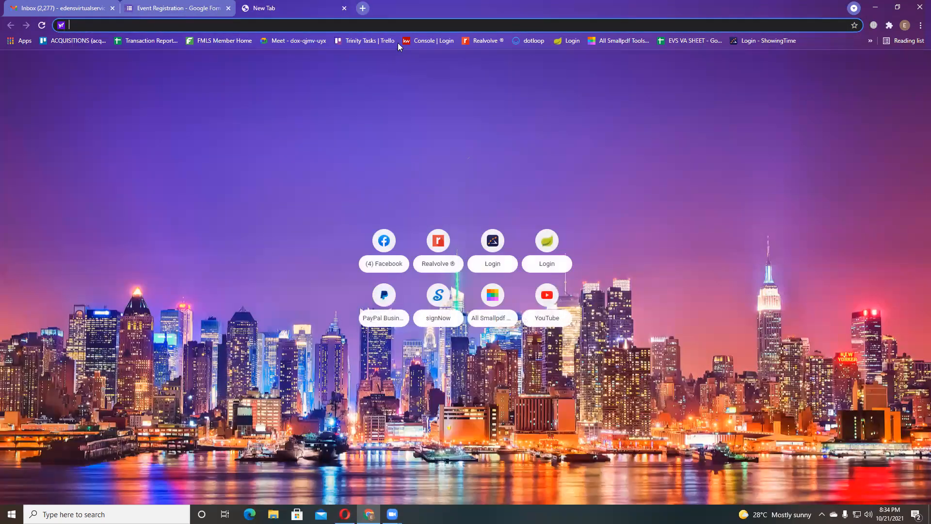
pyautogui.write('t')
pyautogui.press('BackSpace')
pyautogui.press('BackSpace')
pyautogui.write('fr')
pyautogui.press('BackSpace')
pyautogui.write('orms')
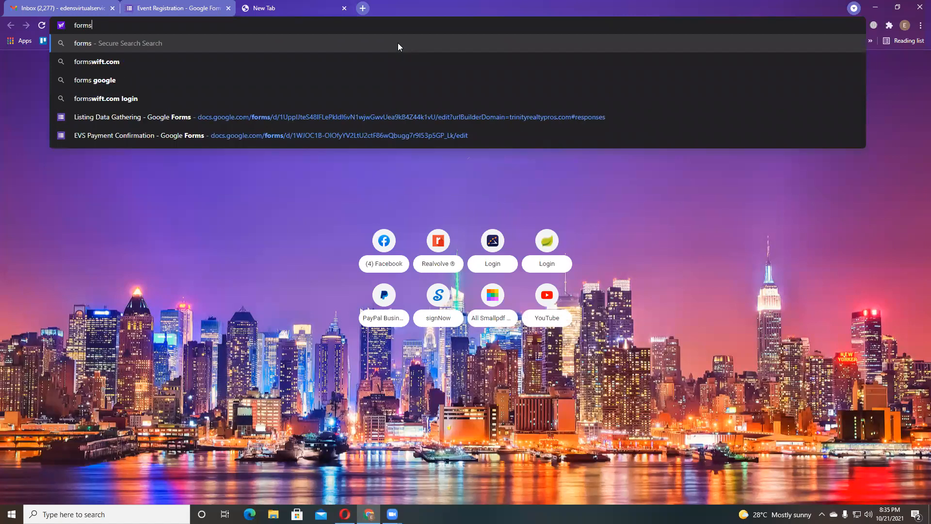
pyautogui.write('.goog')
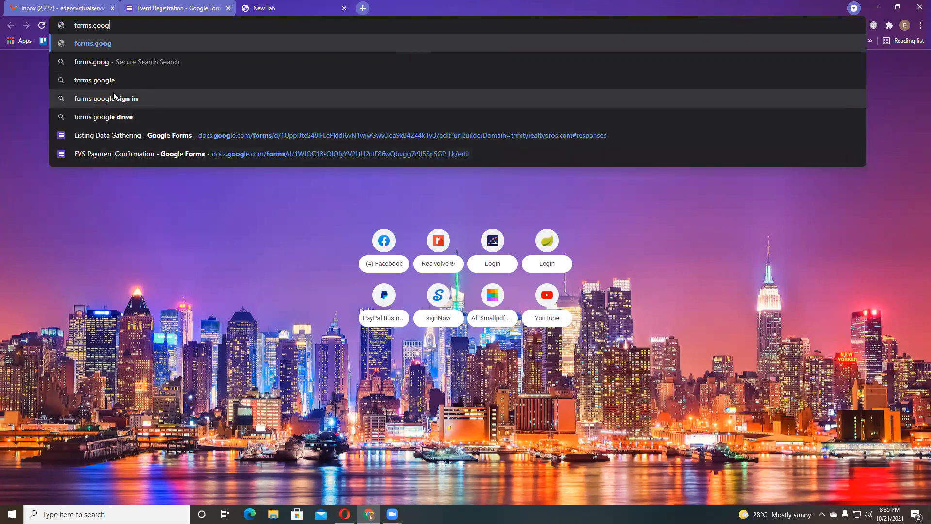
# - Close the extra tab, return to the Forms home page and start a Blank form
pyautogui.click(344, 7)
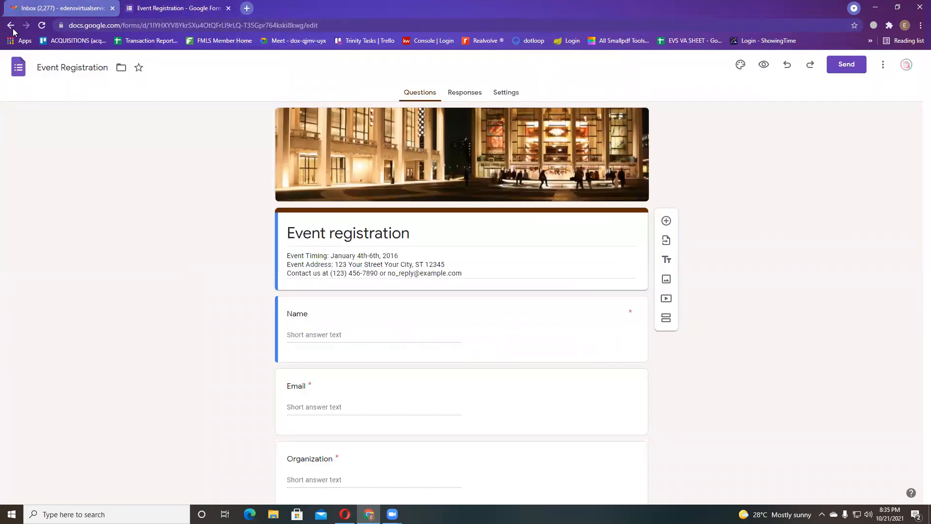
pyautogui.click(10, 25)
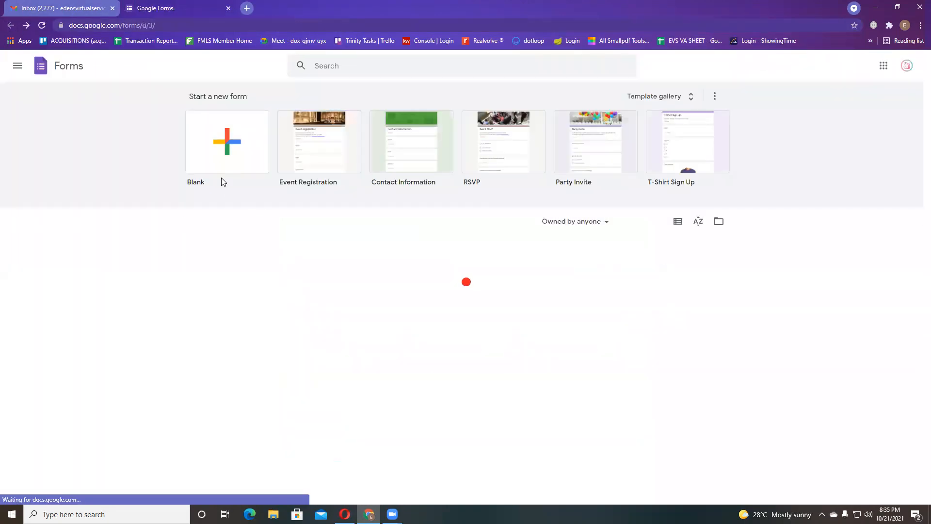
pyautogui.rightClick(227, 150)
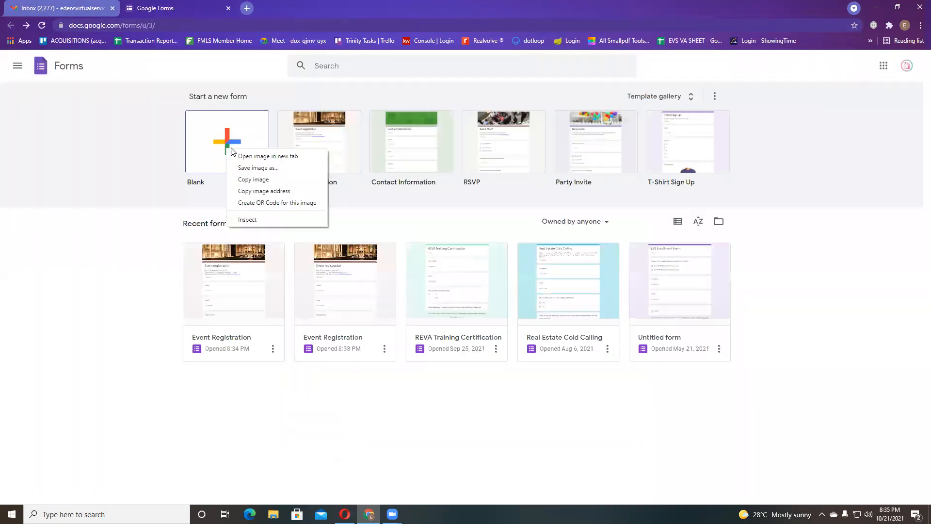
pyautogui.click(174, 164)
pyautogui.click(191, 166)
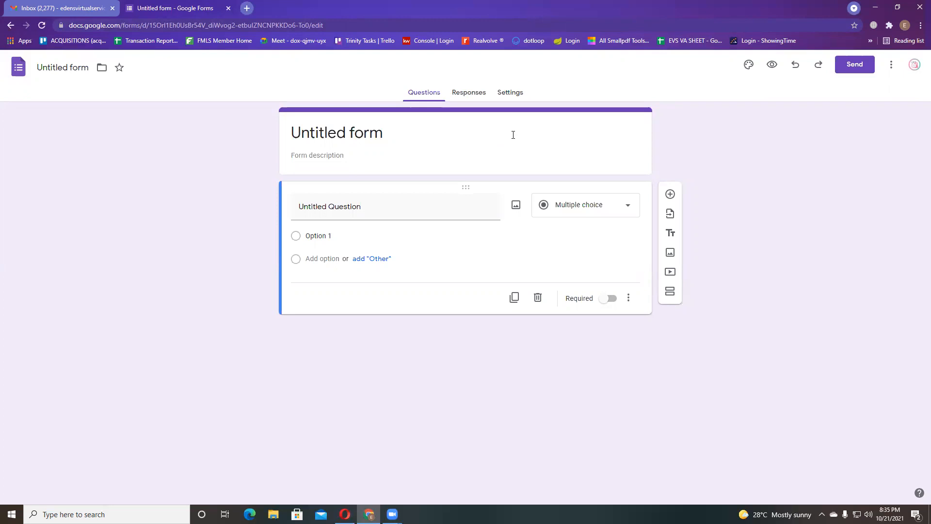
# - Rename the Untitled form to 'Virtual Assistance Webinar'
pyautogui.tripleClick(324, 136)
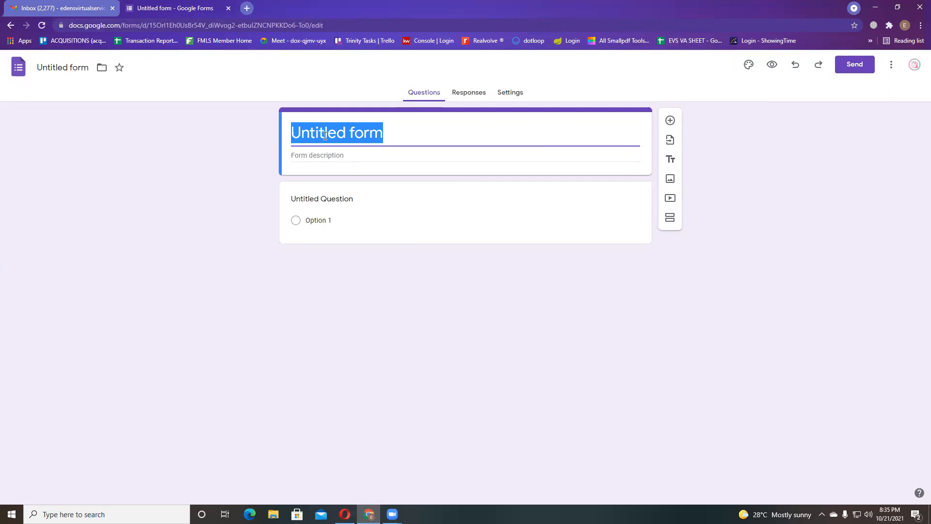
pyautogui.write('Virtu')
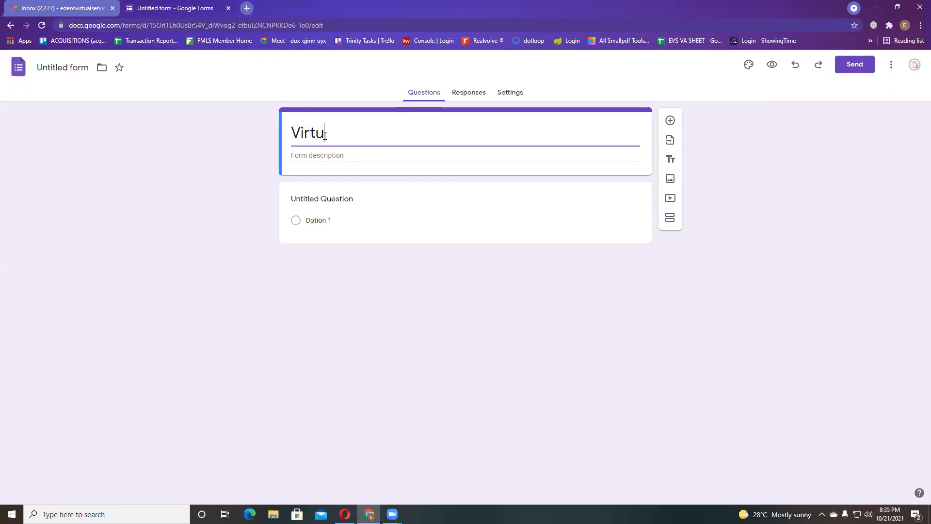
pyautogui.write('al Assistant')
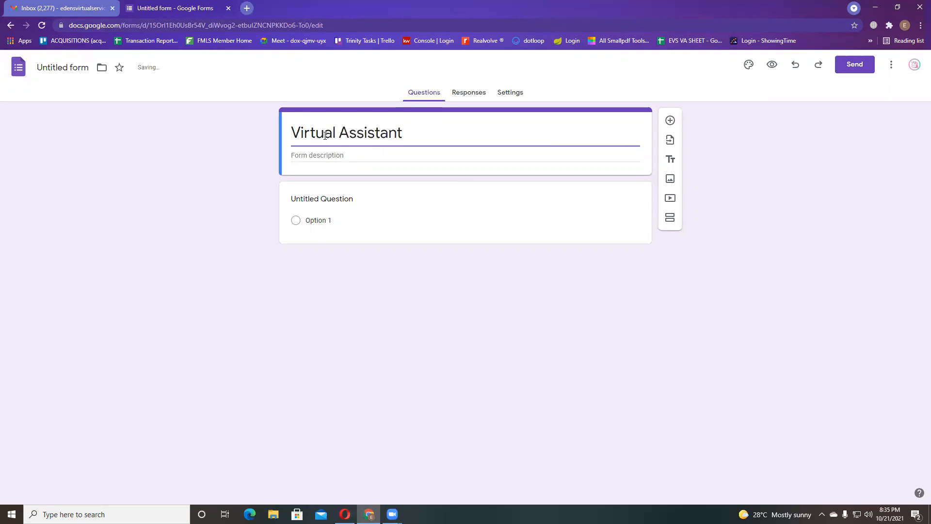
pyautogui.press('BackSpace')
pyautogui.write('ce Webinar')
# - Write the description 'EVS Academy will be conducting a FREE Webinar on Saturday October 23 at 5PM…'
pyautogui.click(354, 157)
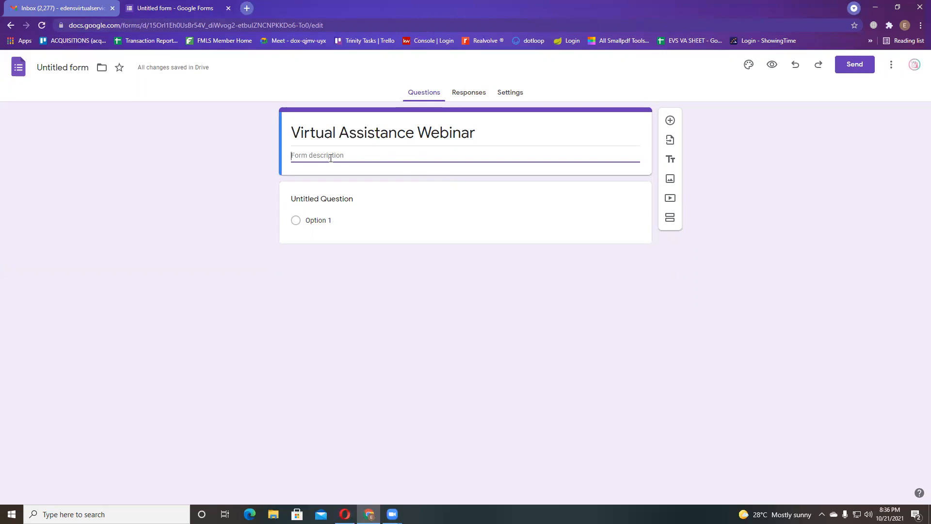
pyautogui.write('We will be')
pyautogui.write('conducting')
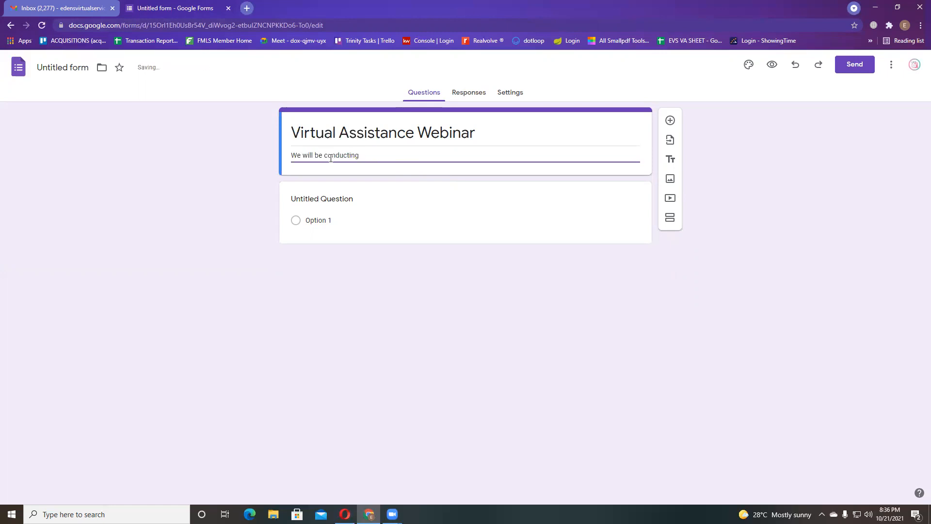
pyautogui.click(295, 157)
pyautogui.tripleClick(295, 158)
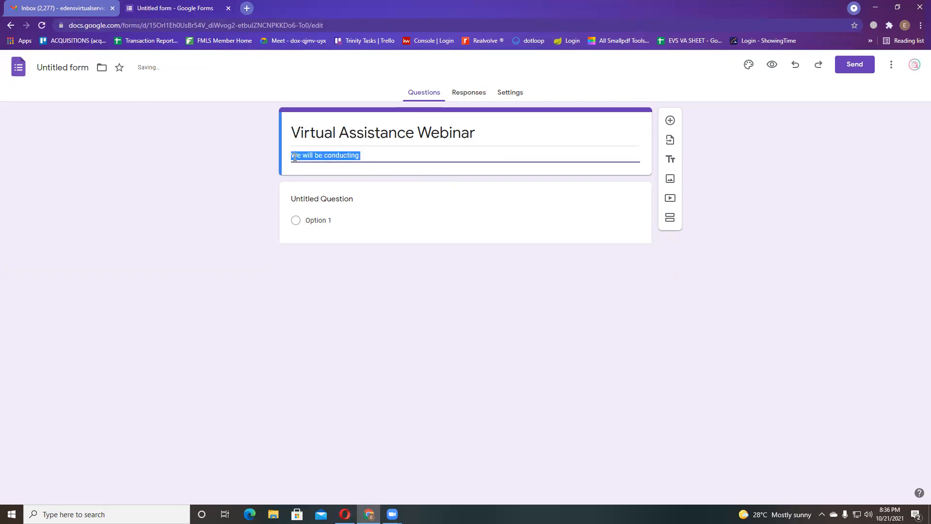
pyautogui.write('EVS A')
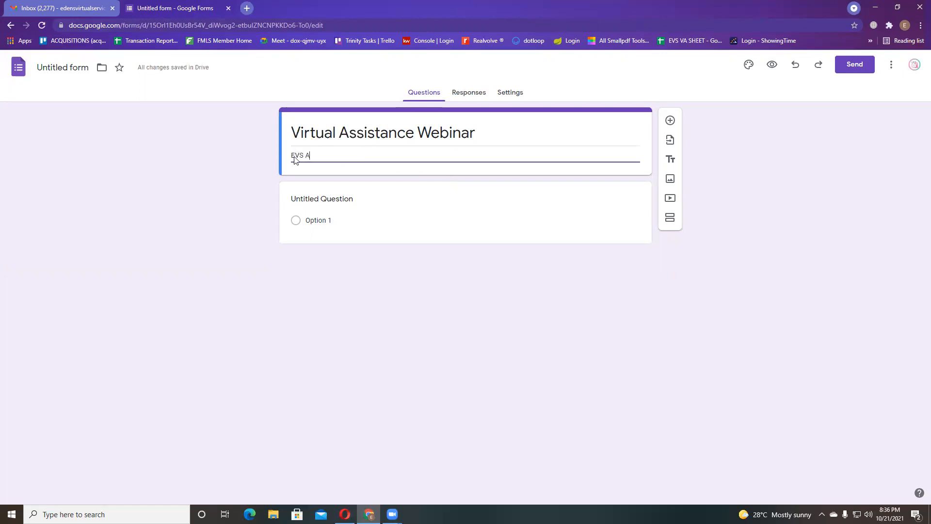
pyautogui.write('cademy will be conduc')
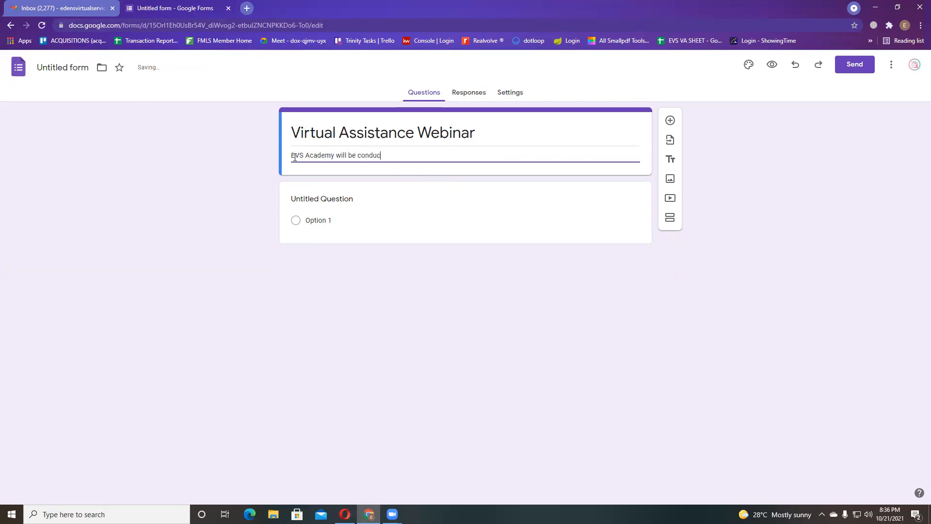
pyautogui.write('ting a Fre')
pyautogui.press('BackSpace')
pyautogui.press('BackSpace')
pyautogui.write('REE ')
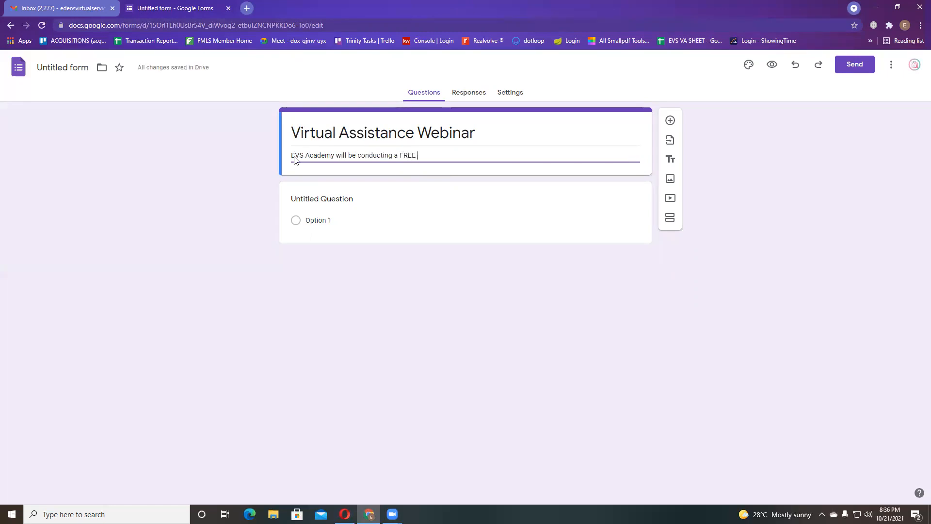
pyautogui.write('Webinar on S')
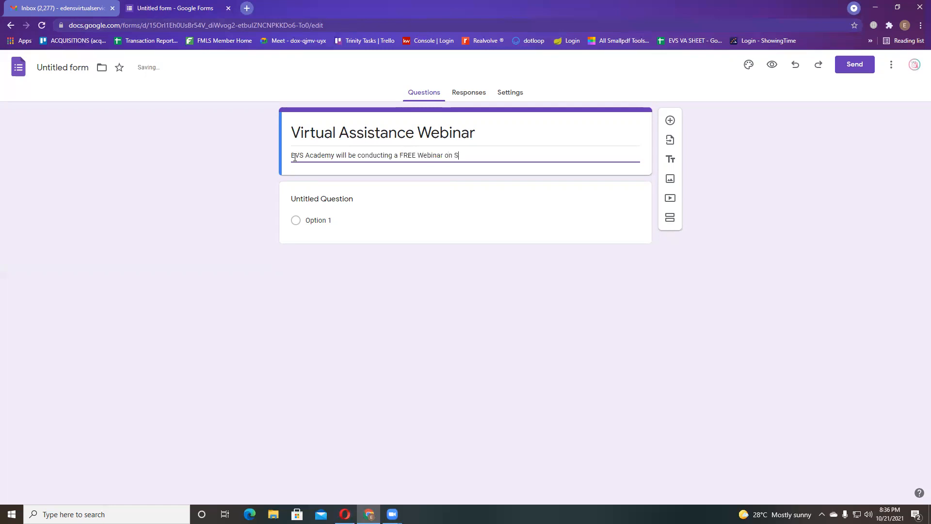
pyautogui.write('aturday October 23 at')
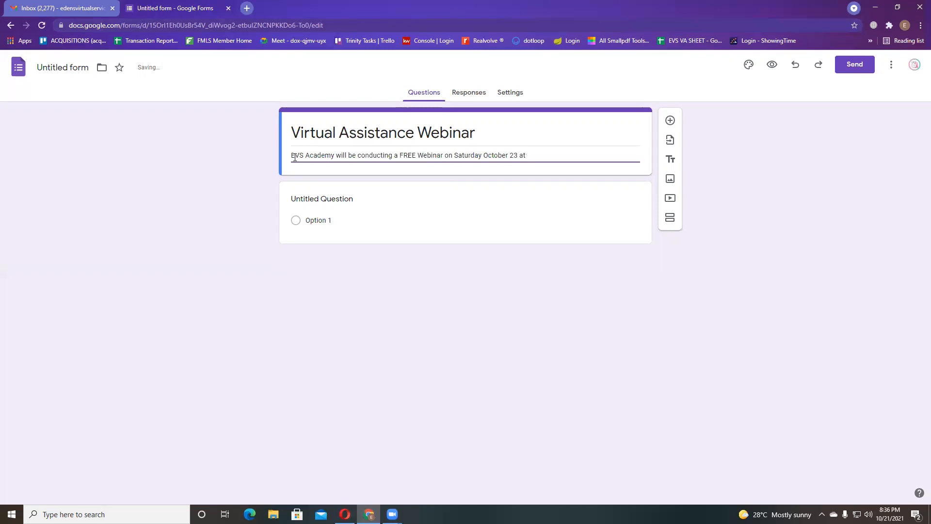
pyautogui.write(' 5PM. everyone is invioted t')
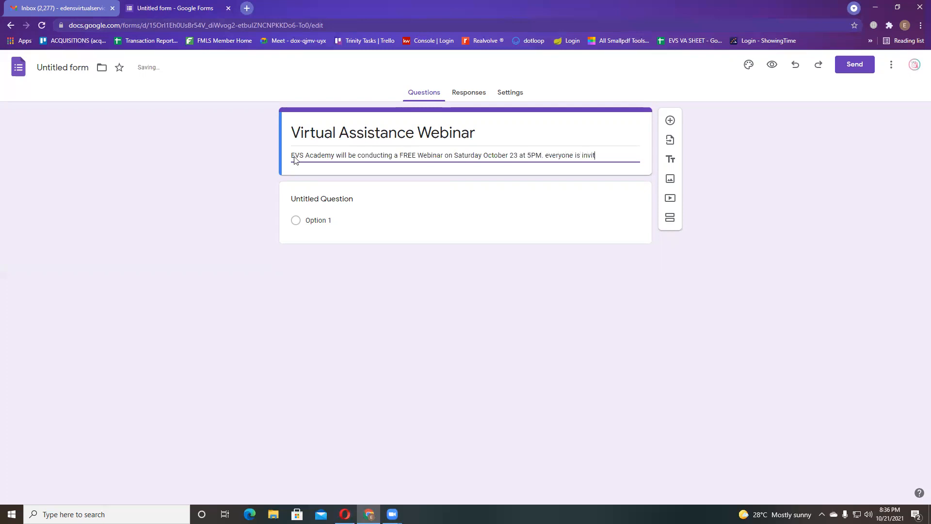
pyautogui.write('o join.')
# - Title the first question 'Name' and make it required
pyautogui.click(335, 208)
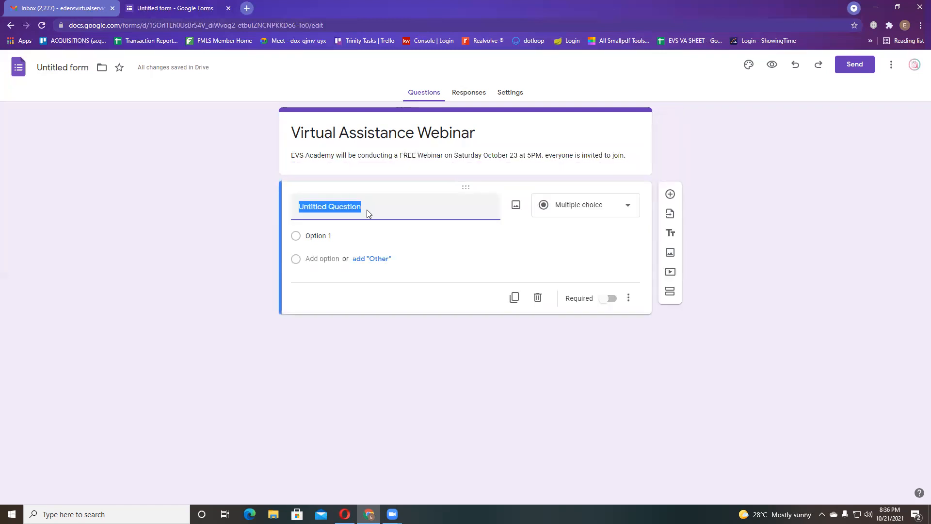
pyautogui.write('N')
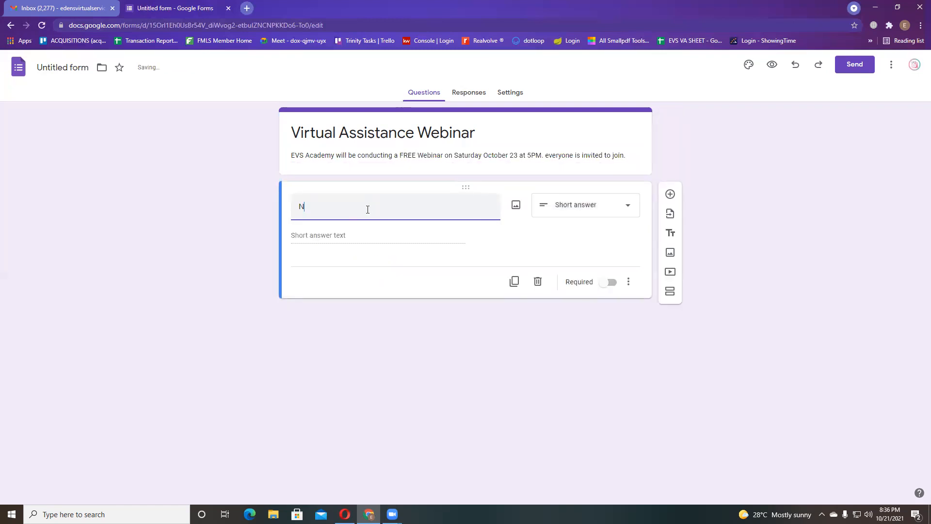
pyautogui.write('amwe')
pyautogui.press('BackSpace')
pyautogui.press('BackSpace')
pyautogui.write('e')
pyautogui.click(363, 237)
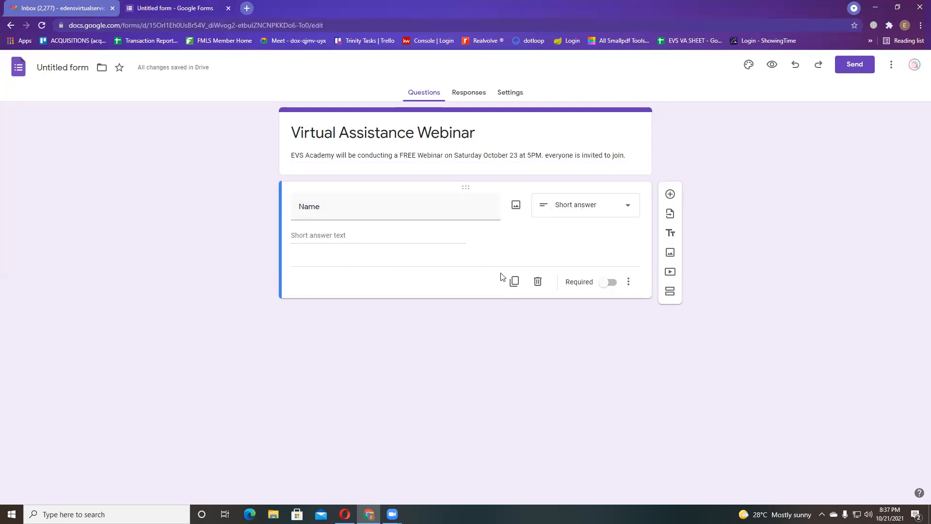
pyautogui.click(604, 284)
pyautogui.click(609, 284)
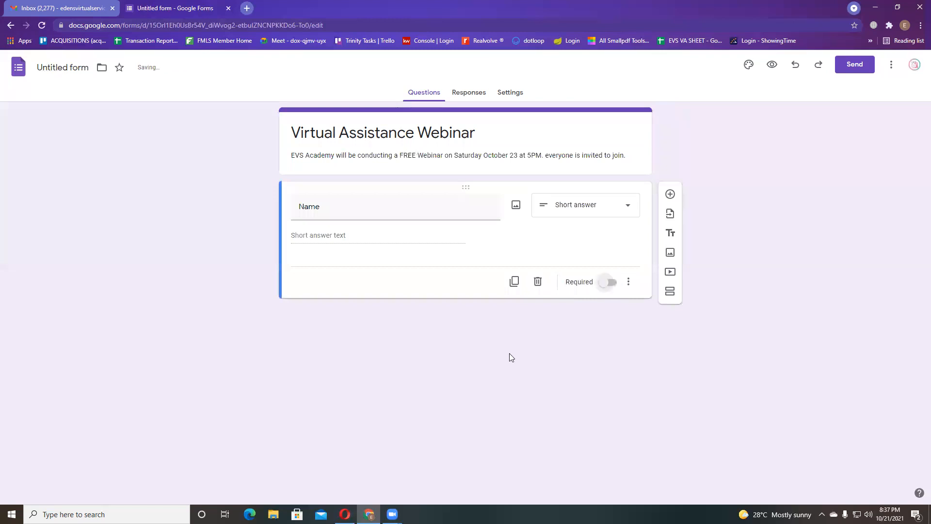
pyautogui.click(606, 282)
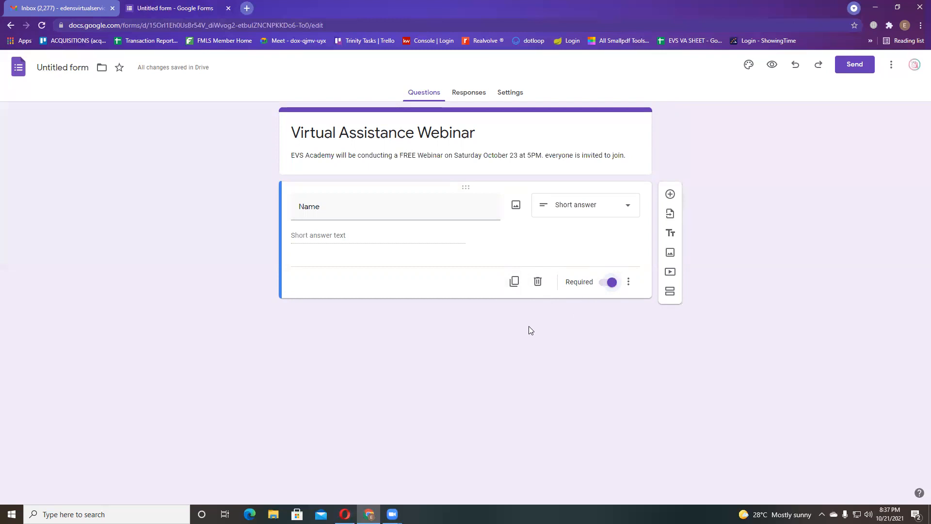
# - Duplicate the Name question and clear the copy's title
pyautogui.click(514, 282)
pyautogui.click(408, 277)
pyautogui.doubleClick(407, 277)
pyautogui.press('BackSpace')
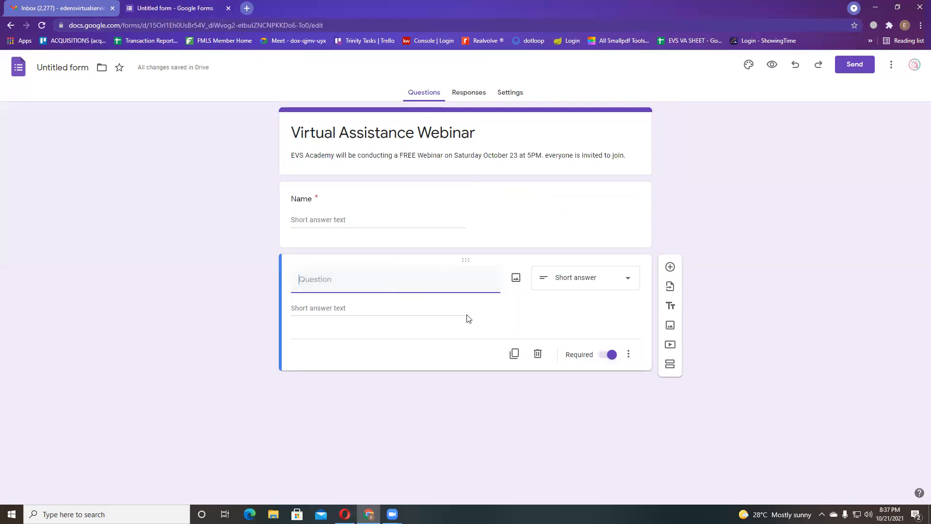
# - Delete the blank copy, add a new question below Name, and insert a title-and-description section
pyautogui.click(537, 353)
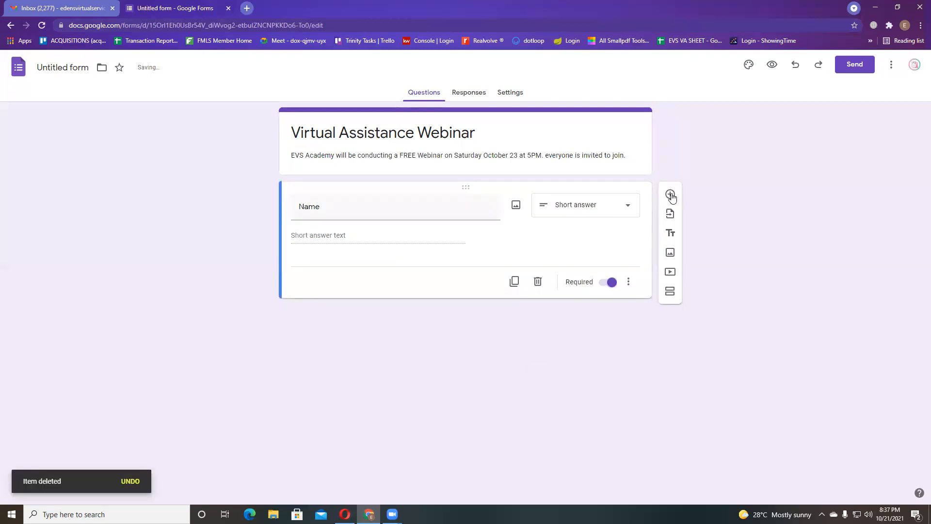
pyautogui.click(671, 195)
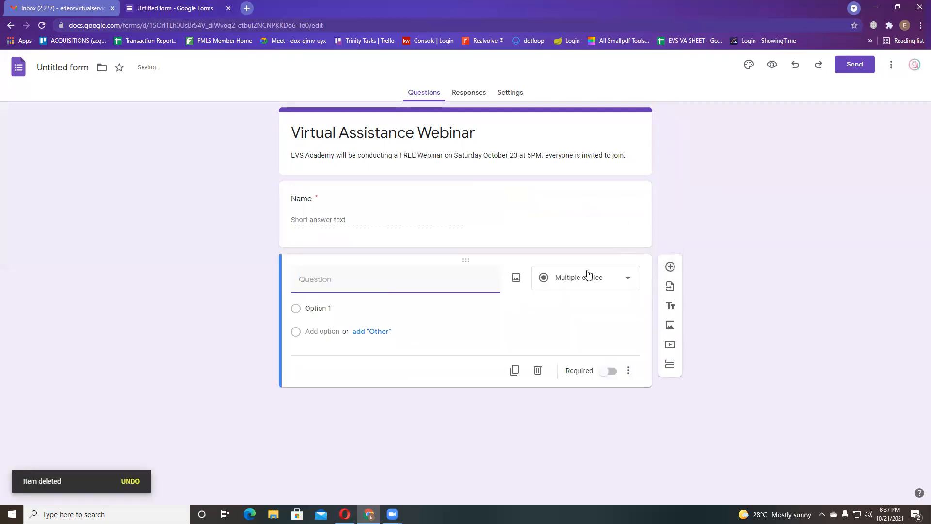
pyautogui.click(670, 306)
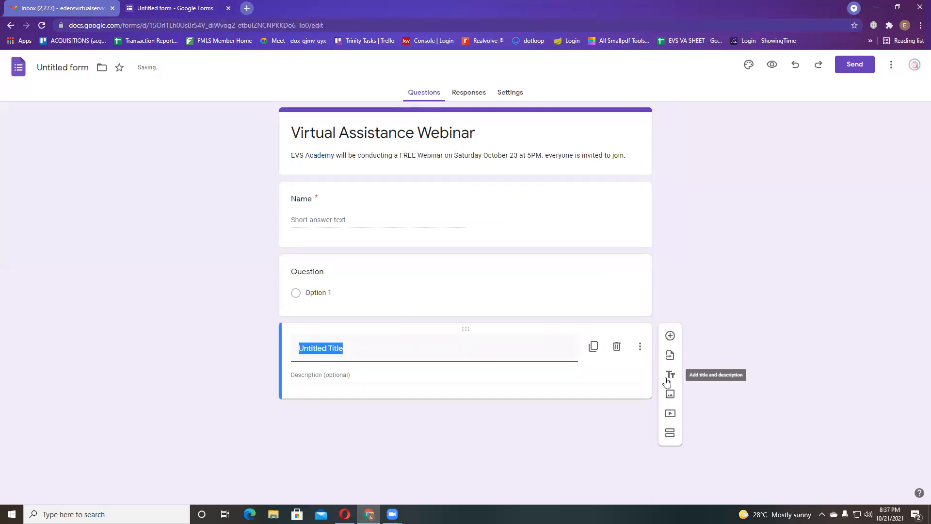
pyautogui.click(616, 346)
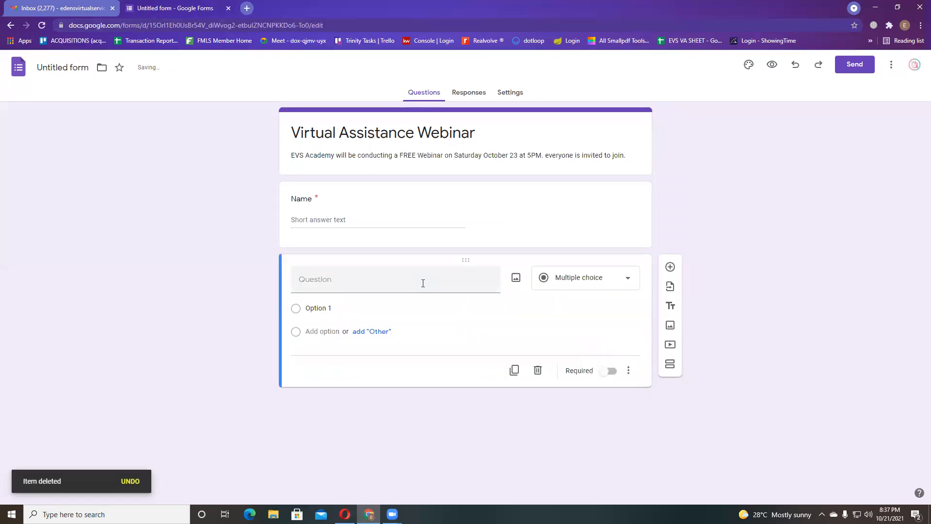
pyautogui.click(670, 305)
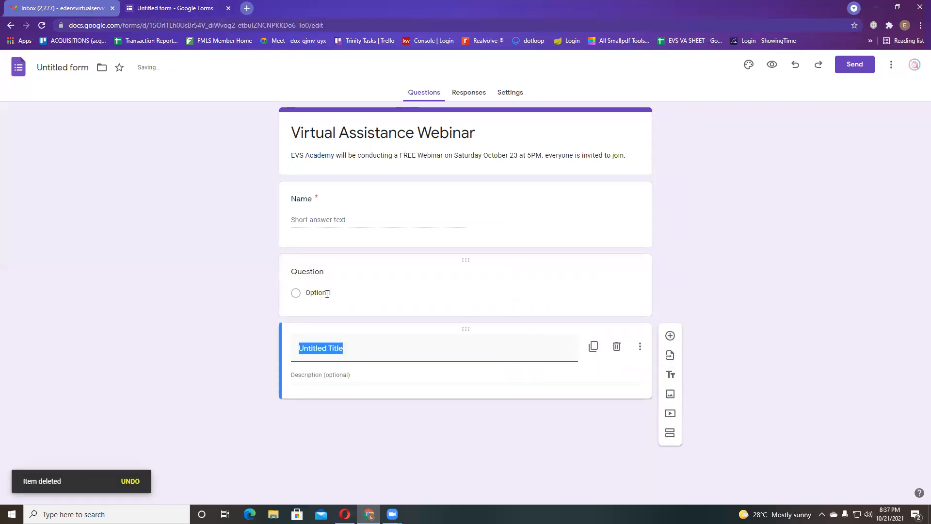
# - Drag the Untitled Title section around the form, then delete it
pyautogui.click(339, 280)
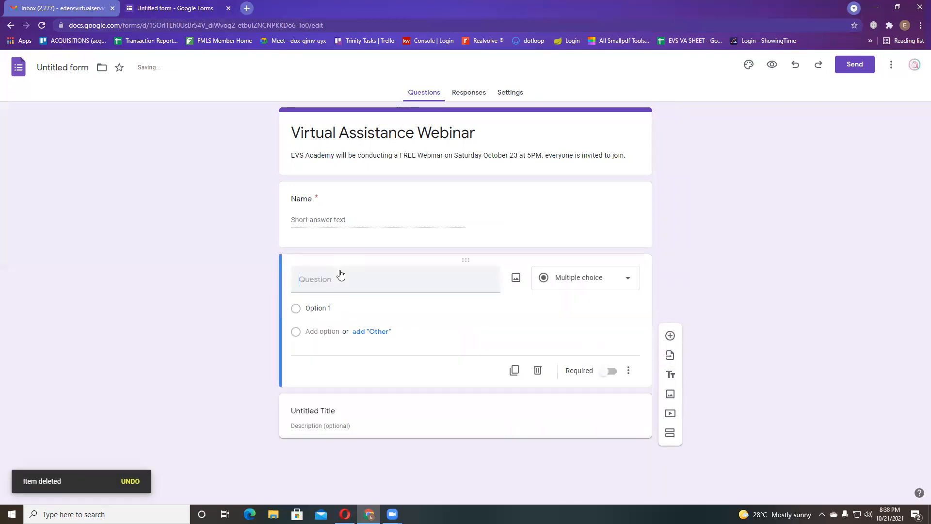
pyautogui.click(354, 398)
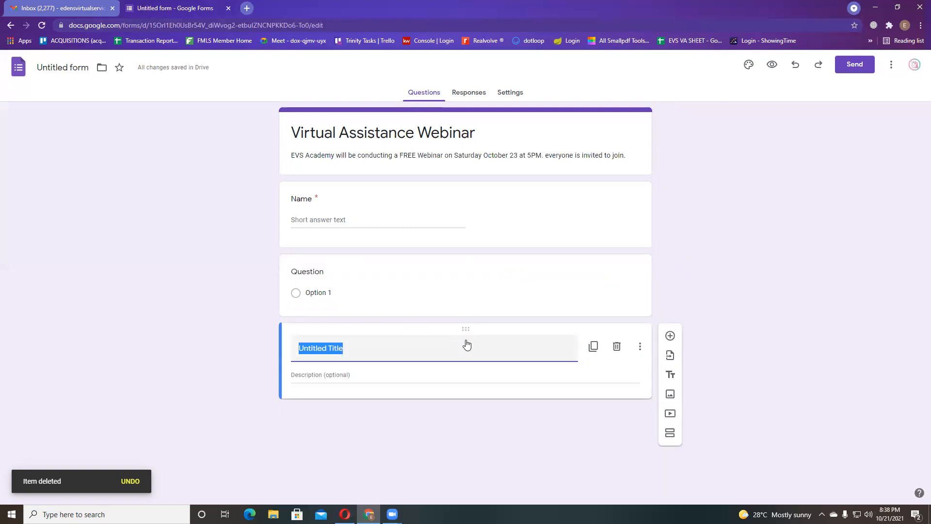
pyautogui.moveTo(466, 329); pyautogui.dragTo(460, 279)
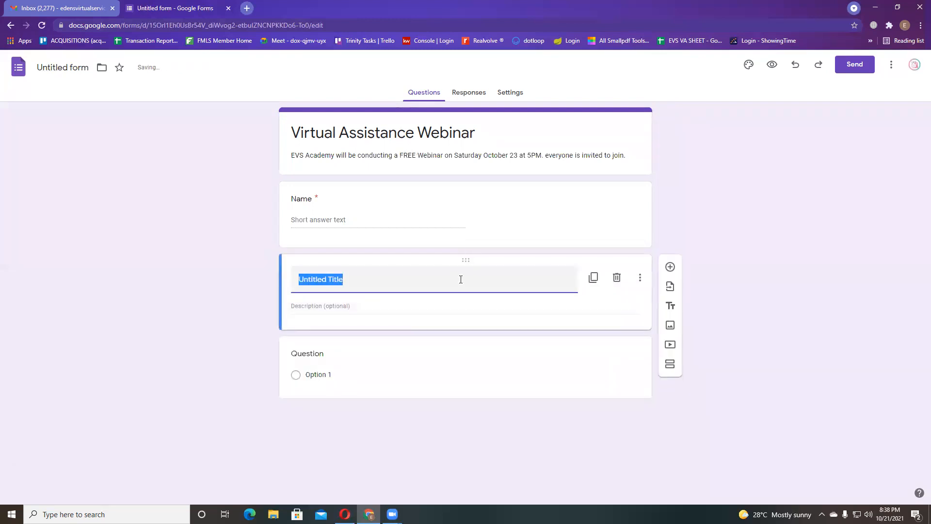
pyautogui.click(181, 345)
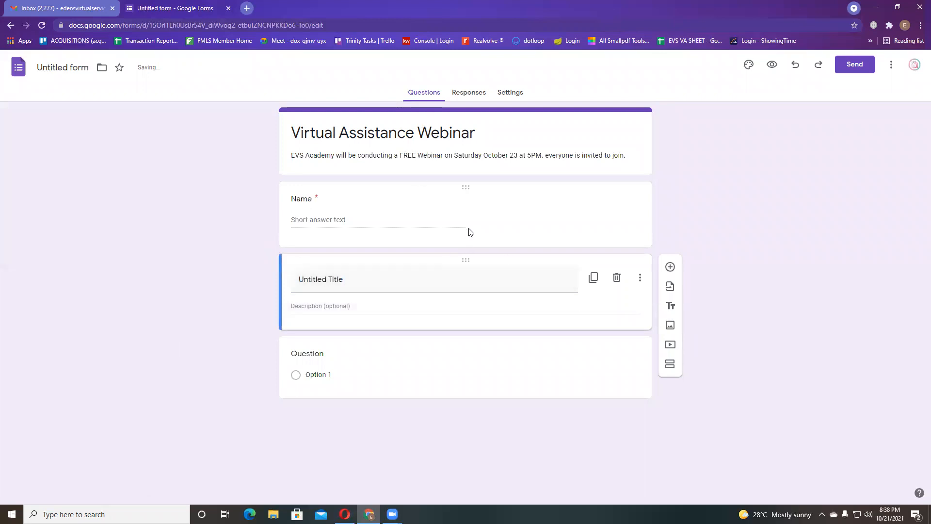
pyautogui.moveTo(465, 258); pyautogui.dragTo(461, 175)
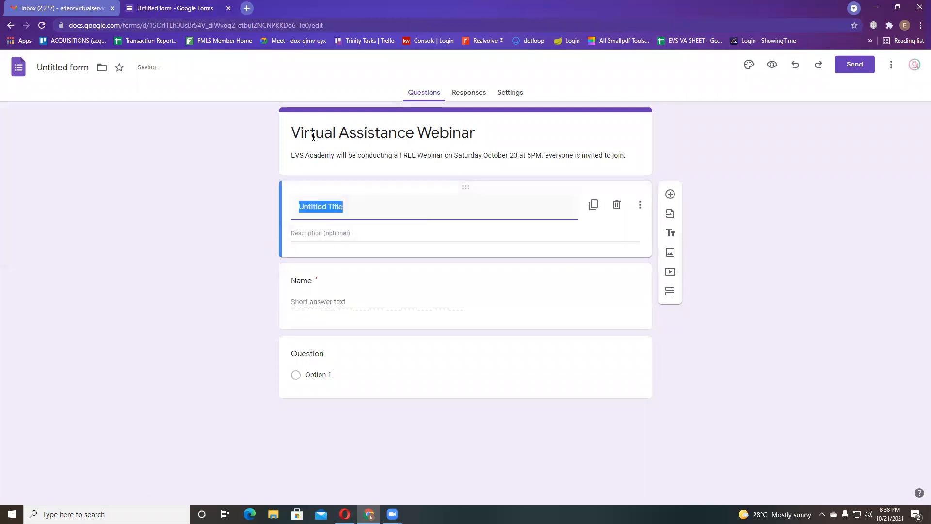
pyautogui.moveTo(239, 118); pyautogui.dragTo(710, 176)
pyautogui.click(507, 200)
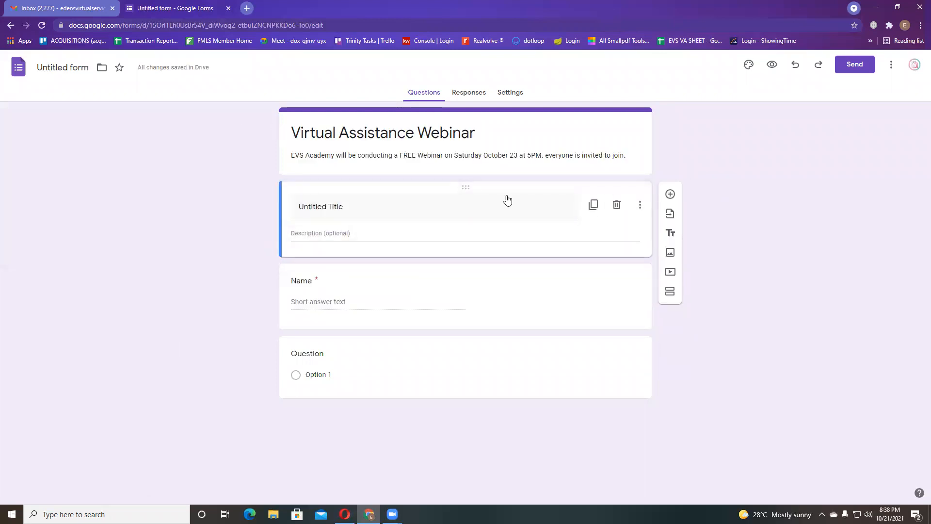
pyautogui.moveTo(462, 188); pyautogui.dragTo(471, 343)
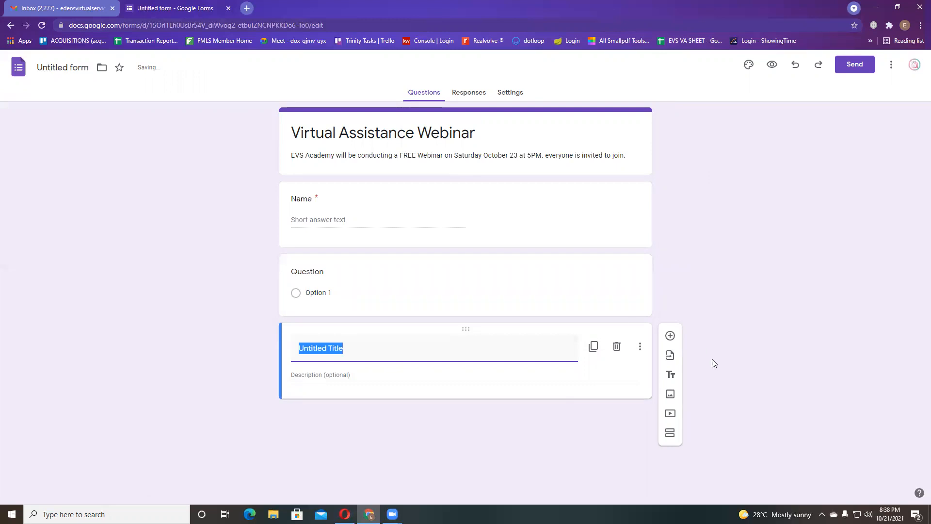
pyautogui.click(617, 347)
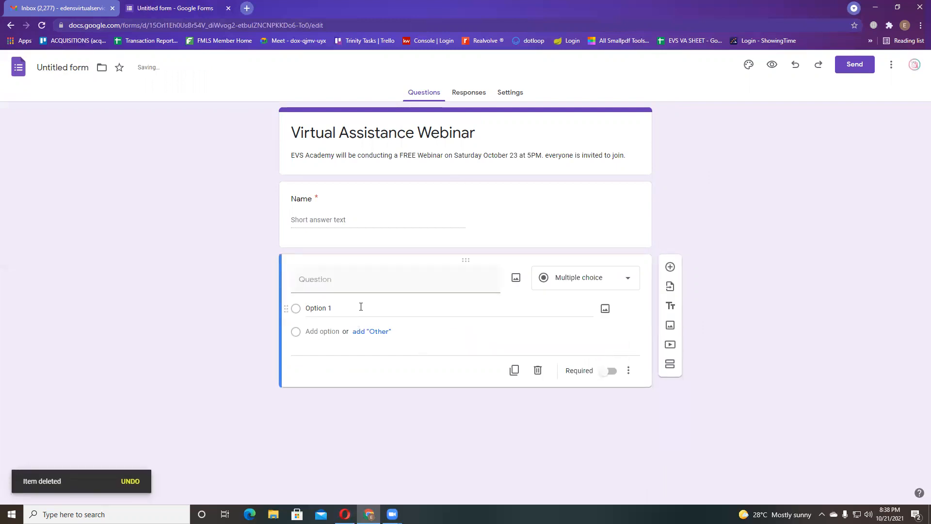
# - Title the second question 'Email', make it required, and go to the Settings page
pyautogui.click(403, 274)
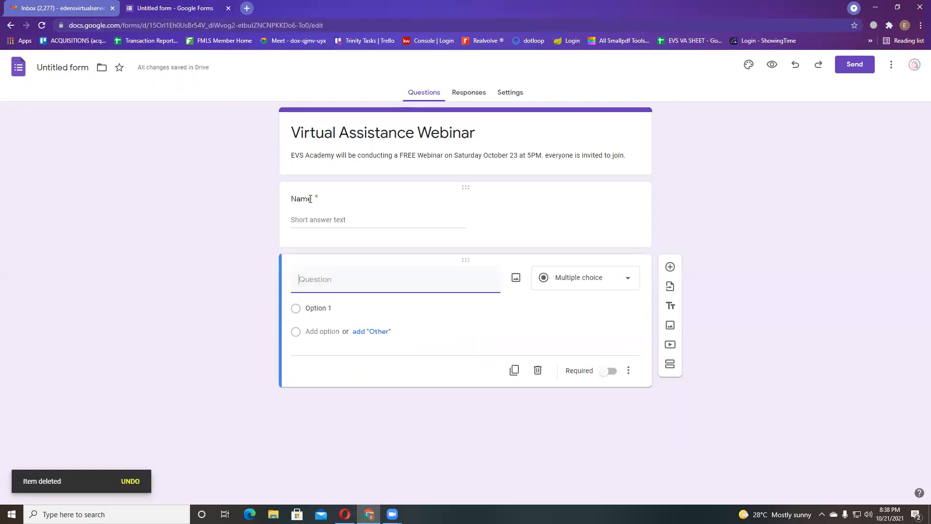
pyautogui.write('Email')
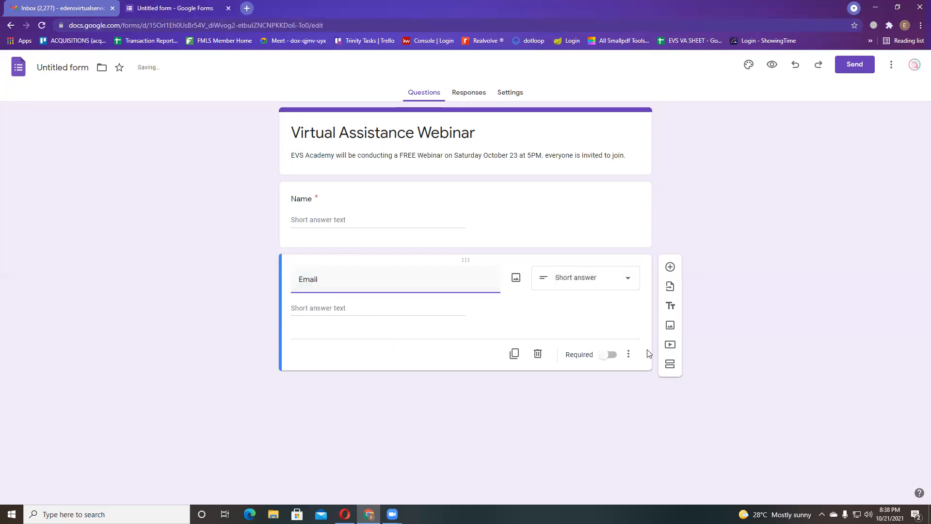
pyautogui.click(608, 355)
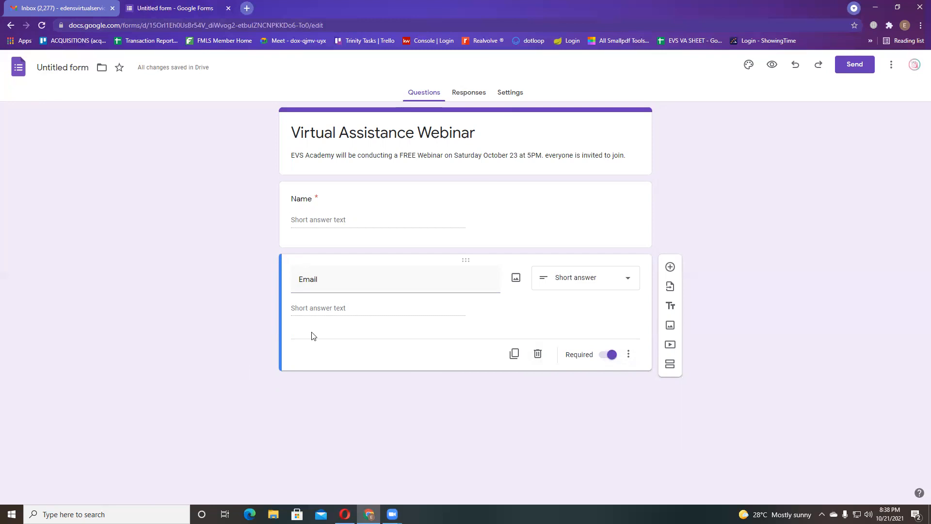
pyautogui.doubleClick(318, 282)
pyautogui.click(201, 318)
pyautogui.click(339, 285)
pyautogui.click(510, 93)
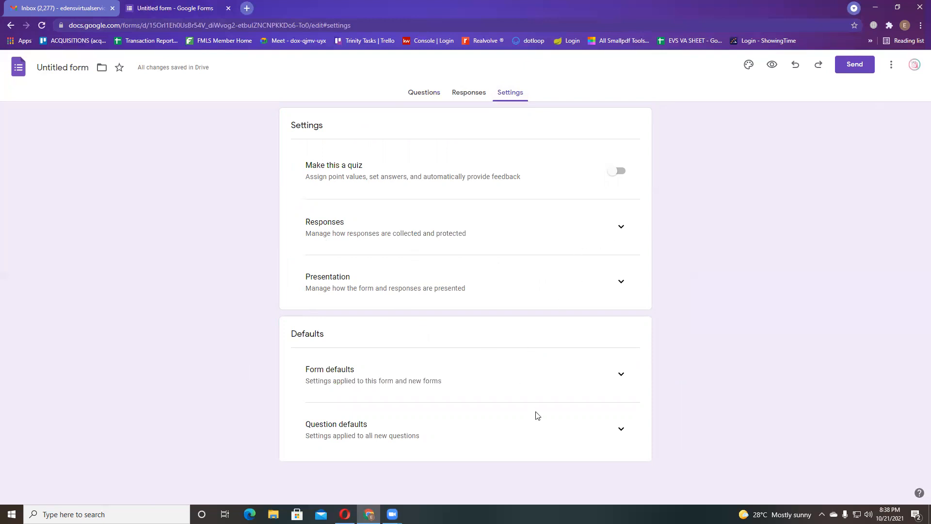
# - Turn on Collect email addresses under Form defaults
pyautogui.click(628, 382)
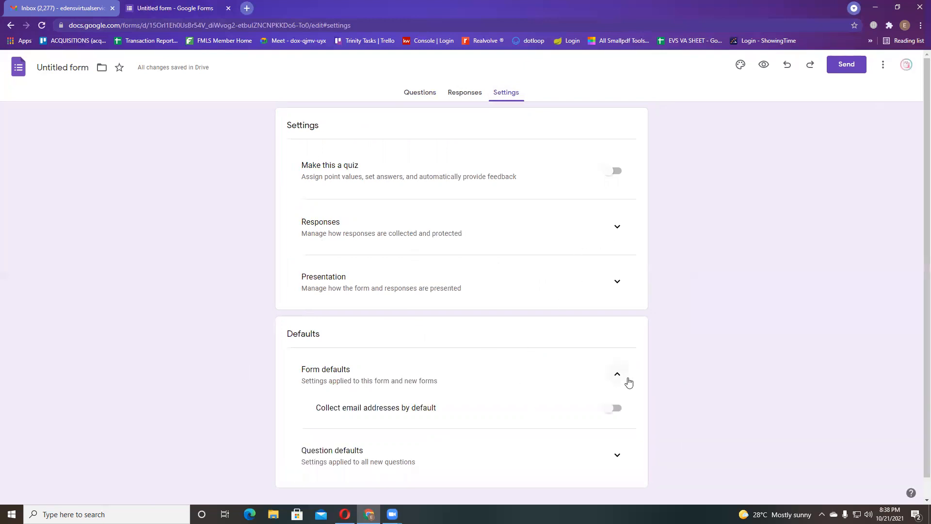
pyautogui.scroll(-1, 551, 399)
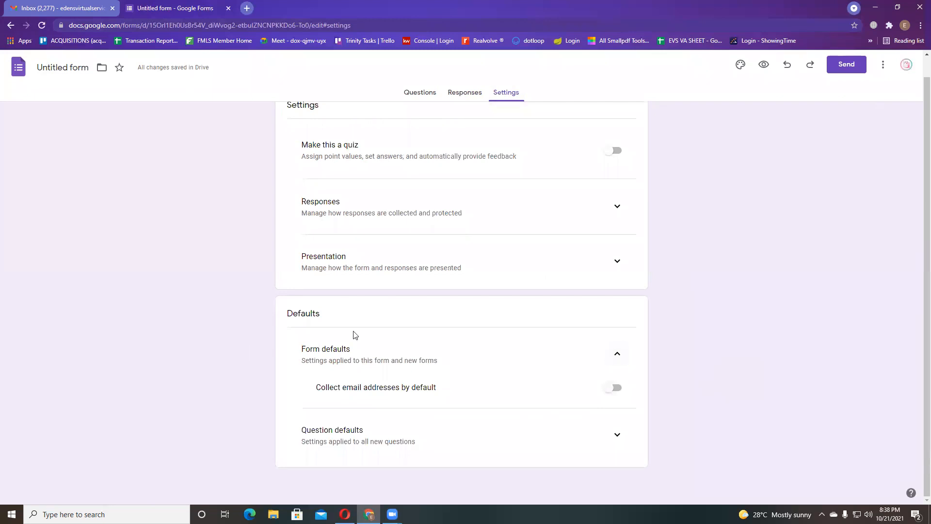
pyautogui.moveTo(262, 307); pyautogui.dragTo(696, 358)
pyautogui.click(727, 366)
pyautogui.click(619, 355)
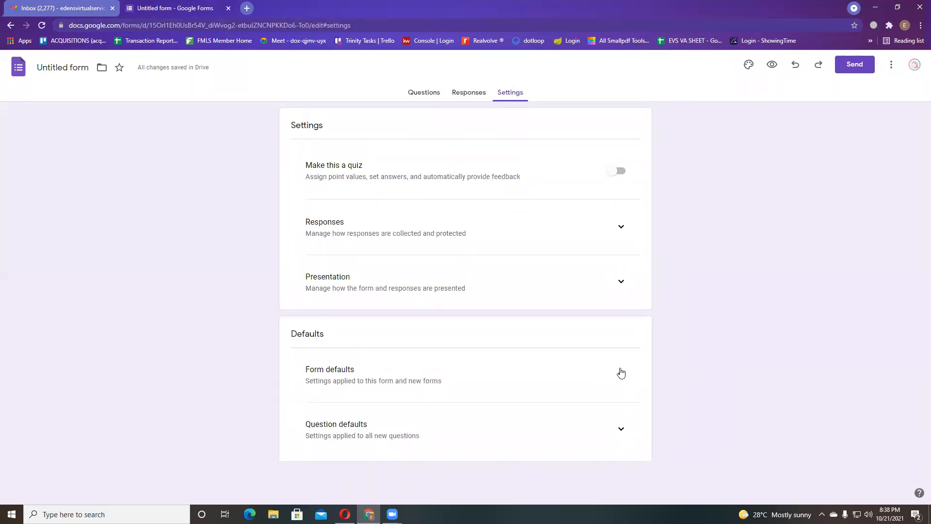
pyautogui.click(620, 373)
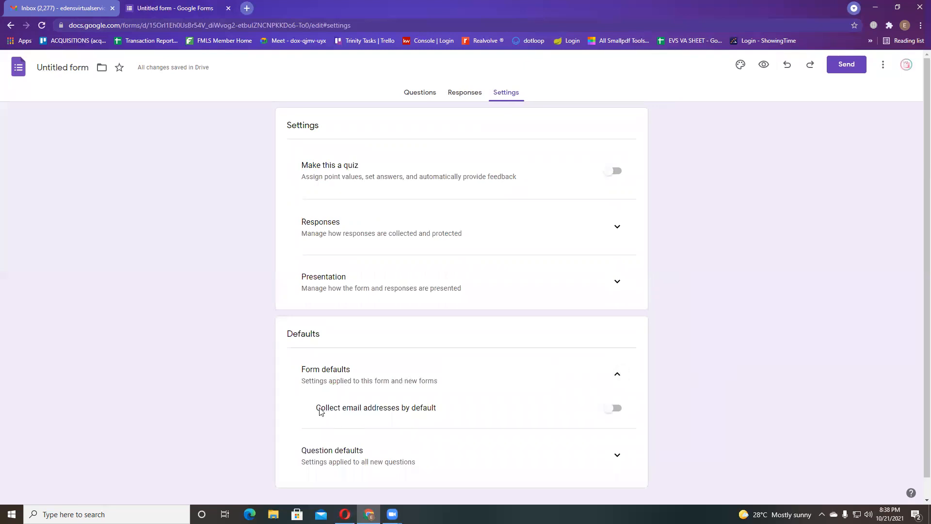
pyautogui.moveTo(322, 410); pyautogui.dragTo(469, 415)
pyautogui.click(614, 408)
# - Delete the separate Email question and add a new question below Name
pyautogui.click(422, 95)
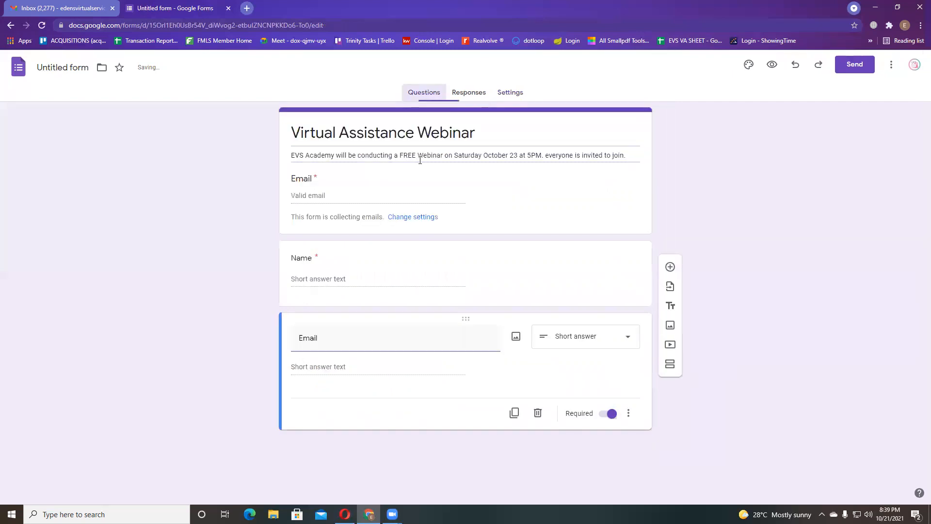
pyautogui.click(591, 393)
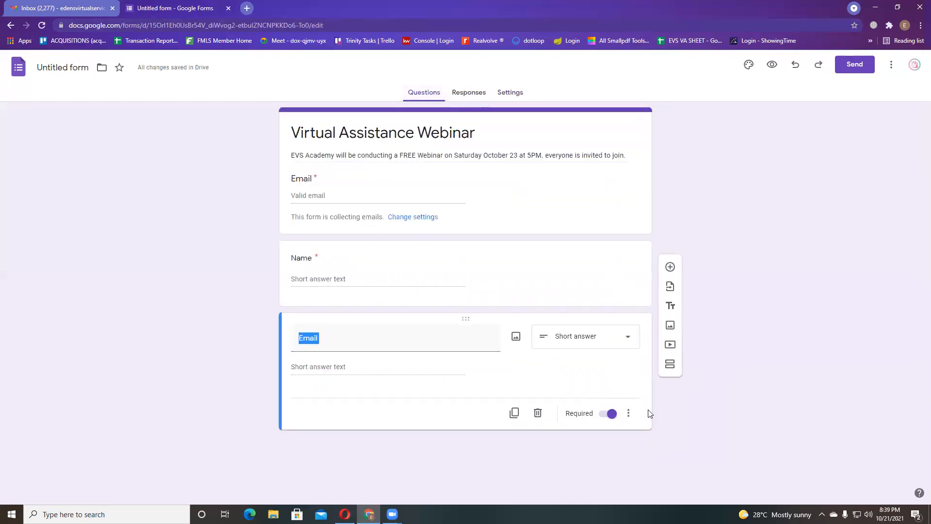
pyautogui.click(538, 413)
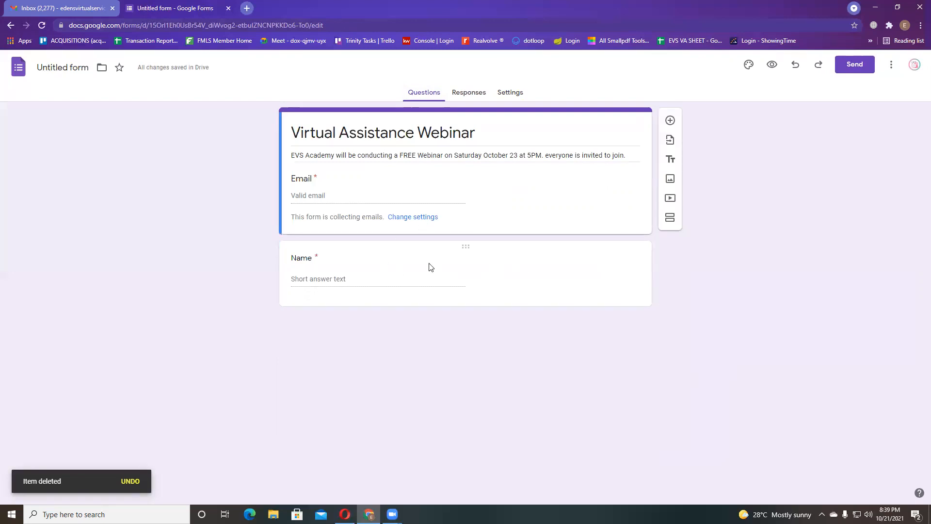
pyautogui.click(422, 277)
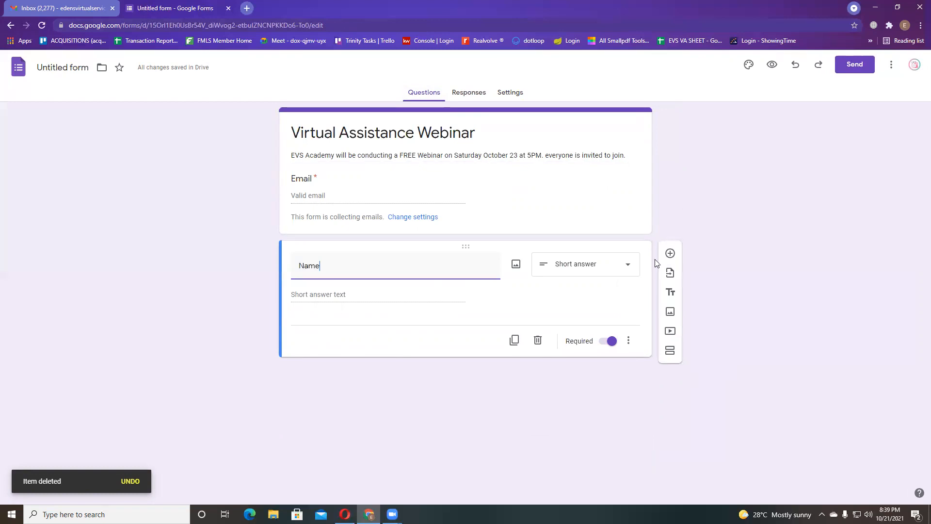
pyautogui.click(670, 253)
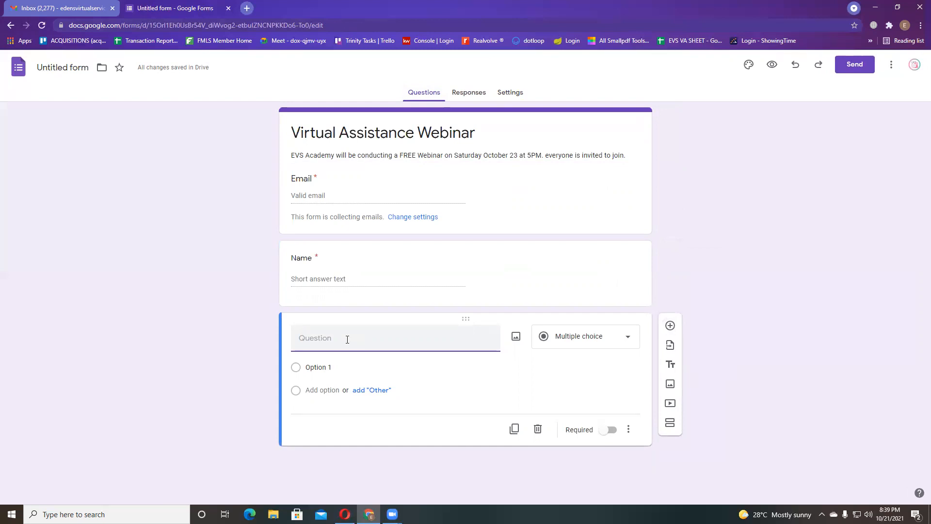
# - Enter 'What do you want to learn about Virtual Assistance?' as the question and empty Option 1
pyautogui.write('What do you want to ')
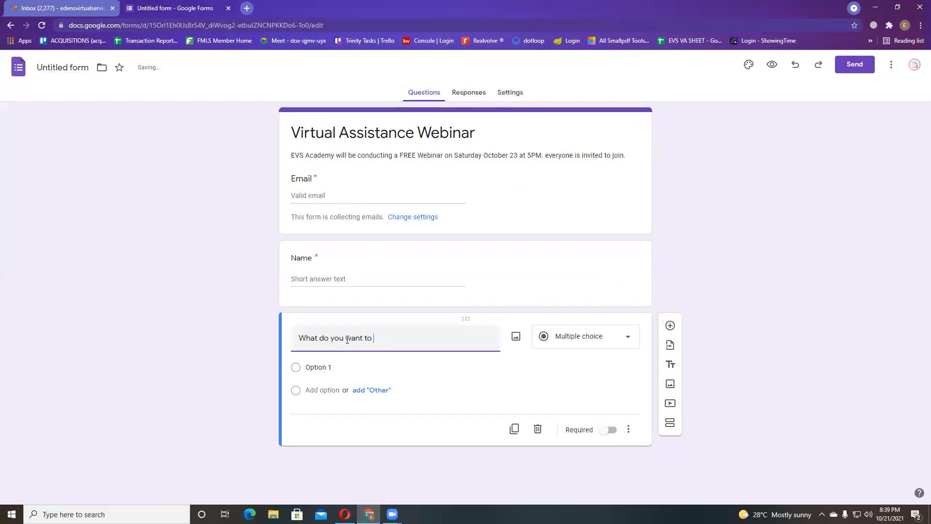
pyautogui.write('learn about Virtual Assistancc')
pyautogui.press('BackSpace')
pyautogui.write('e')
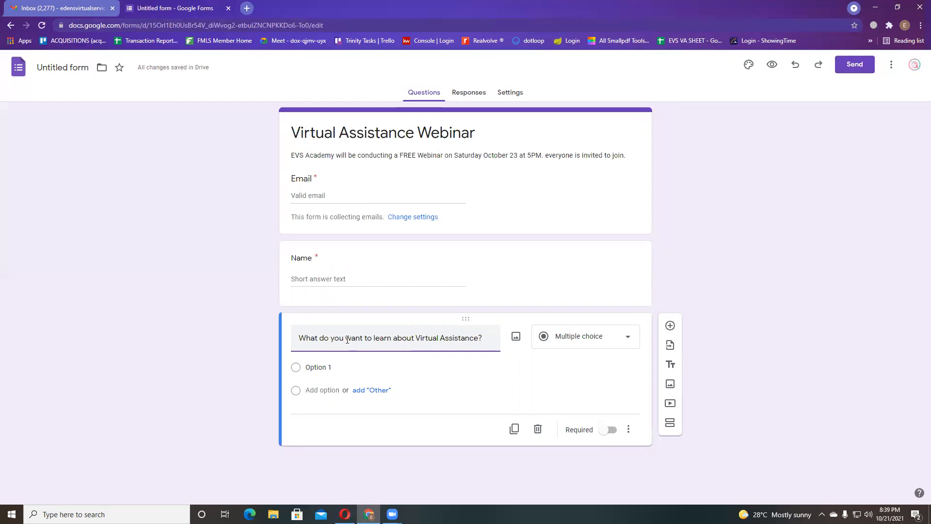
pyautogui.click(411, 367)
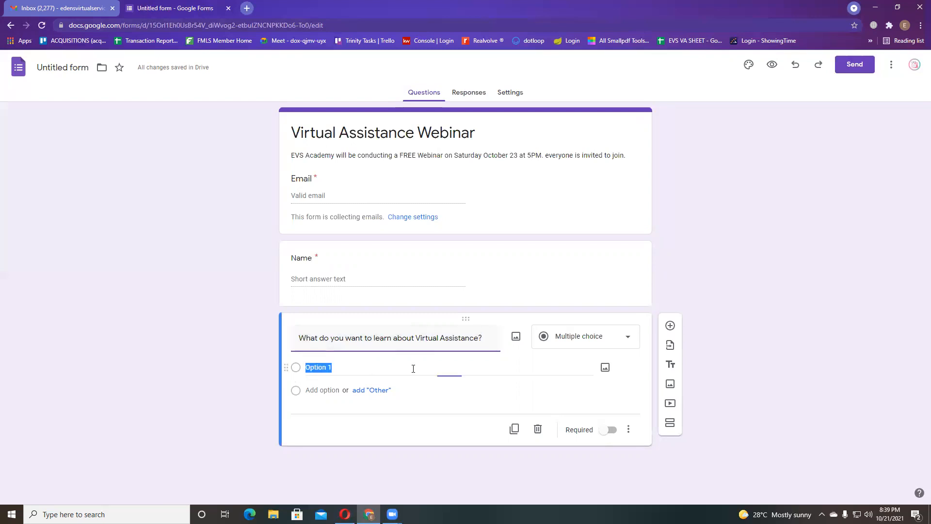
pyautogui.press('BackSpace')
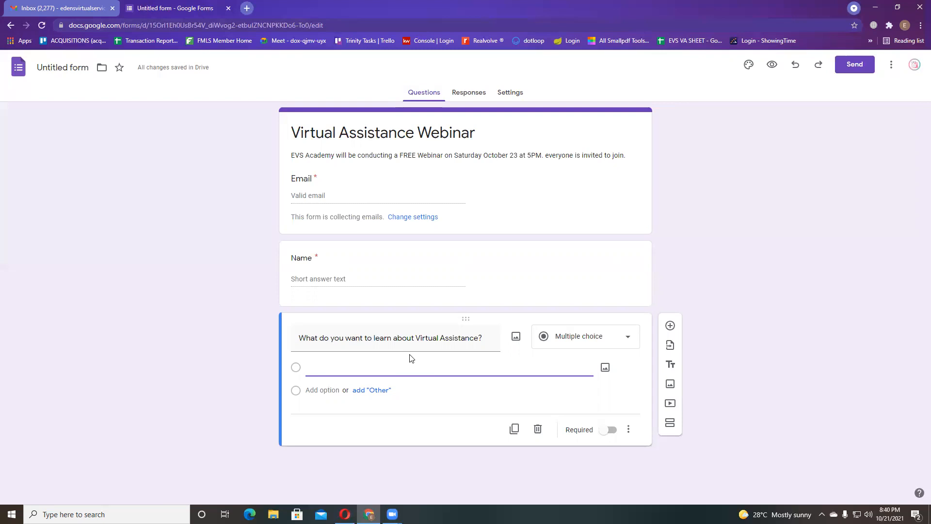
# - Make the 'What do you want to learn about Virtual Assistance?' question required and a Paragraph answer
pyautogui.click(253, 371)
pyautogui.click(609, 430)
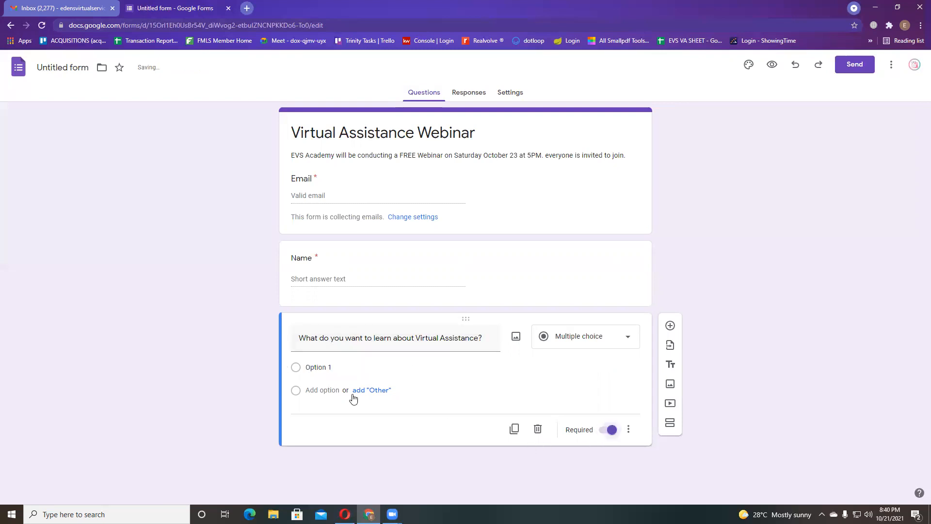
pyautogui.click(586, 343)
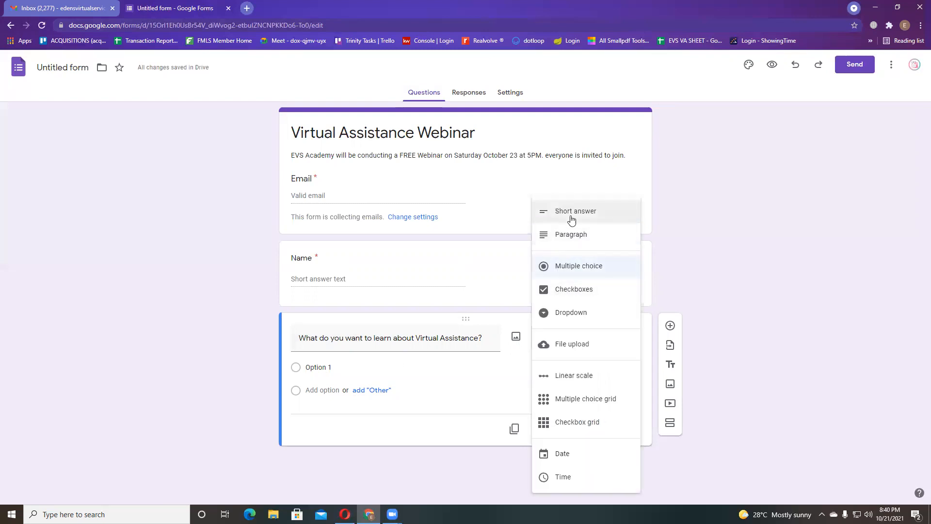
pyautogui.click(572, 234)
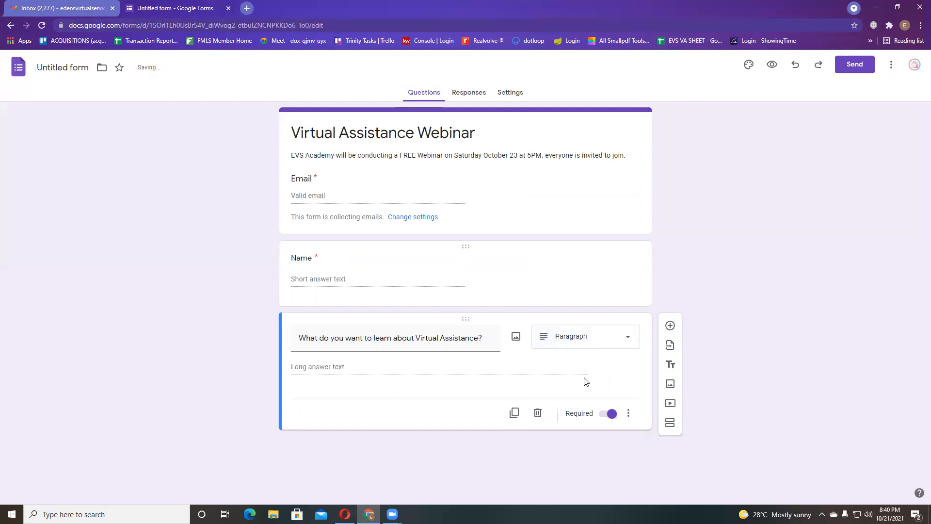
pyautogui.click(577, 340)
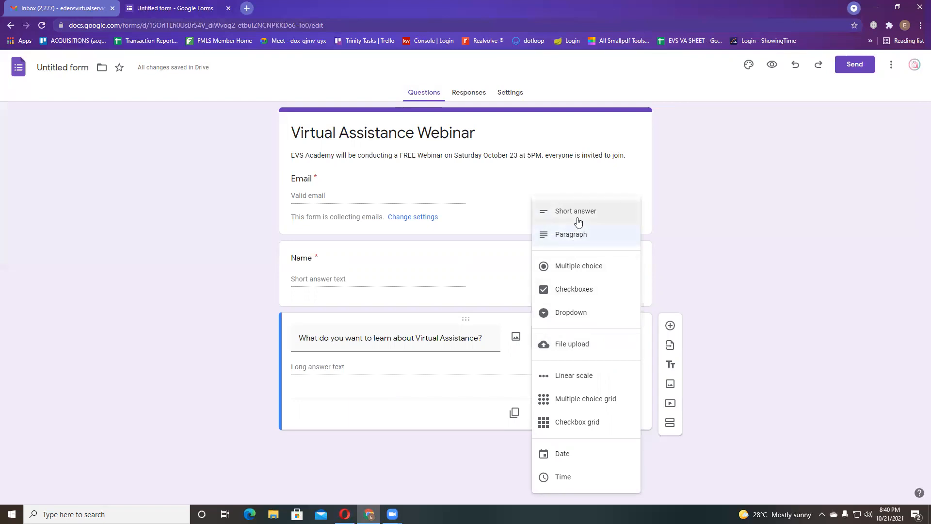
pyautogui.click(786, 262)
pyautogui.click(613, 344)
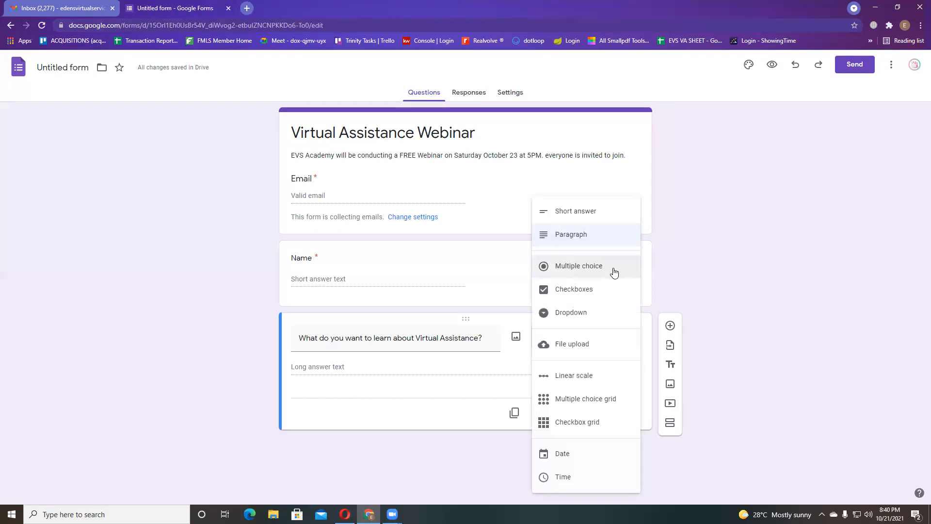
pyautogui.click(779, 269)
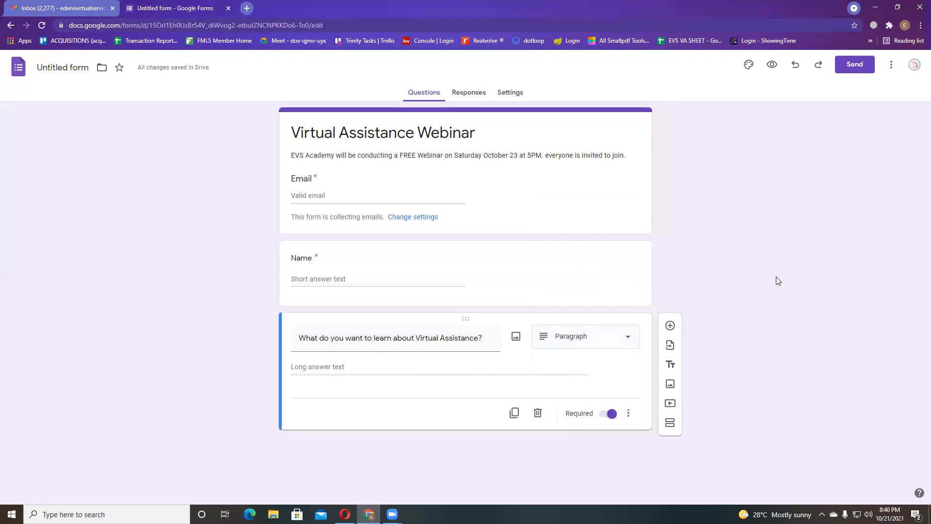
# - Add a new question titled 'Do you have a VA Experience'
pyautogui.click(670, 325)
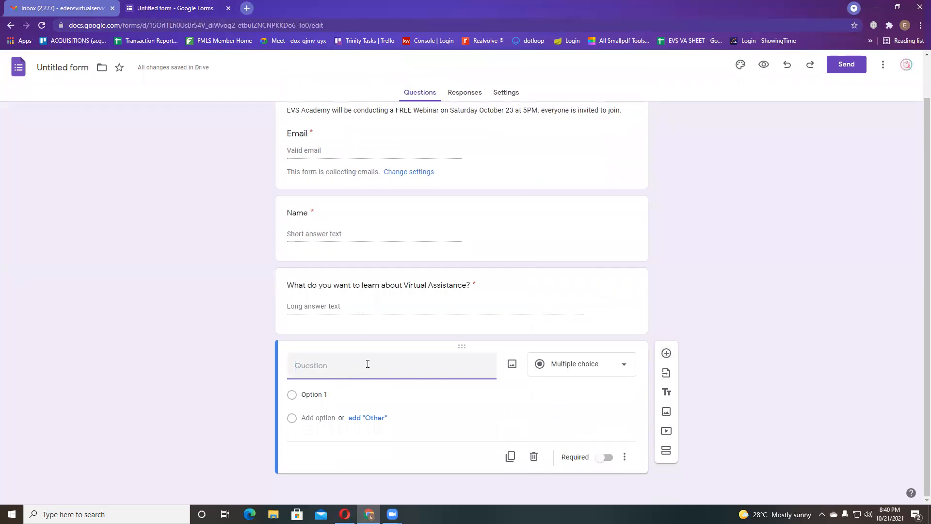
pyautogui.write('do you have')
pyautogui.press('BackSpace')
pyautogui.press('BackSpace')
pyautogui.press('BackSpace')
pyautogui.press('BackSpace')
pyautogui.press('BackSpace')
pyautogui.press('BackSpace')
pyautogui.press('BackSpace')
pyautogui.press('BackSpace')
pyautogui.press('BackSpace')
pyautogui.press('BackSpace')
pyautogui.press('BackSpace')
pyautogui.write('Do you have a VA')
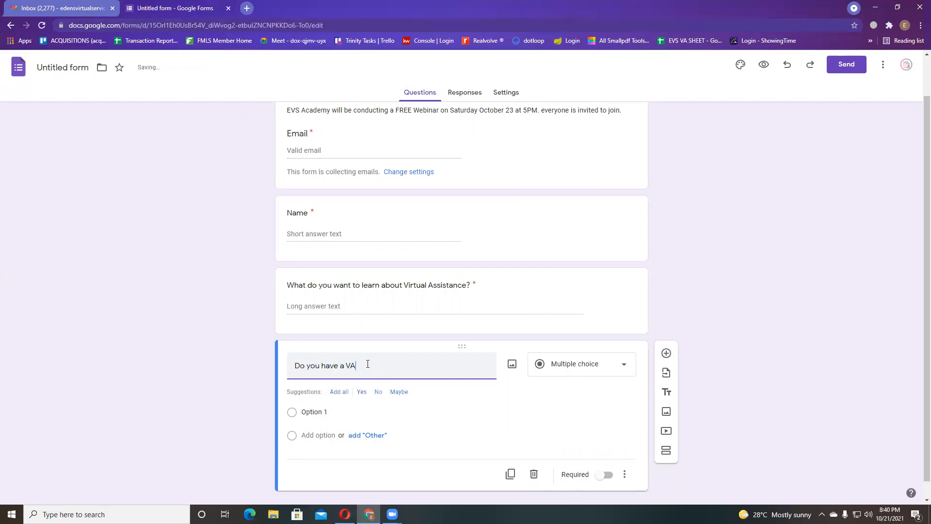
pyautogui.write(' Experience')
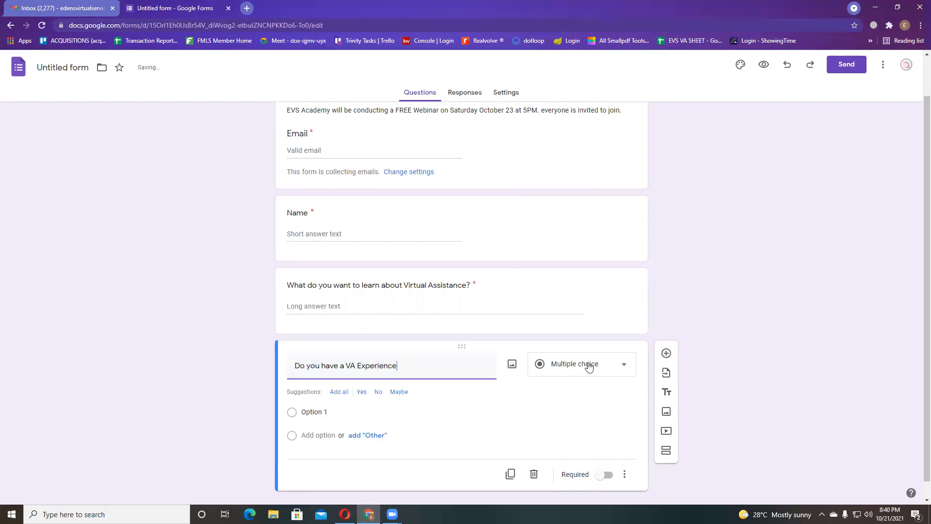
pyautogui.scroll(-1, 329, 411)
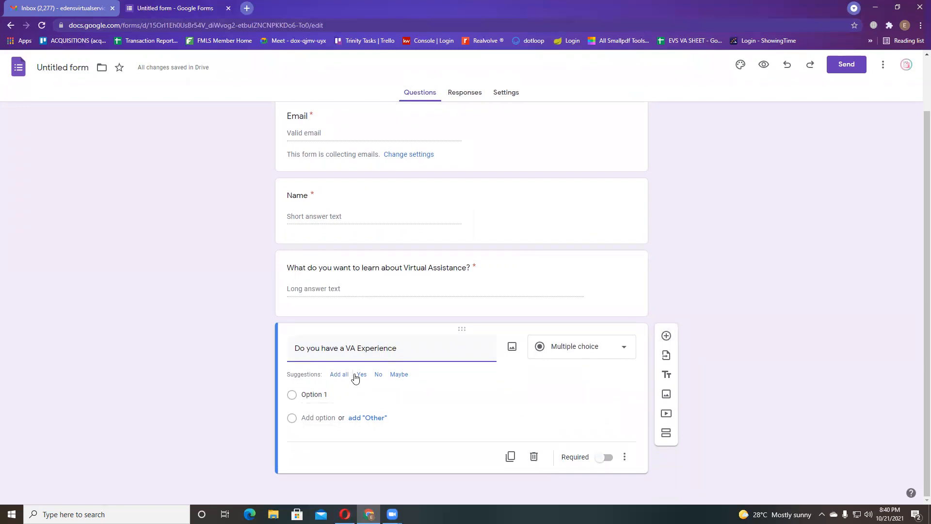
# - Give it Yes and No options, mark it required, and add another blank question
pyautogui.click(360, 374)
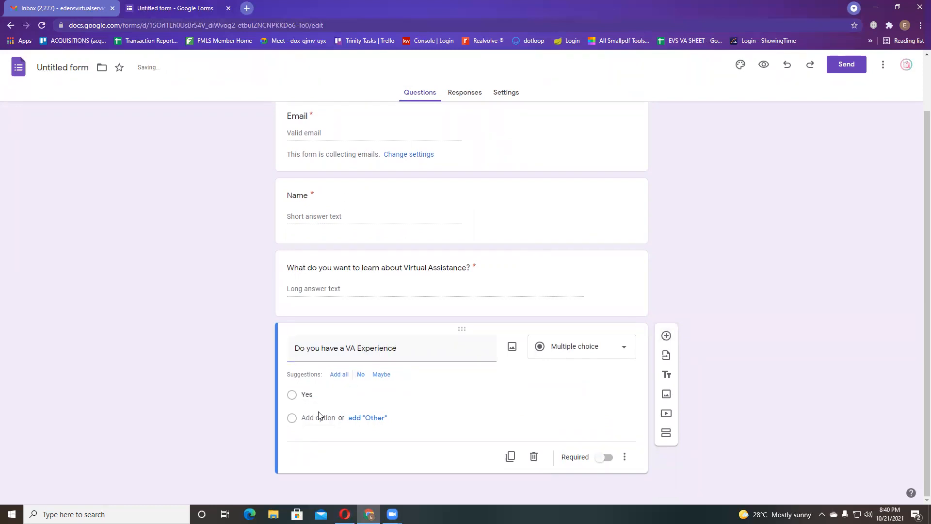
pyautogui.click(361, 376)
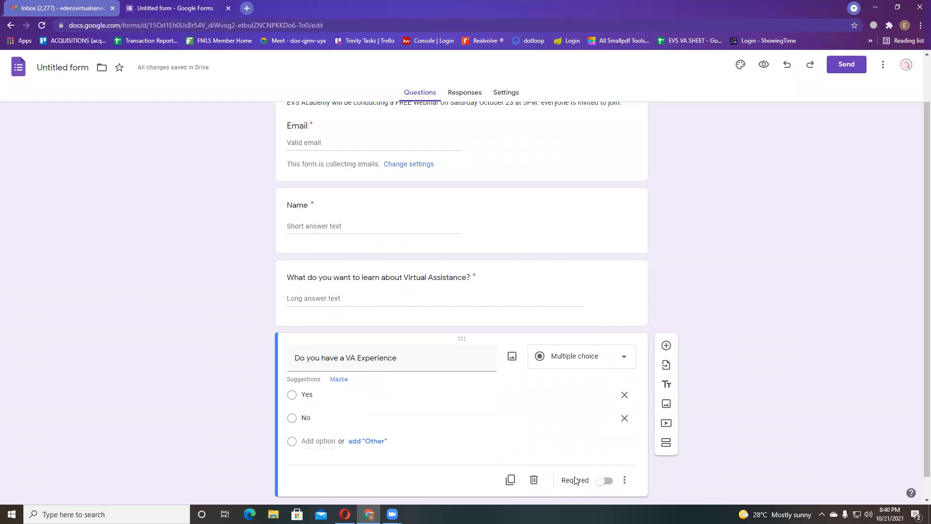
pyautogui.click(603, 480)
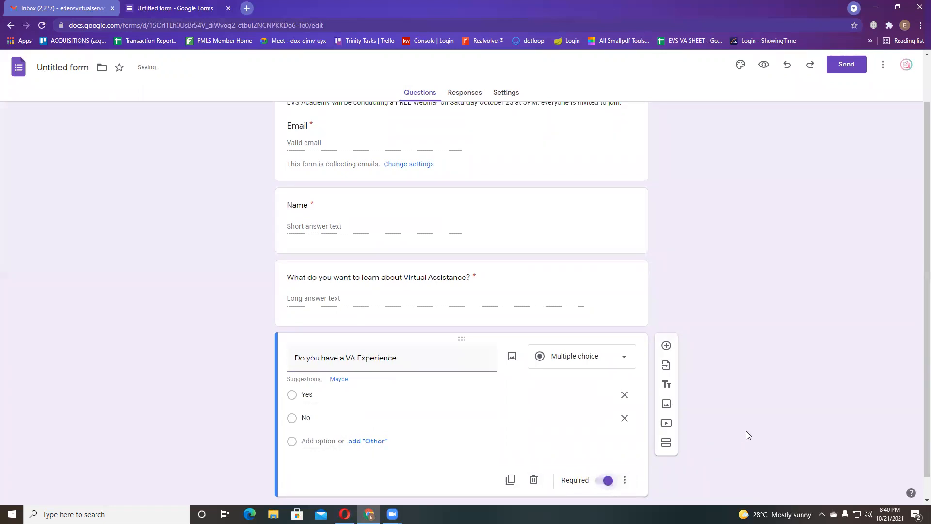
pyautogui.click(665, 345)
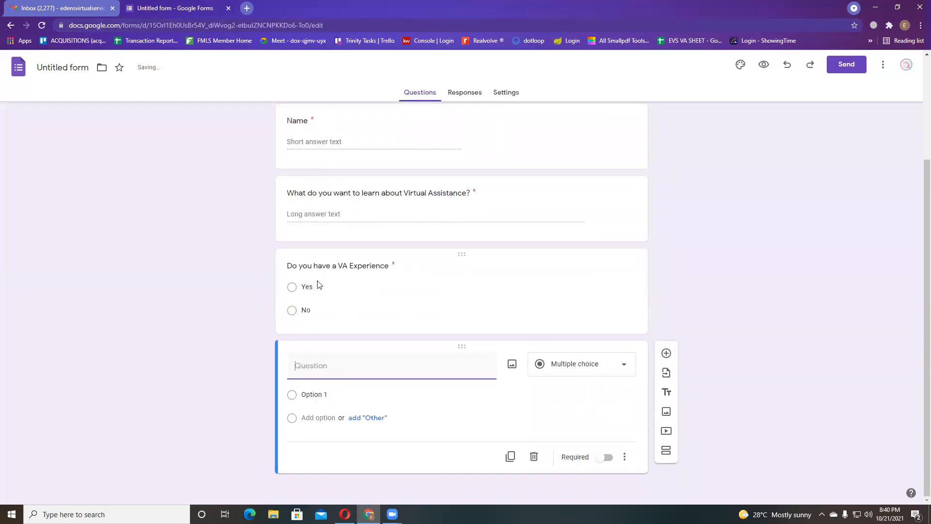
# - Turn the blank question into a linear scale running from 1 to 10
pyautogui.click(291, 288)
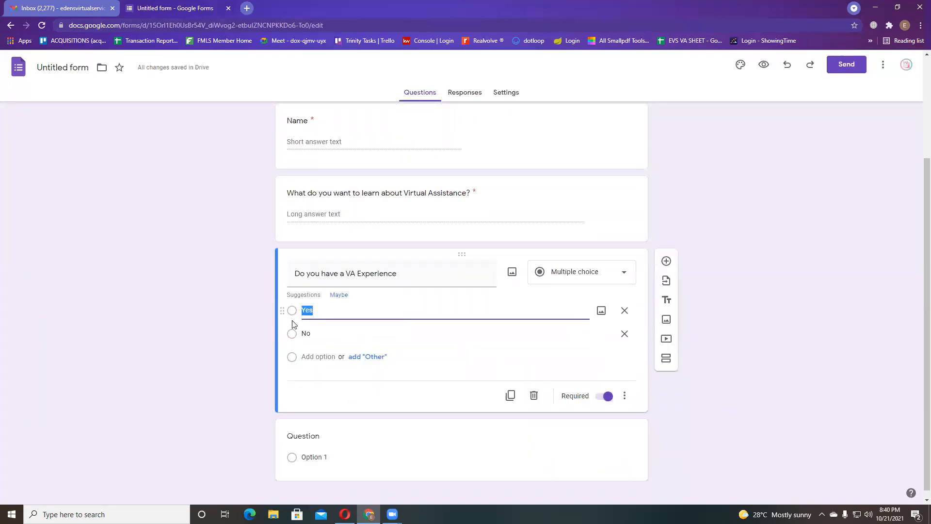
pyautogui.click(772, 311)
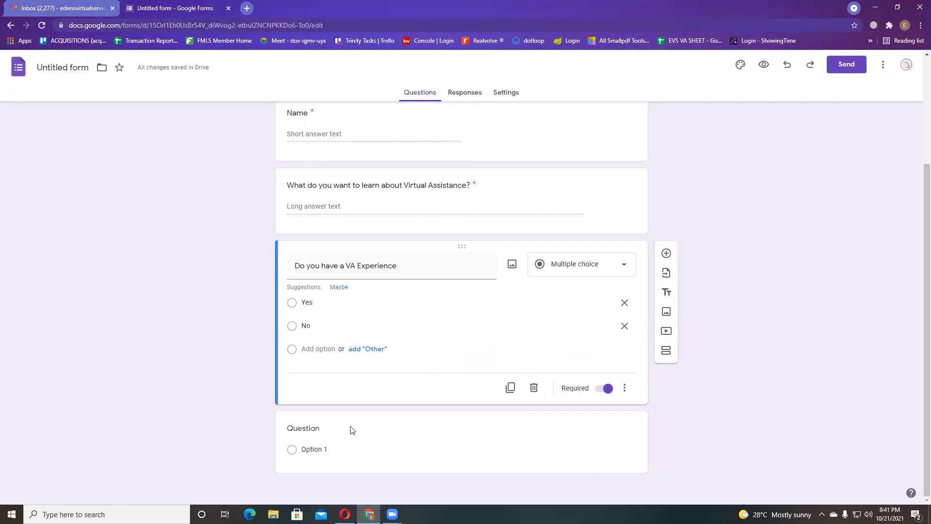
pyautogui.click(350, 445)
pyautogui.click(585, 376)
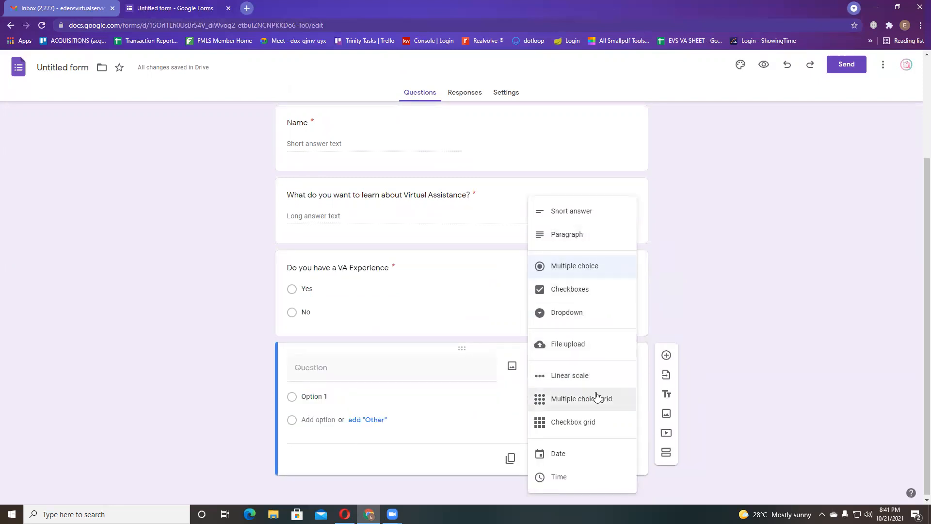
pyautogui.click(569, 382)
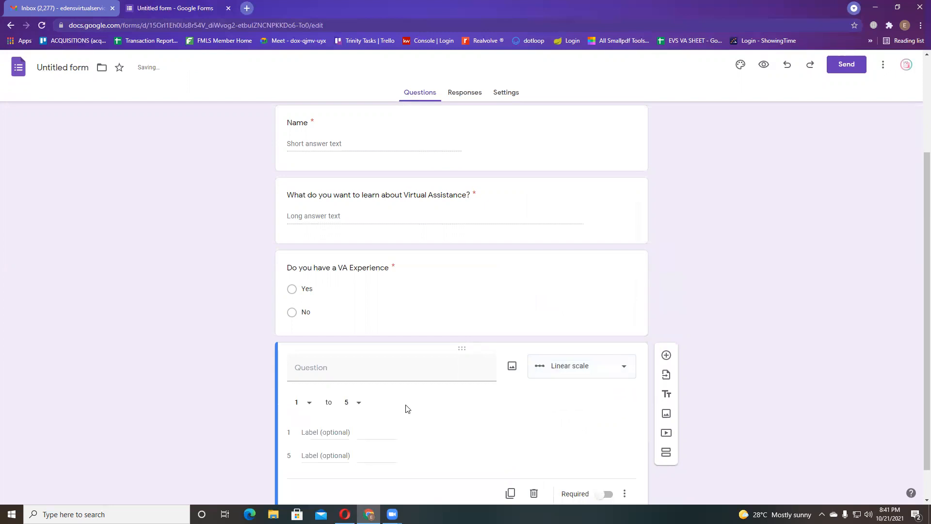
pyautogui.click(358, 369)
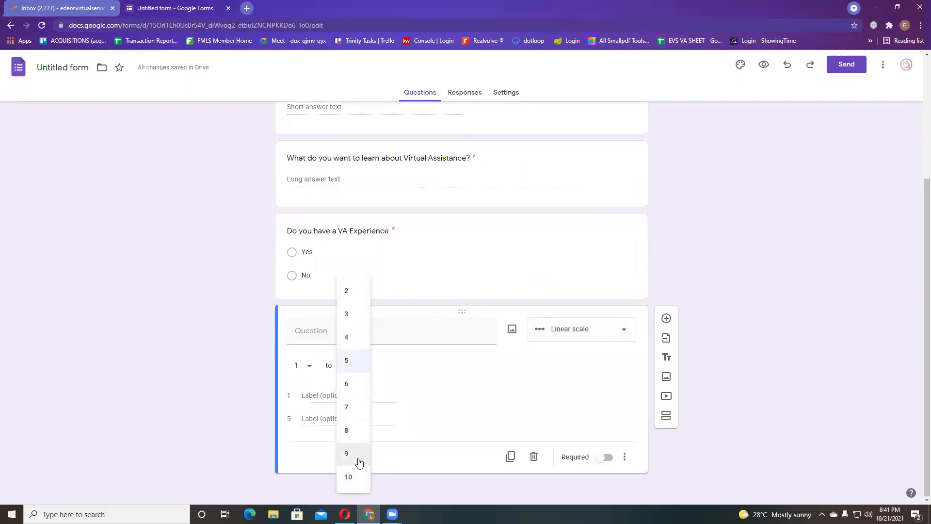
pyautogui.click(354, 480)
# - Title it 'Rate your computer literacy in a scale of 1-10', make it required, and add a blank question
pyautogui.click(384, 325)
pyautogui.write('Rante your com')
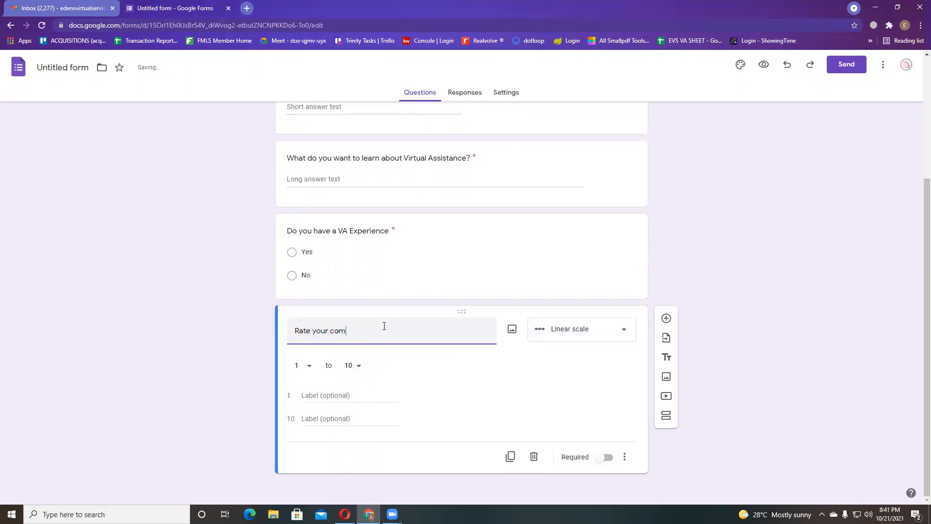
pyautogui.write('puter literacy in a scale of 1-10')
pyautogui.click(236, 364)
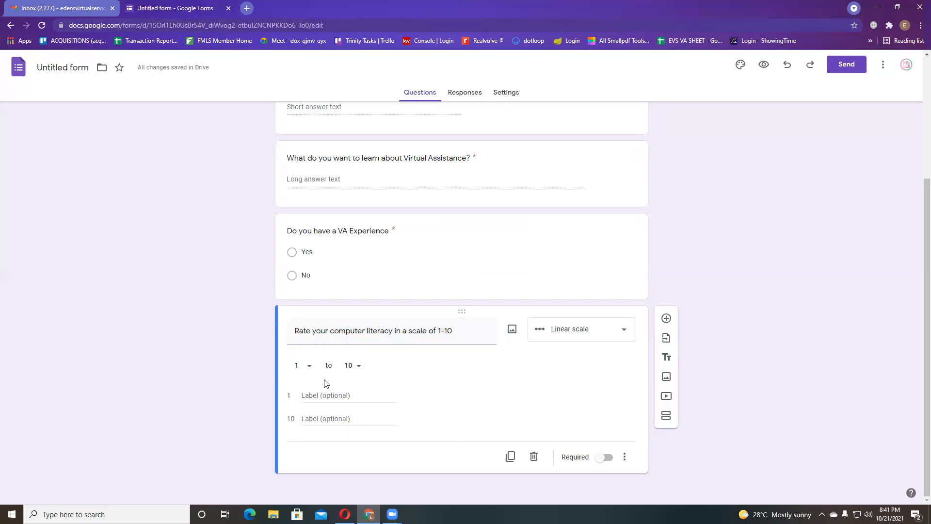
pyautogui.click(604, 457)
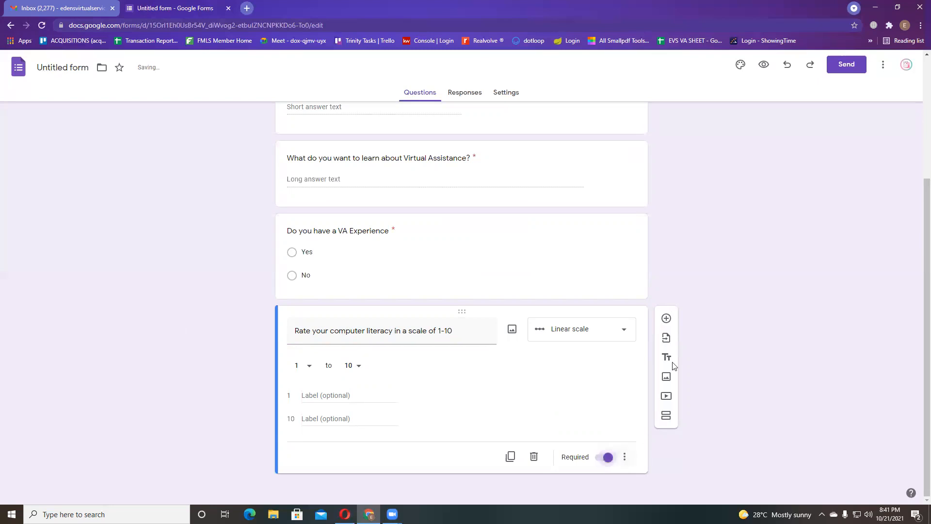
pyautogui.click(666, 318)
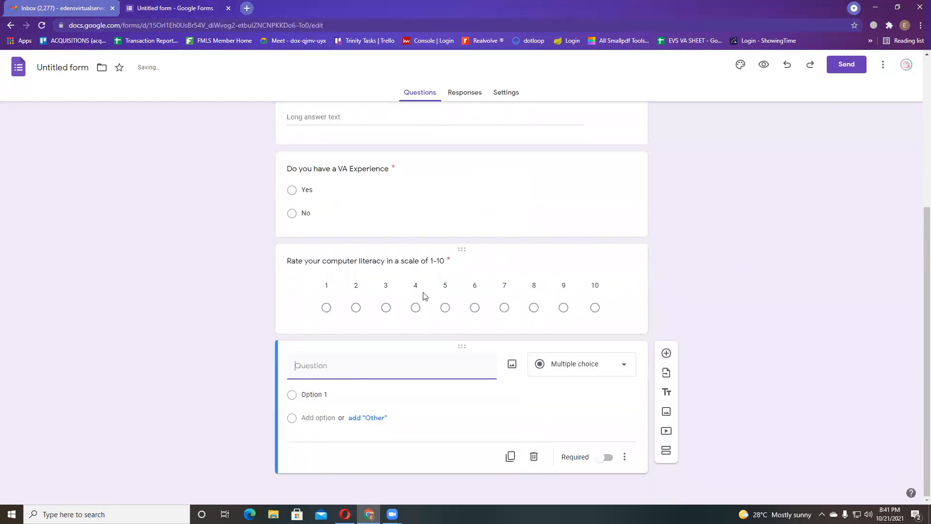
pyautogui.click(474, 310)
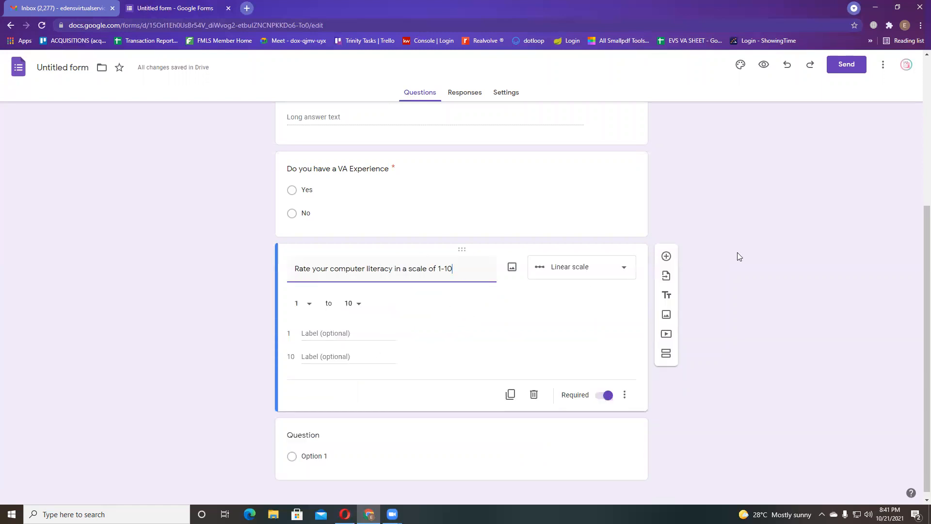
pyautogui.click(460, 441)
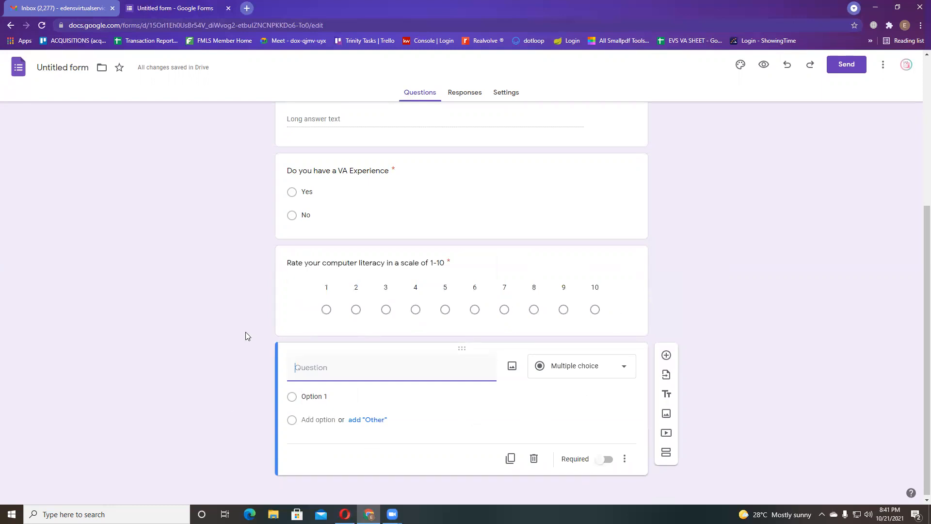
# - Delete the empty untitled question below the 1–10 computer-literacy rating question
pyautogui.click(593, 375)
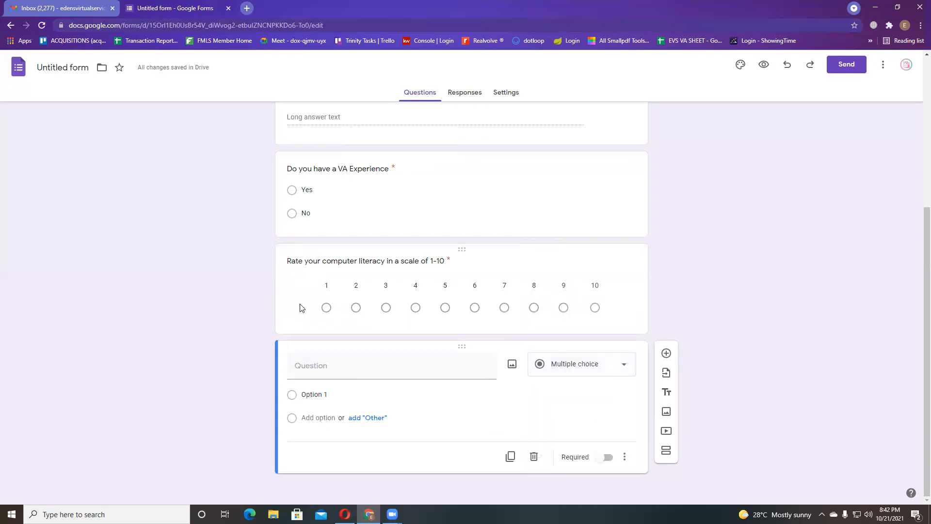
pyautogui.scroll(5, 501, 315)
pyautogui.scroll(-3, 513, 344)
pyautogui.scroll(-2, 517, 351)
pyautogui.scroll(4, 514, 347)
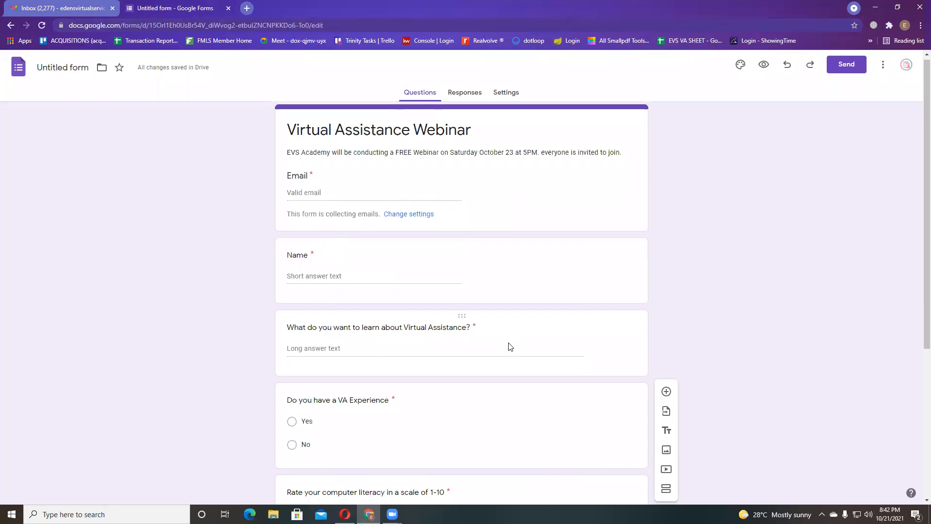
pyautogui.scroll(-3, 510, 346)
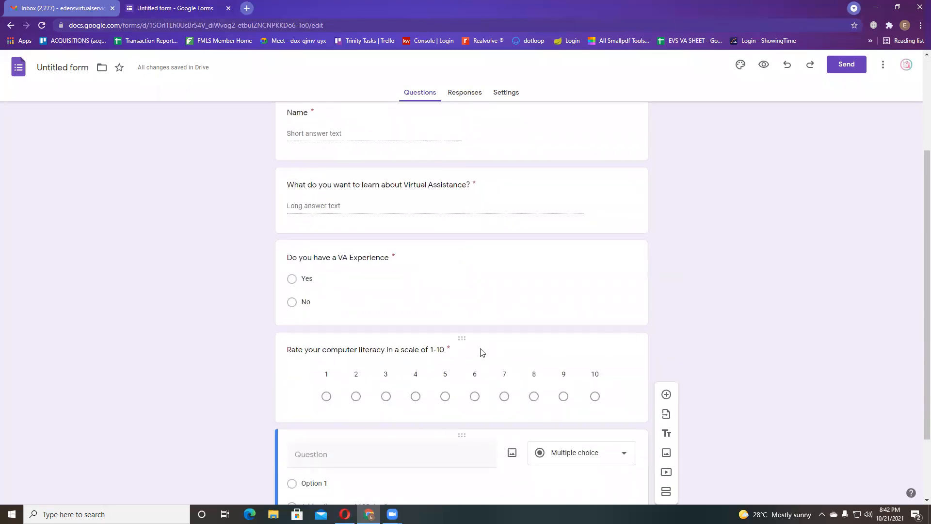
pyautogui.scroll(3, 487, 390)
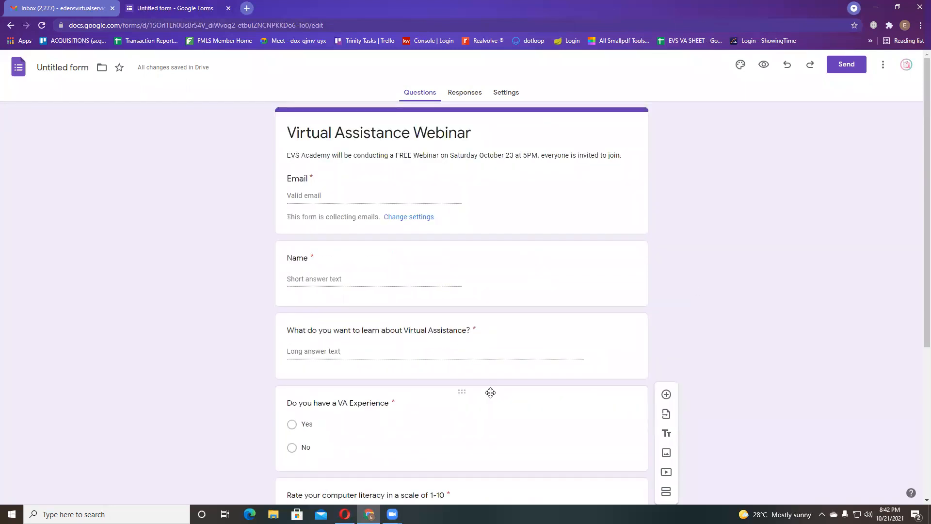
pyautogui.scroll(-5, 528, 338)
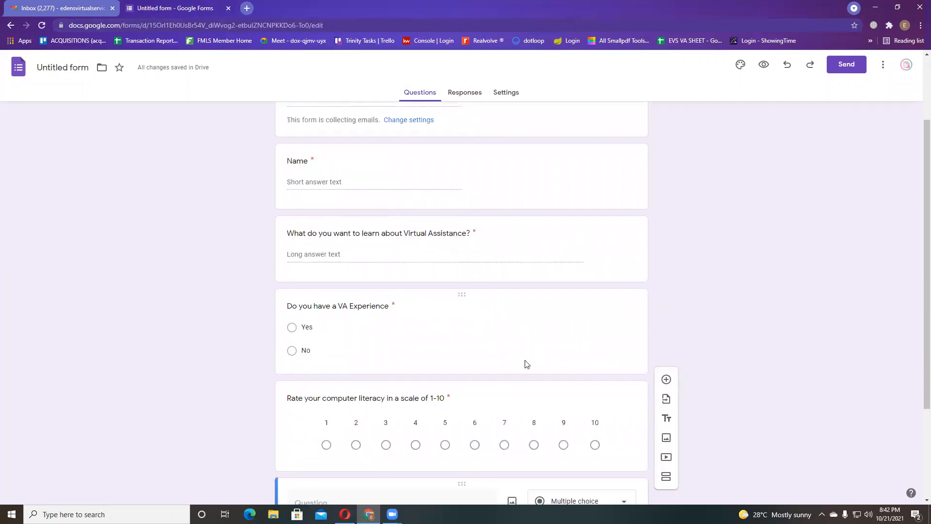
pyautogui.click(537, 463)
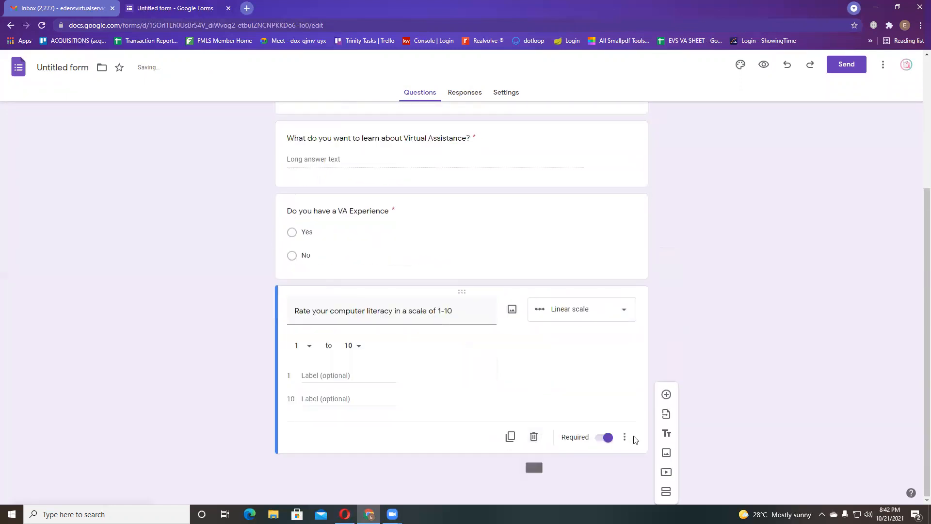
pyautogui.scroll(4, 492, 348)
pyautogui.scroll(-4, 493, 345)
pyautogui.scroll(4, 645, 320)
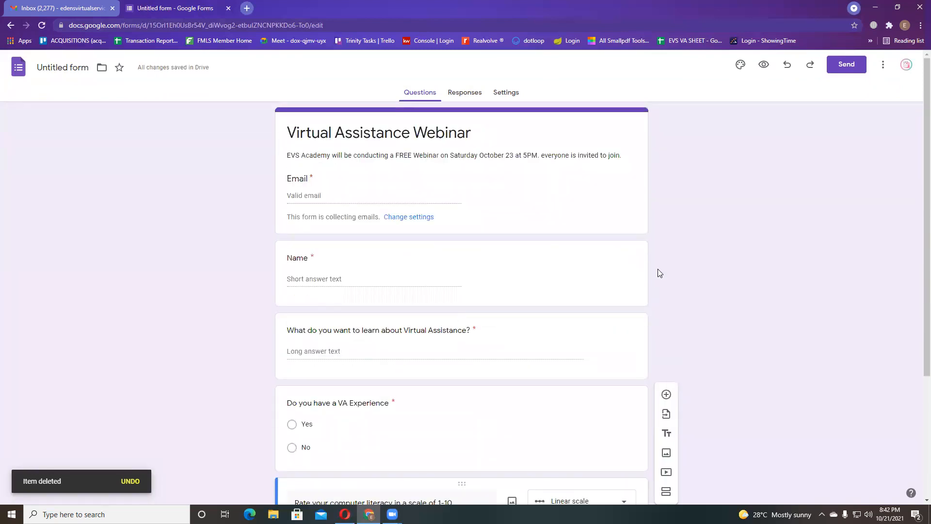
pyautogui.scroll(-3, 607, 390)
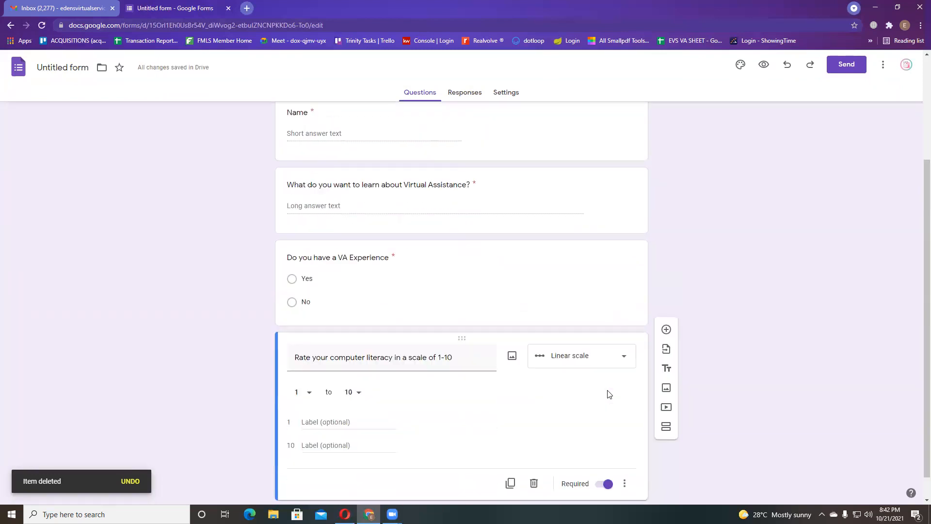
pyautogui.scroll(3, 610, 393)
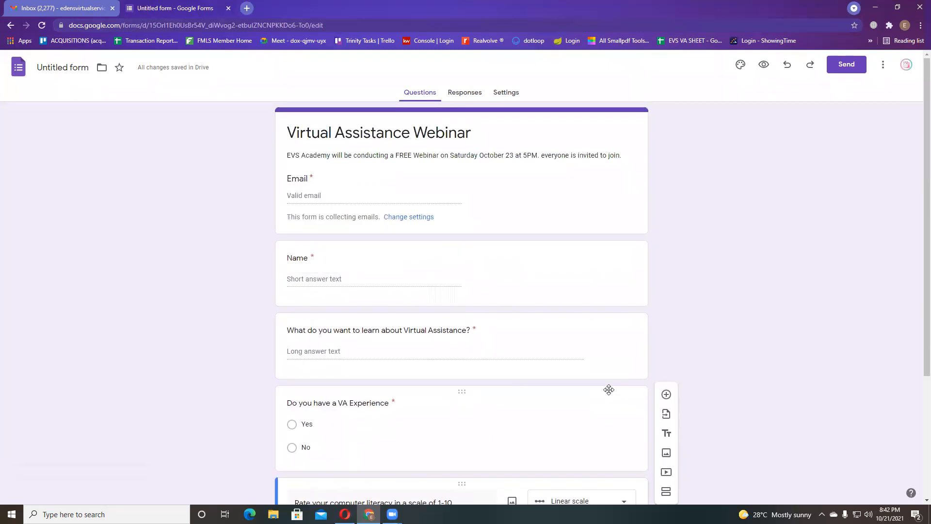
# - In Theme options, try several theme colours and settle on cyan
pyautogui.click(739, 65)
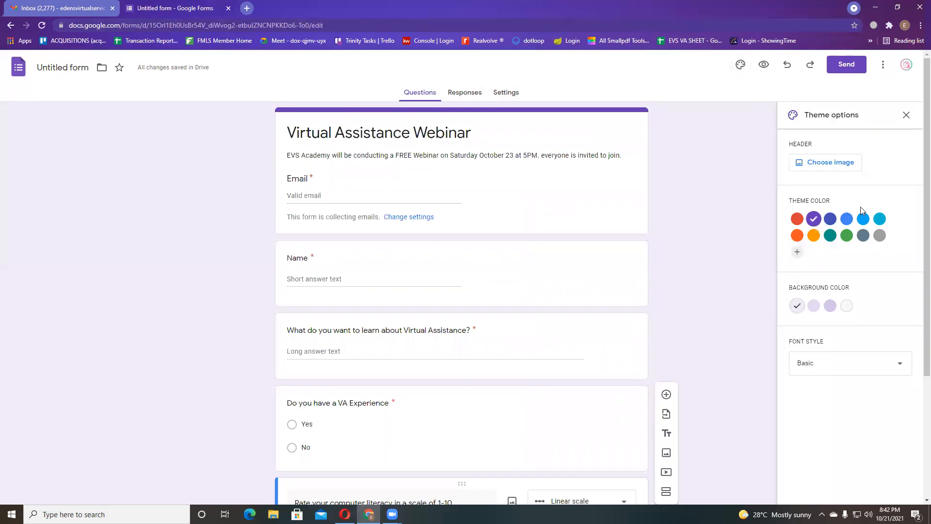
pyautogui.click(863, 219)
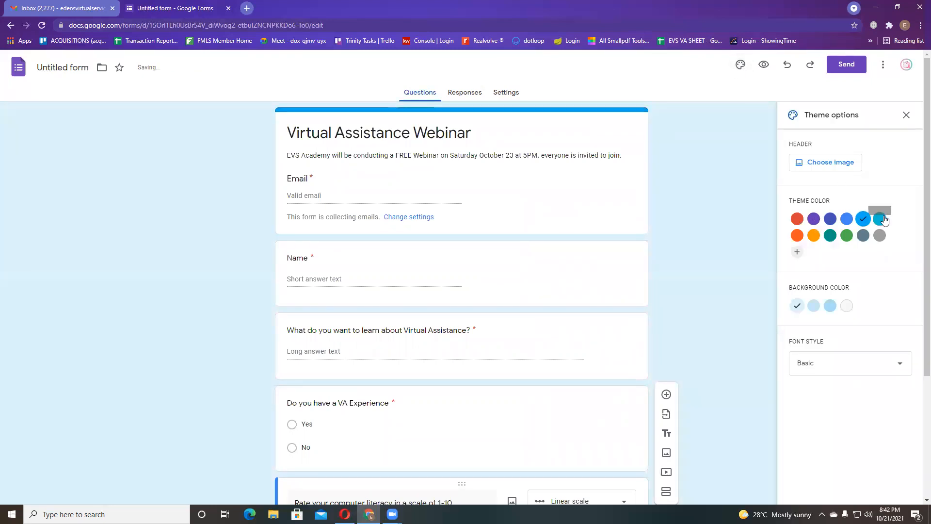
pyautogui.click(846, 237)
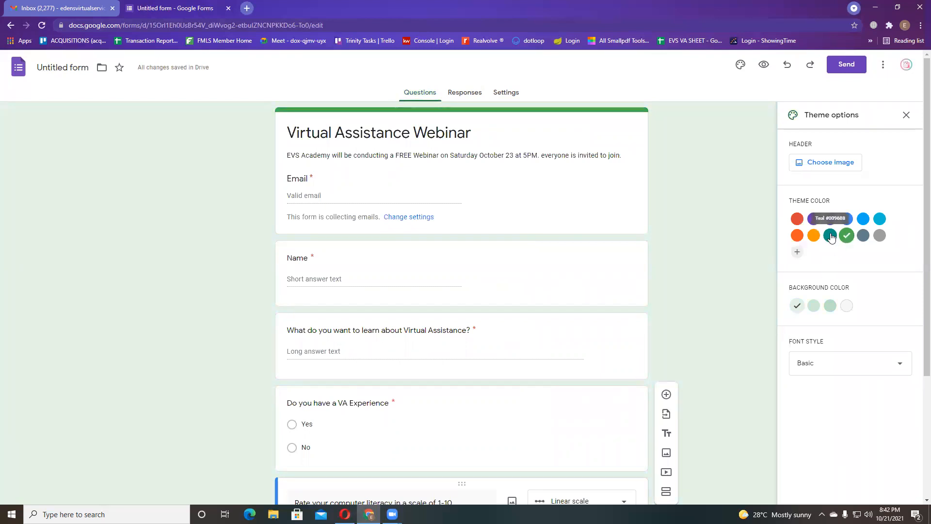
pyautogui.click(814, 238)
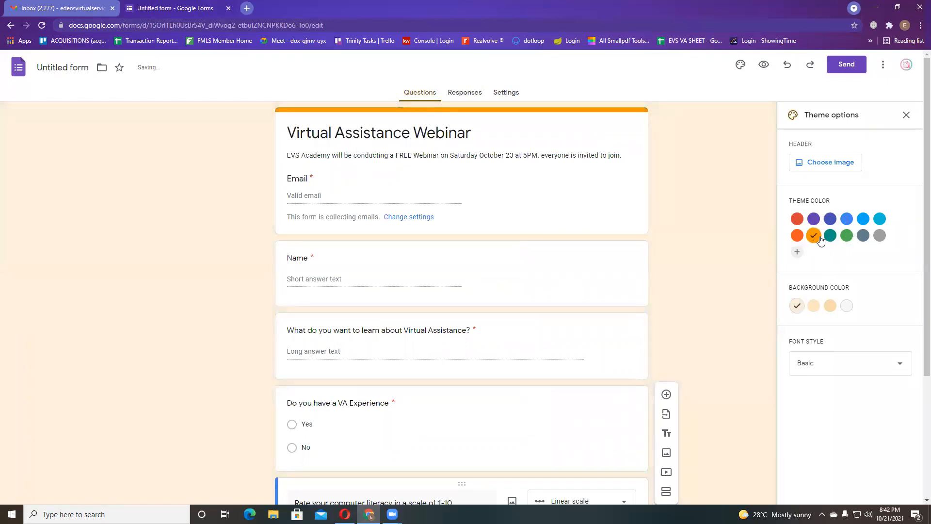
pyautogui.click(799, 222)
pyautogui.click(798, 236)
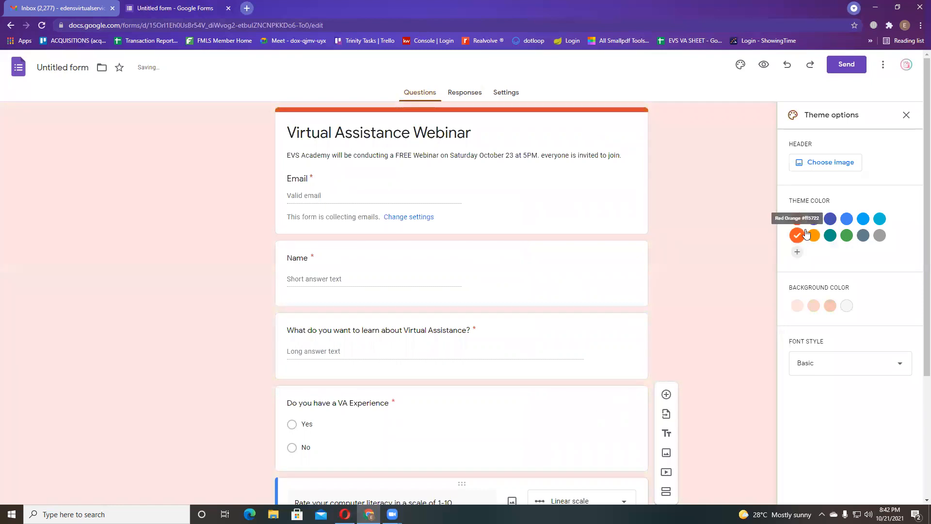
pyautogui.click(864, 221)
pyautogui.click(879, 219)
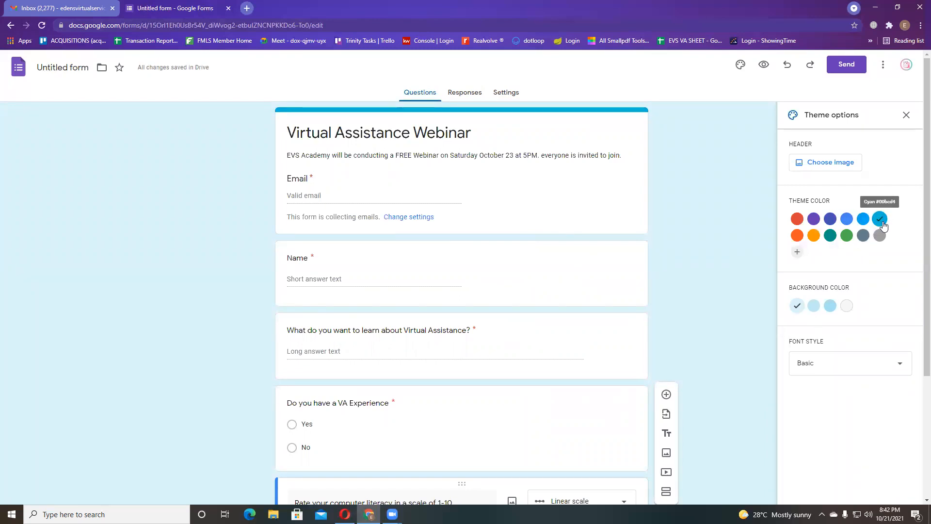
# - Set the page background to the third, darker light-blue swatch
pyautogui.click(830, 306)
pyautogui.click(847, 307)
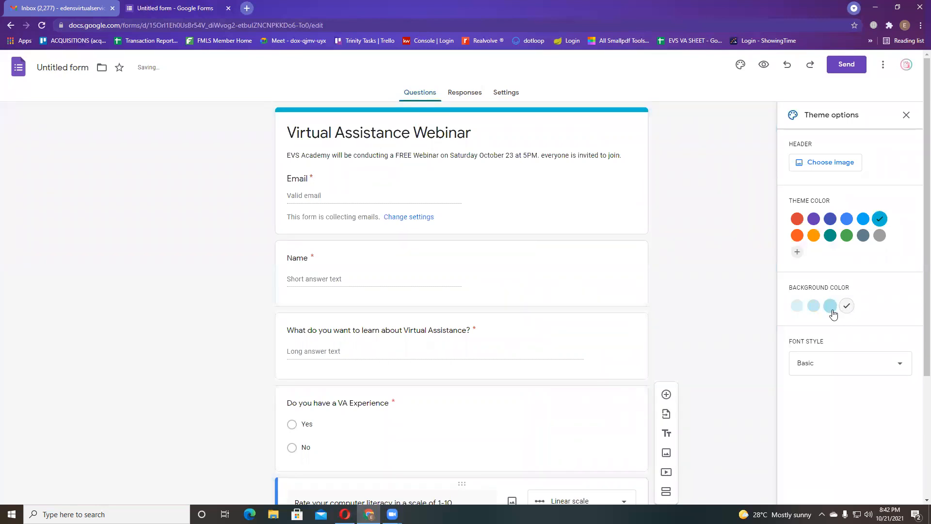
pyautogui.click(831, 309)
pyautogui.click(820, 367)
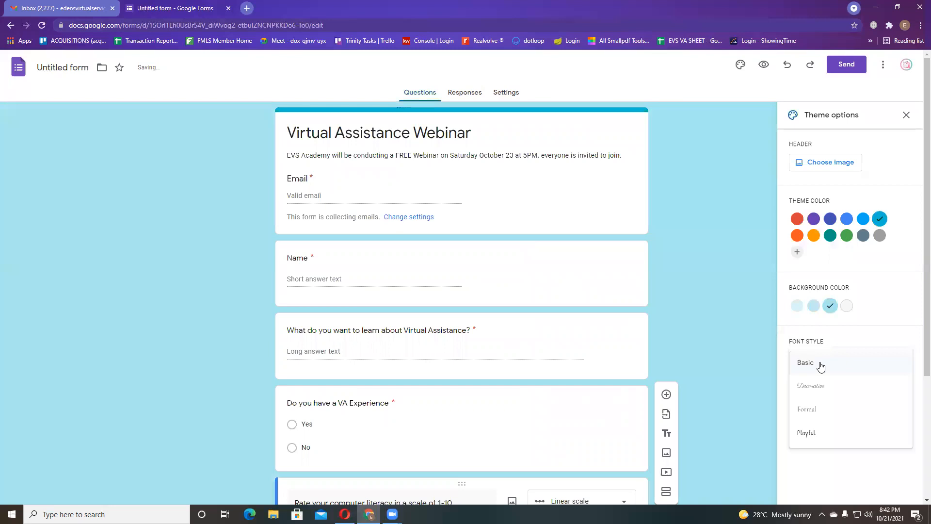
pyautogui.click(796, 306)
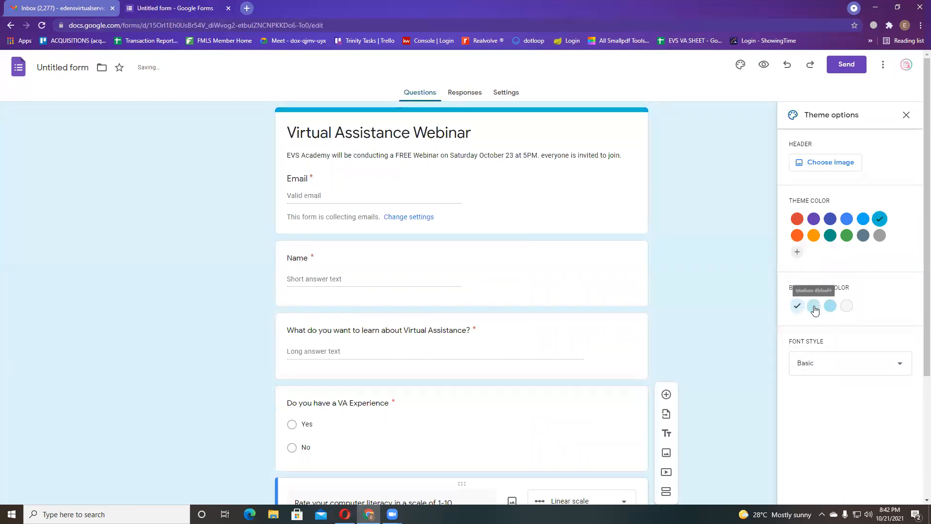
pyautogui.click(820, 305)
pyautogui.click(830, 308)
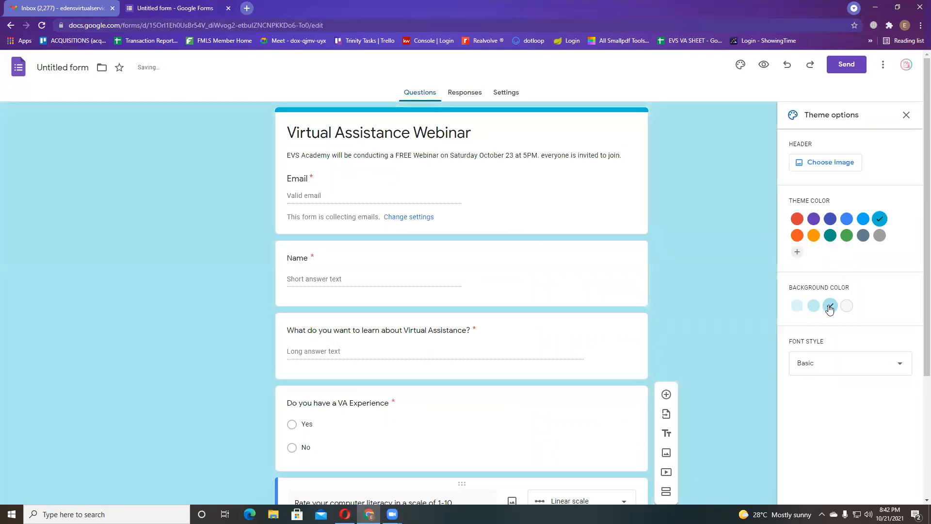
pyautogui.scroll(-3, 740, 370)
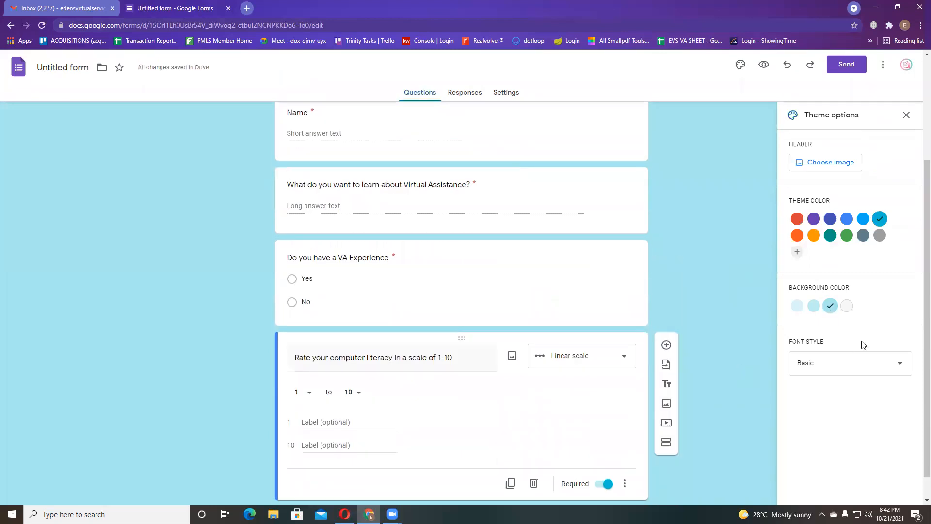
pyautogui.click(865, 362)
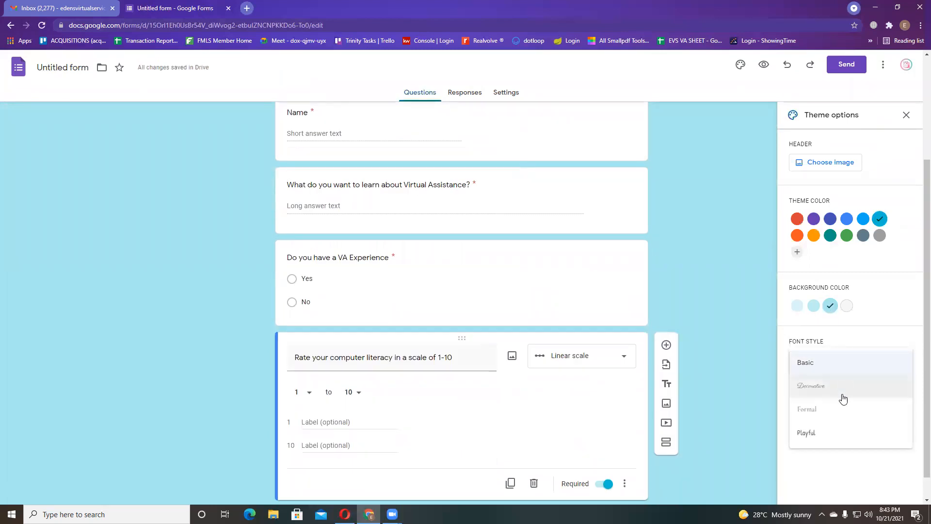
pyautogui.scroll(-1, 841, 403)
pyautogui.scroll(2, 557, 420)
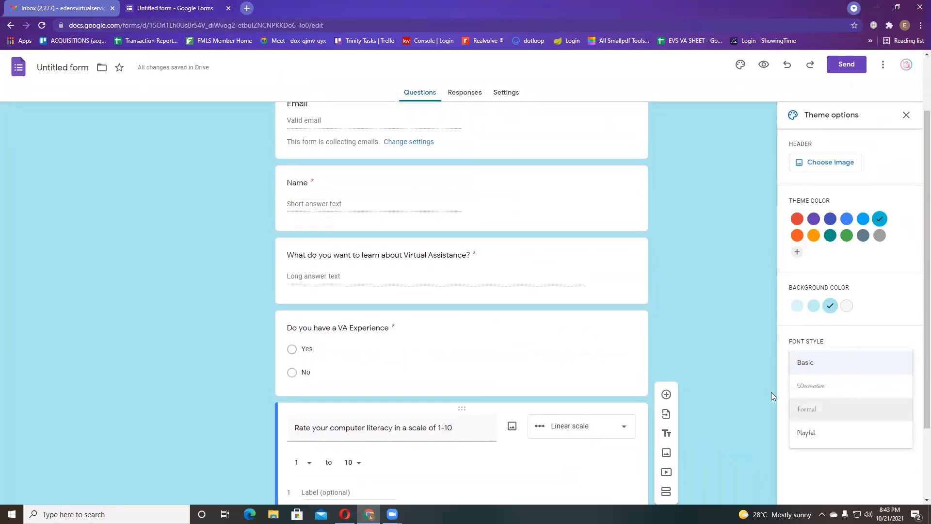
pyautogui.click(823, 385)
pyautogui.scroll(2, 424, 384)
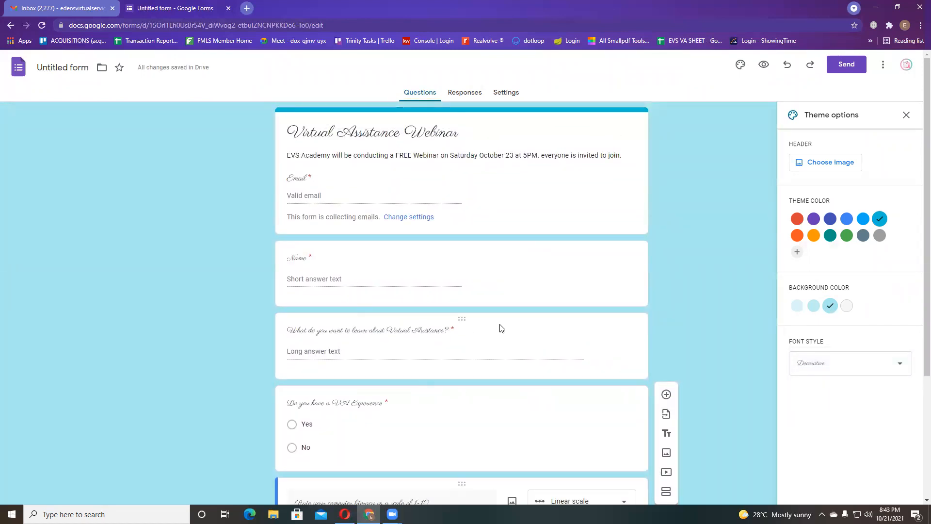
pyautogui.click(873, 367)
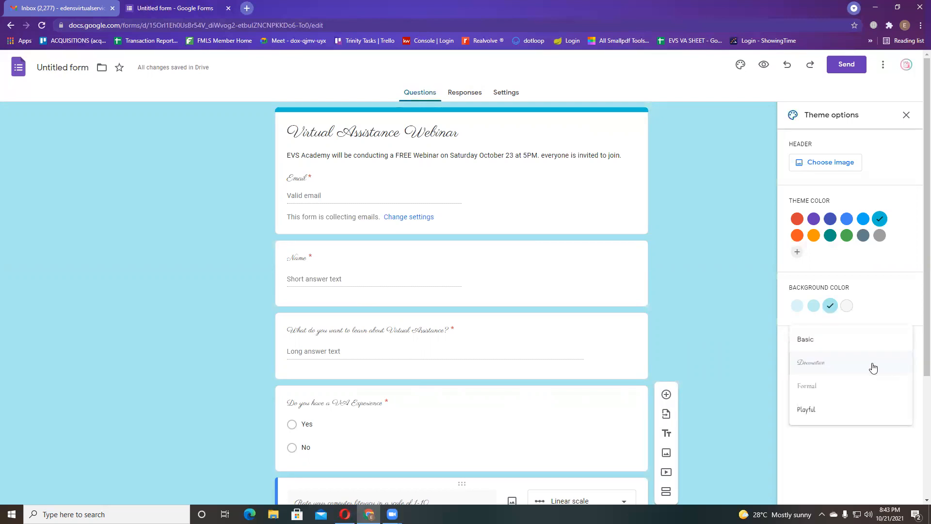
pyautogui.click(848, 396)
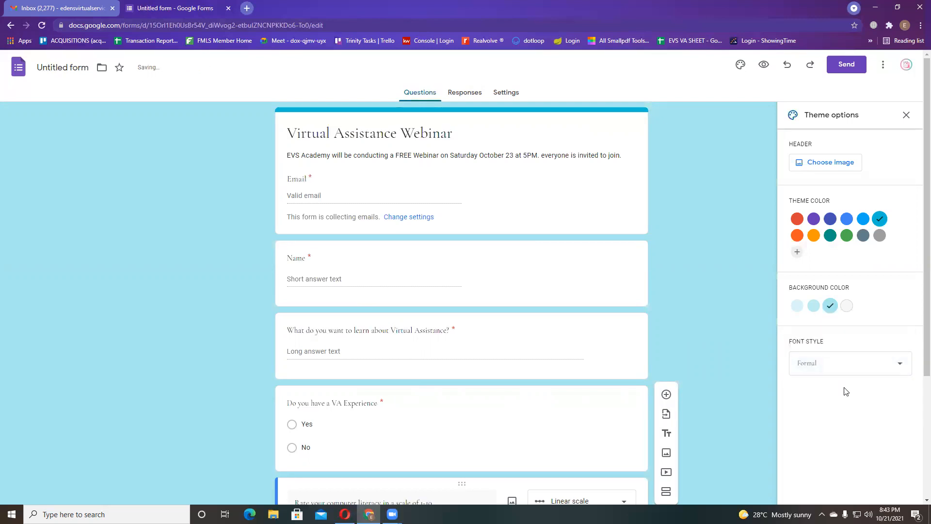
pyautogui.click(857, 369)
pyautogui.click(834, 397)
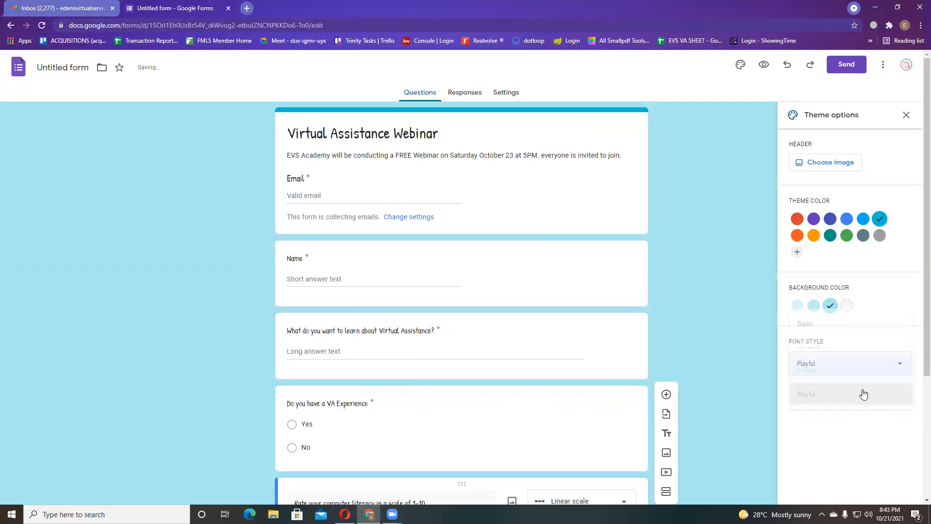
pyautogui.click(832, 377)
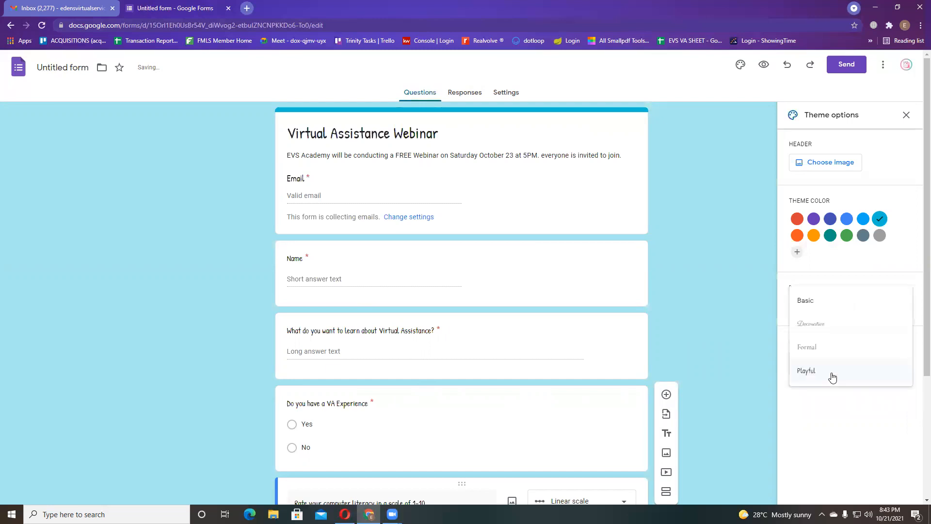
pyautogui.click(830, 307)
pyautogui.click(846, 358)
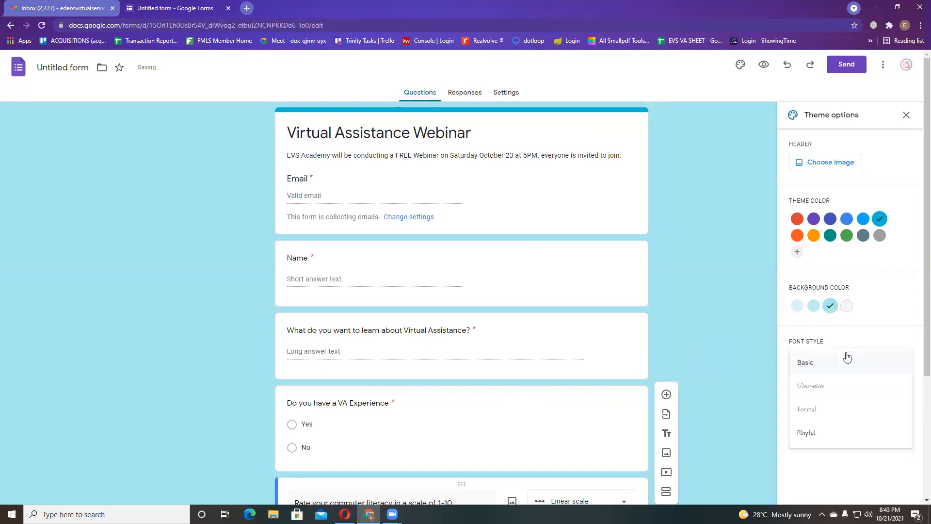
pyautogui.click(824, 411)
pyautogui.click(844, 375)
pyautogui.click(825, 326)
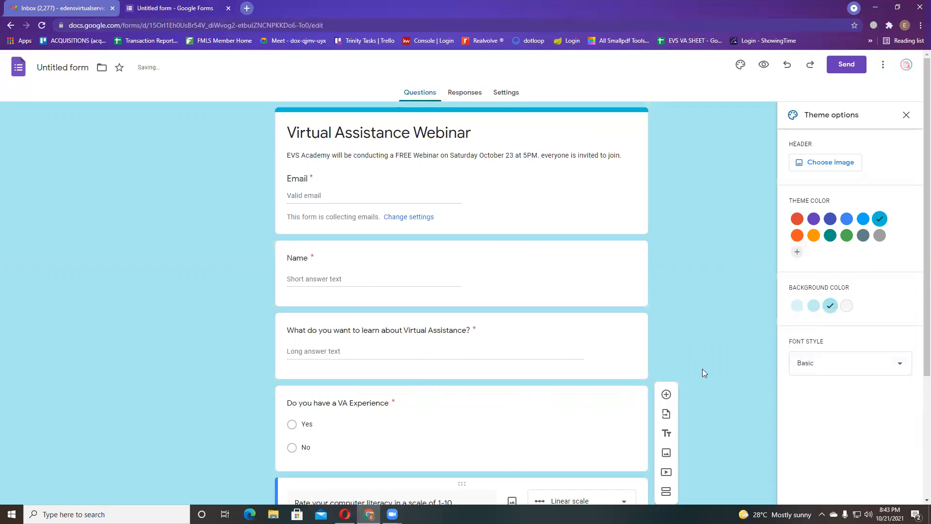
pyautogui.scroll(-4, 699, 352)
pyautogui.scroll(4, 719, 261)
# - Go to unsplash.com in a new browser tab
pyautogui.click(247, 8)
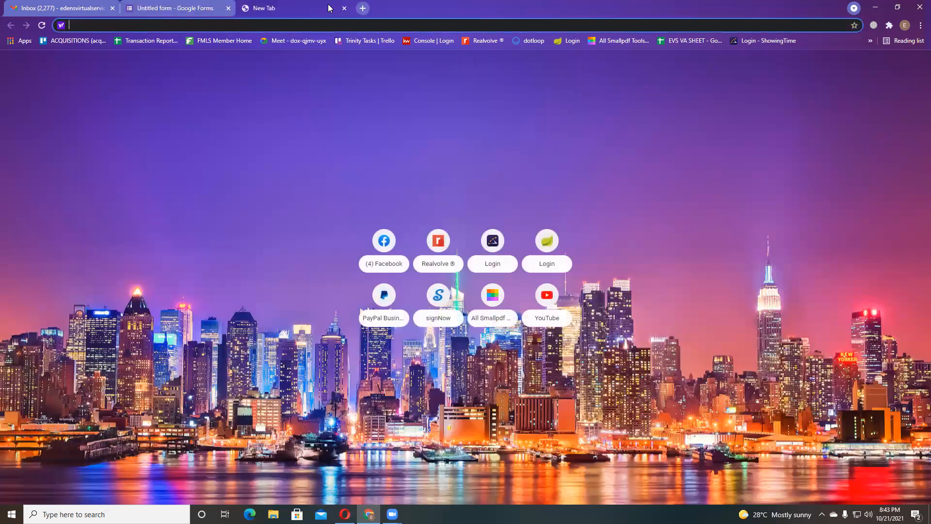
pyautogui.write('unspa')
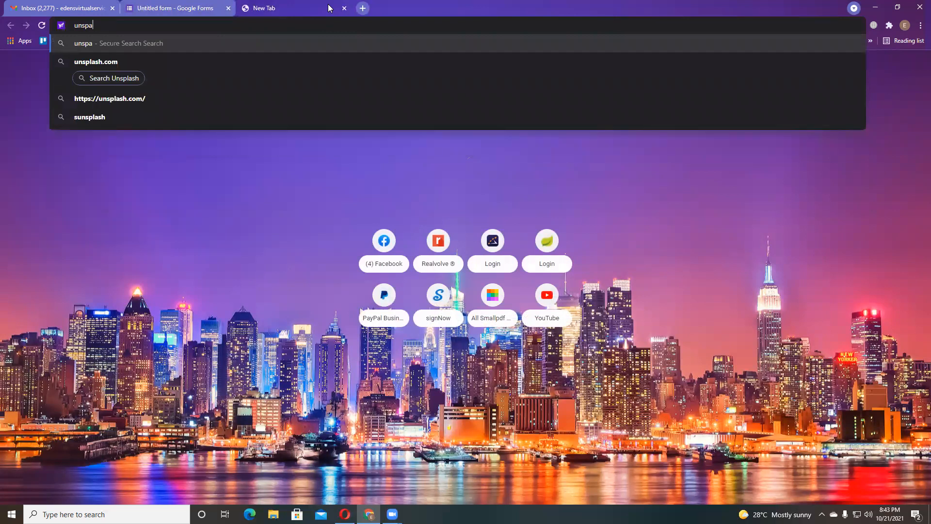
pyautogui.press('BackSpace')
pyautogui.write('lash')
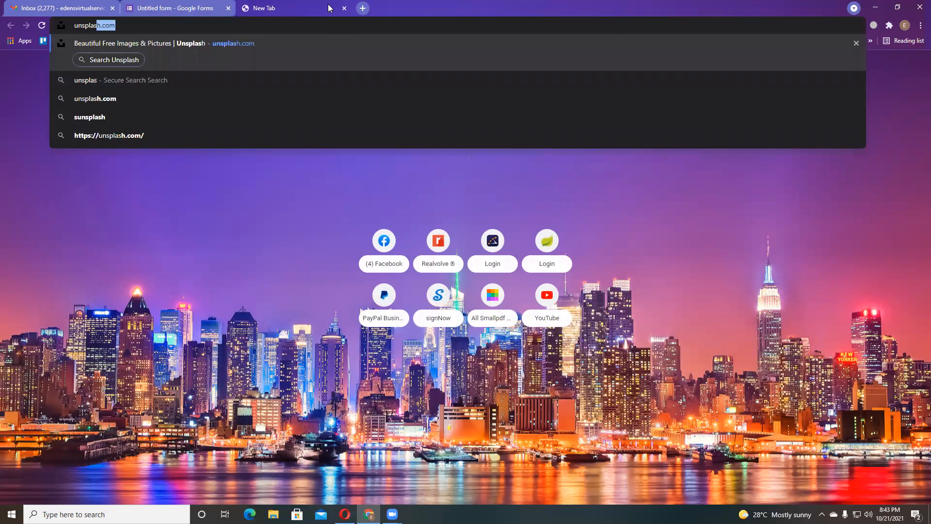
pyautogui.press('Return')
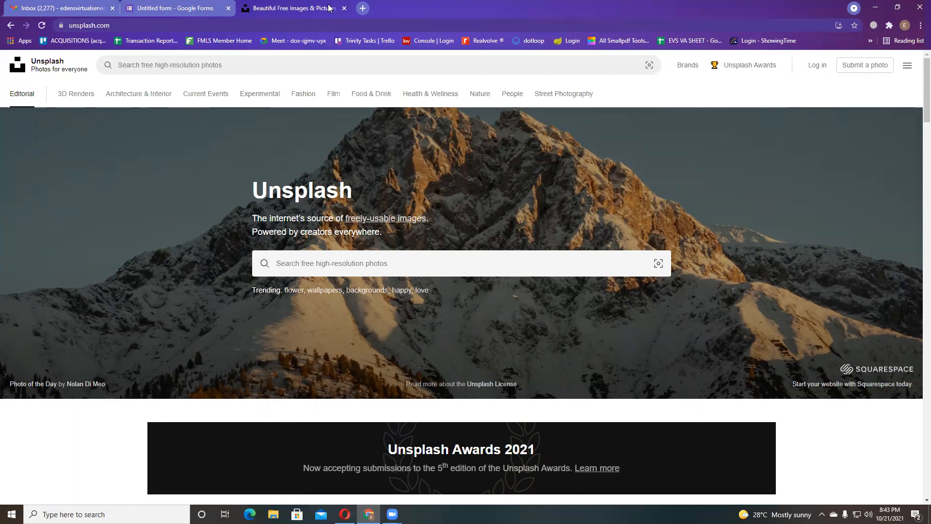
# - Search Unsplash for 'laptop' and scroll through the results to the laptop-on-bed photo
pyautogui.click(350, 266)
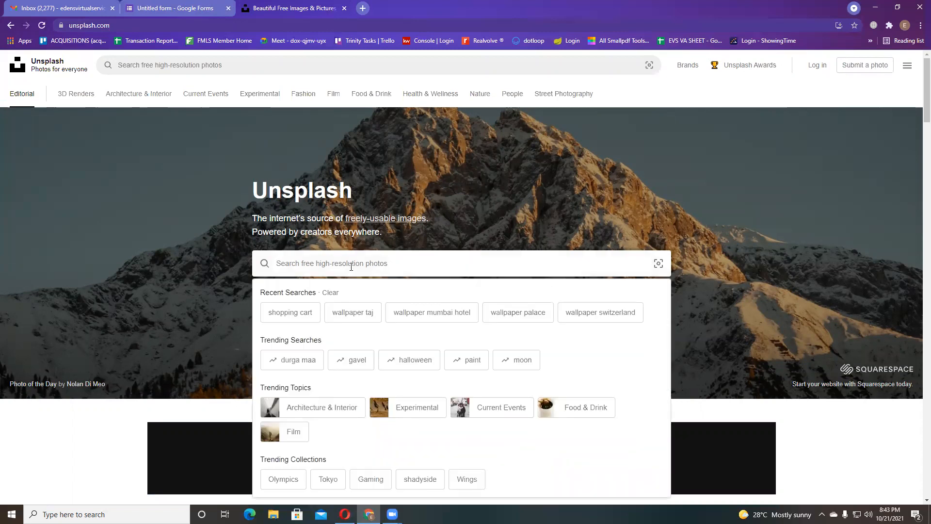
pyautogui.write('of')
pyautogui.press('BackSpace')
pyautogui.press('BackSpace')
pyautogui.write('laptop')
pyautogui.press('Return')
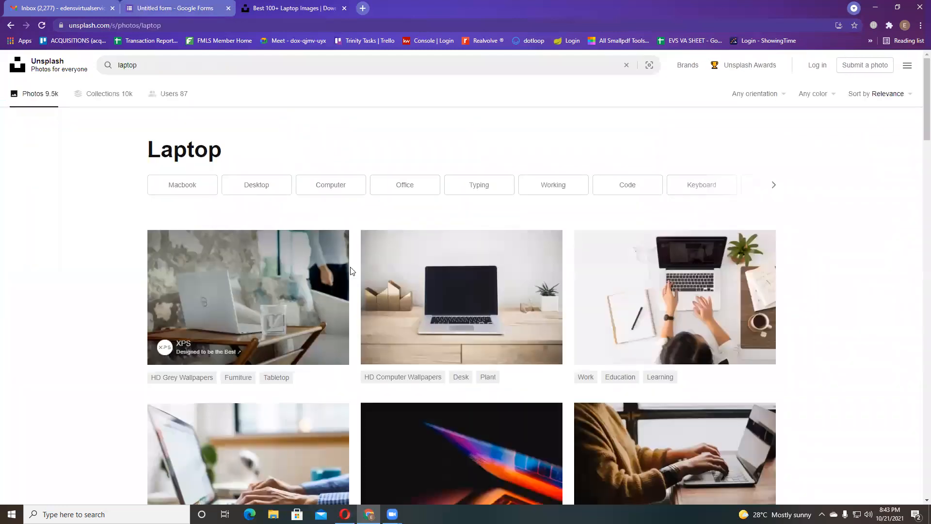
pyautogui.scroll(-4, 819, 356)
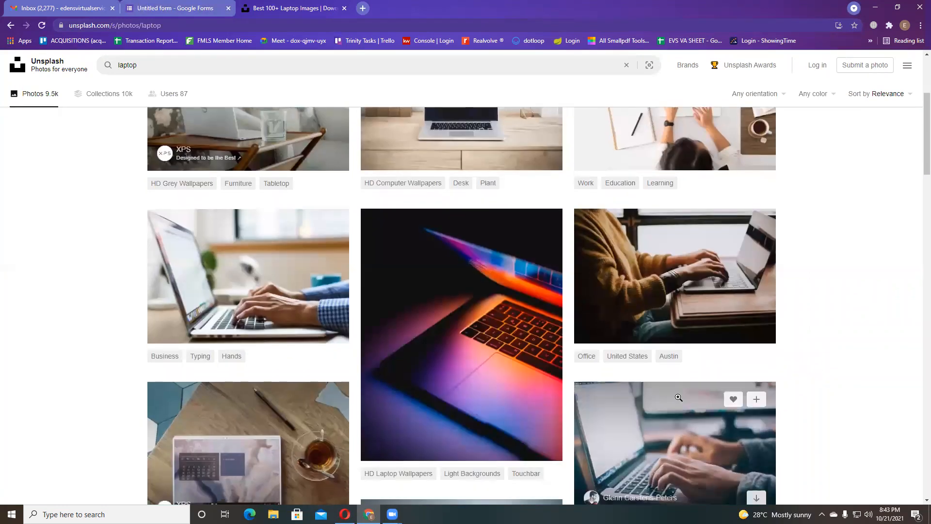
pyautogui.scroll(-8, 678, 397)
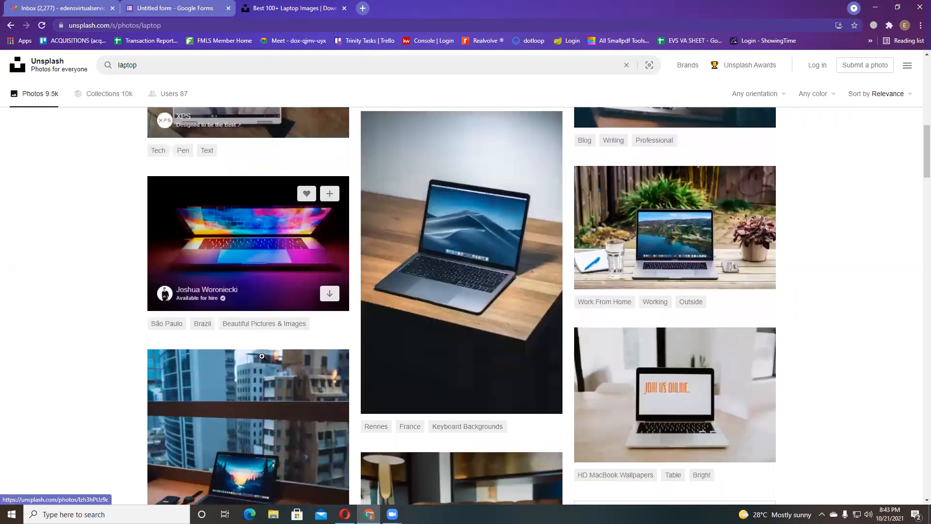
pyautogui.scroll(-4, 691, 385)
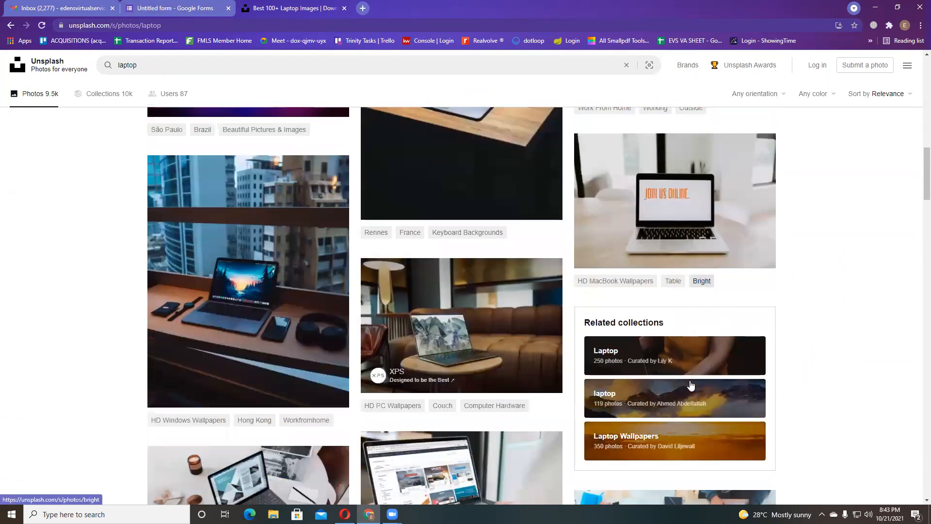
pyautogui.scroll(-5, 690, 383)
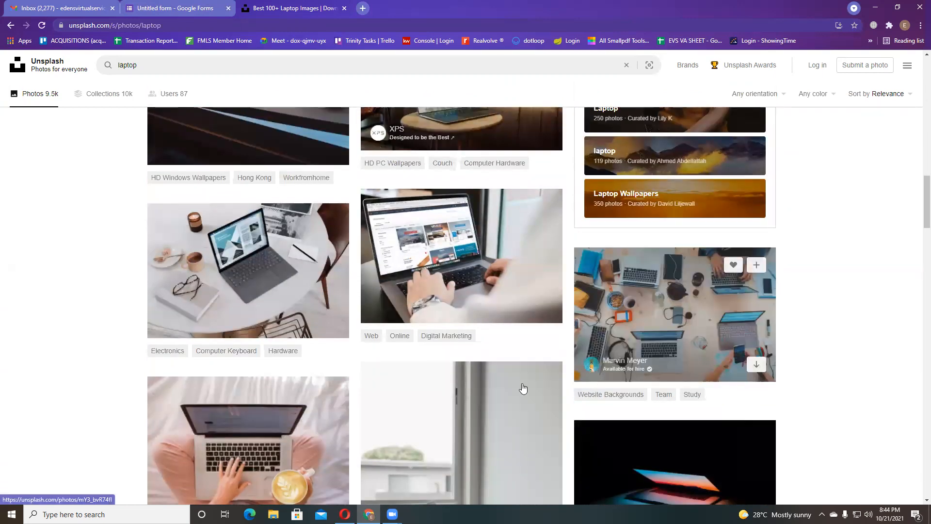
pyautogui.scroll(-4, 523, 388)
pyautogui.scroll(-6, 362, 367)
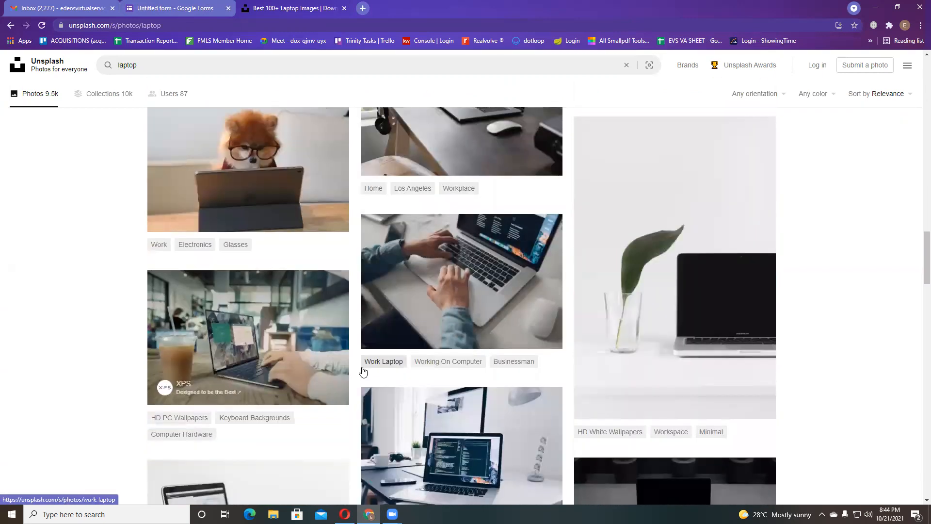
pyautogui.scroll(-8, 362, 372)
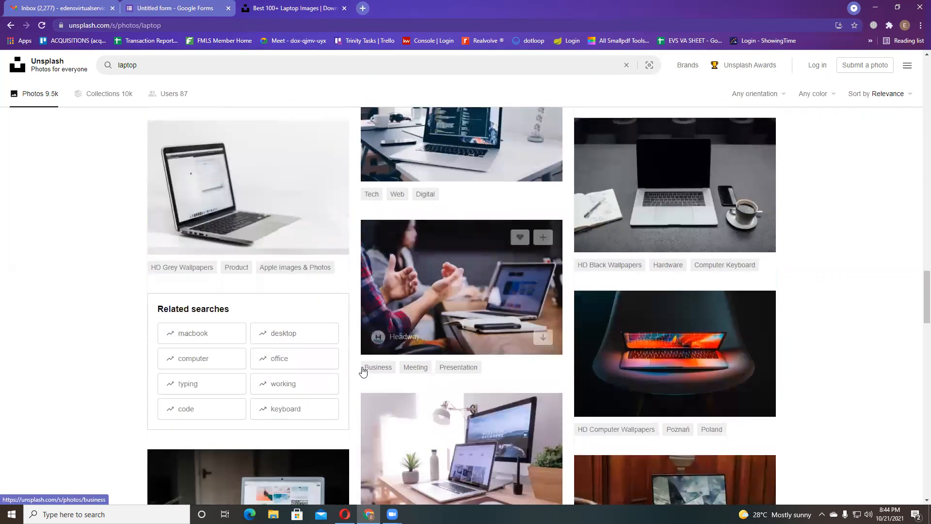
pyautogui.scroll(-6, 362, 367)
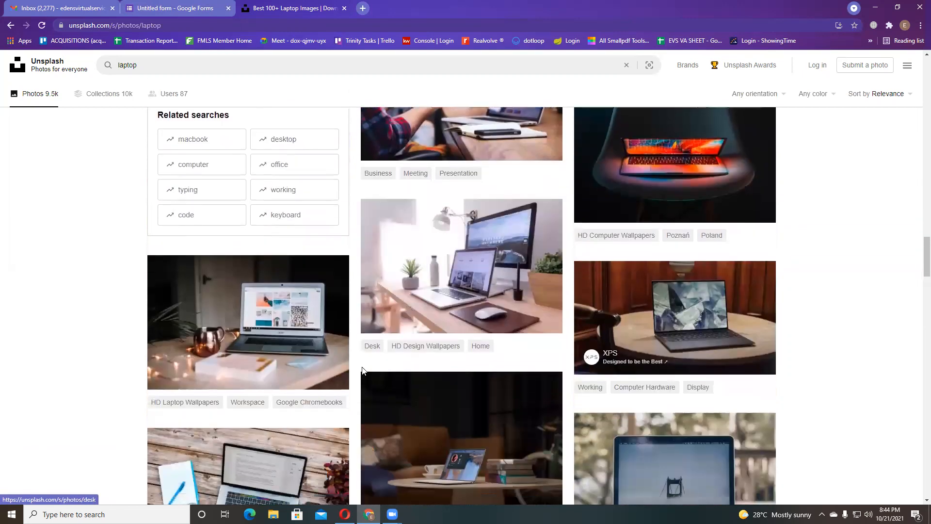
pyautogui.scroll(-5, 361, 367)
pyautogui.scroll(3, 361, 367)
pyautogui.scroll(-4, 461, 366)
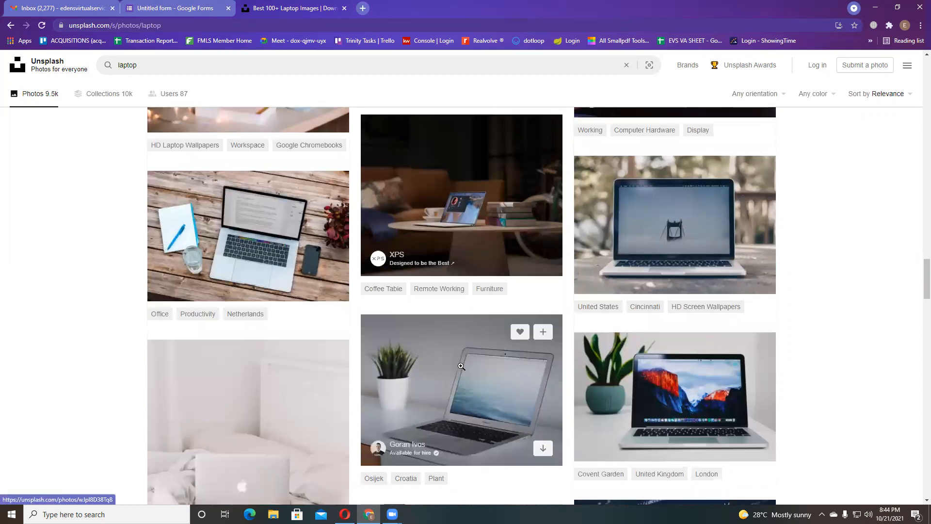
pyautogui.scroll(-1, 461, 366)
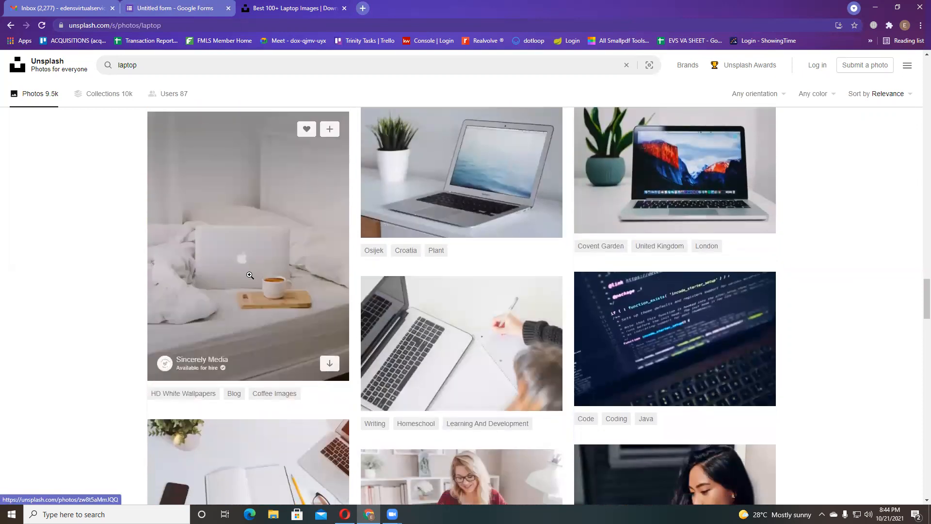
# - Download the laptop-and-coffee-on-bed photo and return to the form's header image picker
pyautogui.click(250, 275)
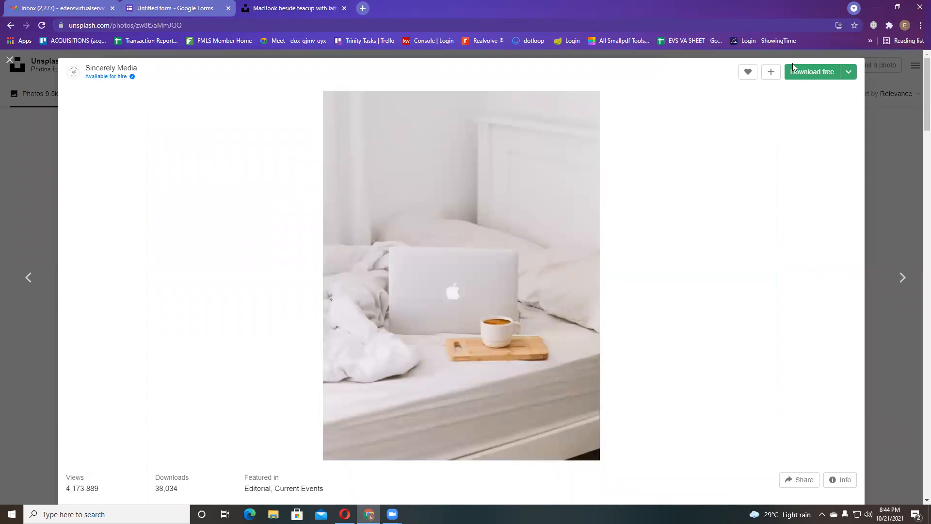
pyautogui.click(834, 73)
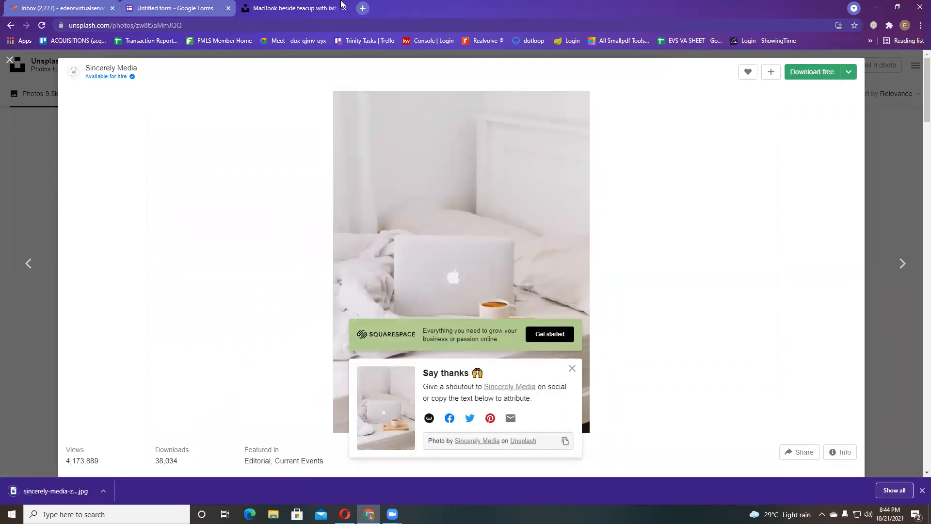
pyautogui.click(186, 5)
pyautogui.click(840, 170)
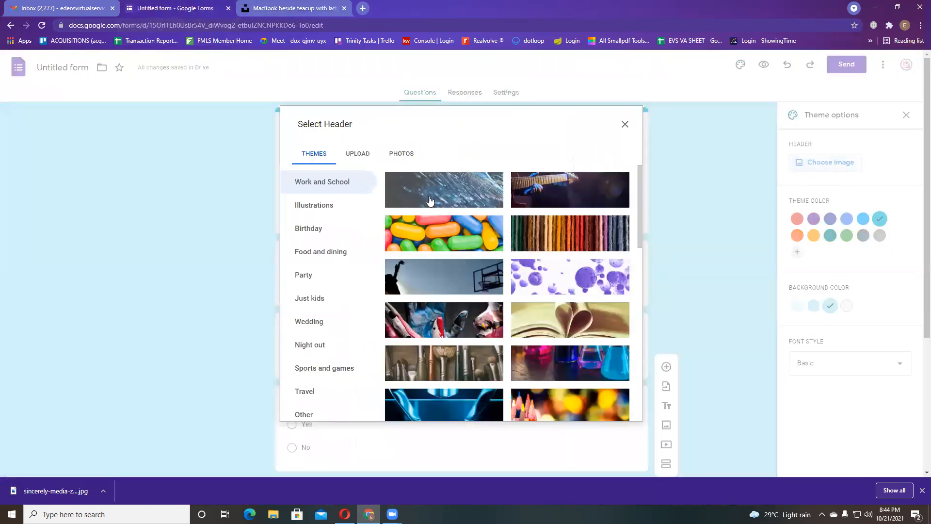
# - From the Select Header dialog's Upload tab, open the computer's file picker via Browse
pyautogui.click(350, 154)
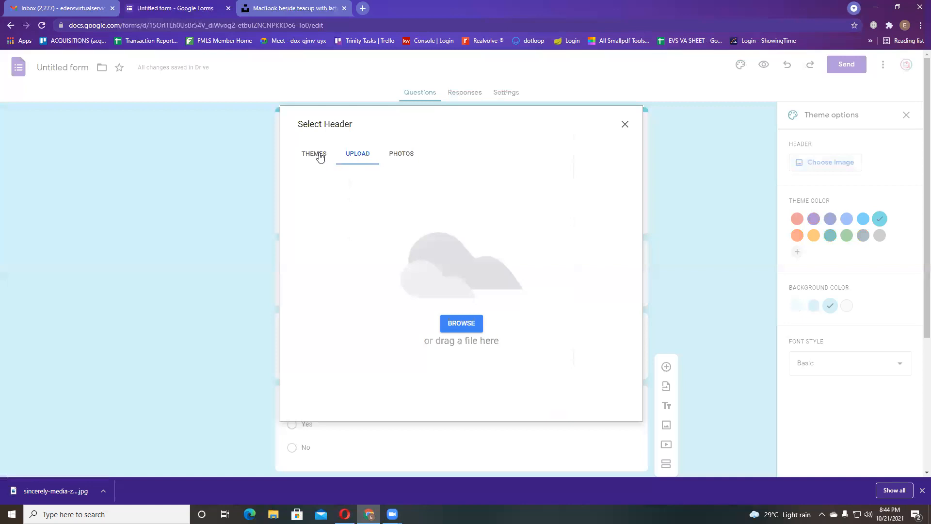
pyautogui.click(320, 156)
pyautogui.scroll(-3, 516, 346)
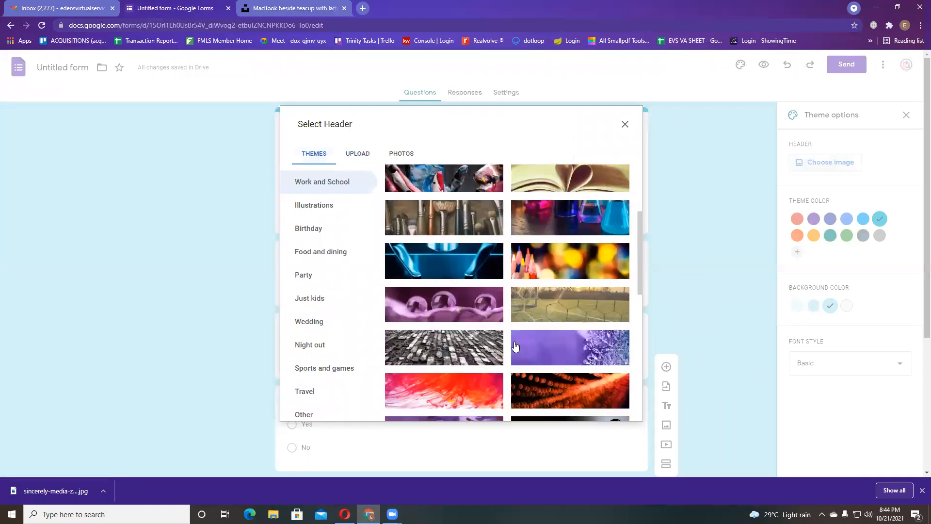
pyautogui.scroll(3, 515, 346)
pyautogui.scroll(-1, 349, 301)
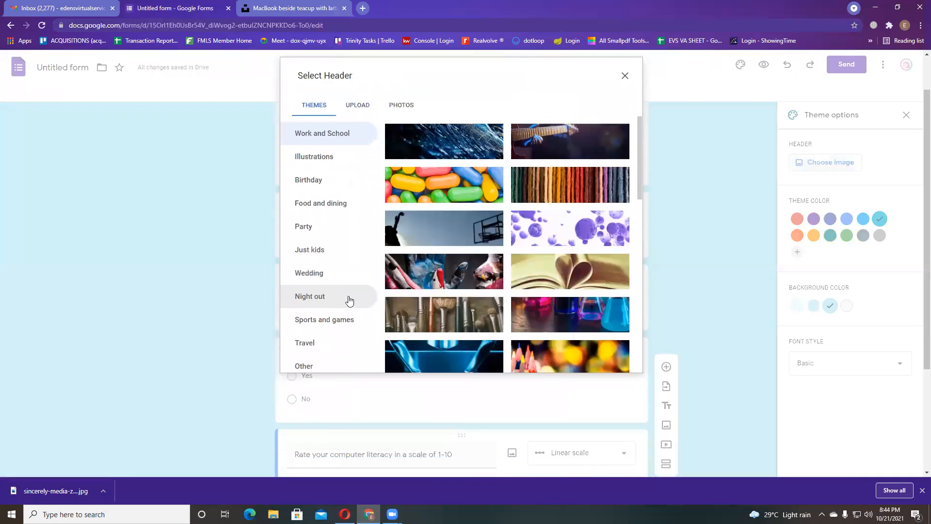
pyautogui.scroll(1, 550, 320)
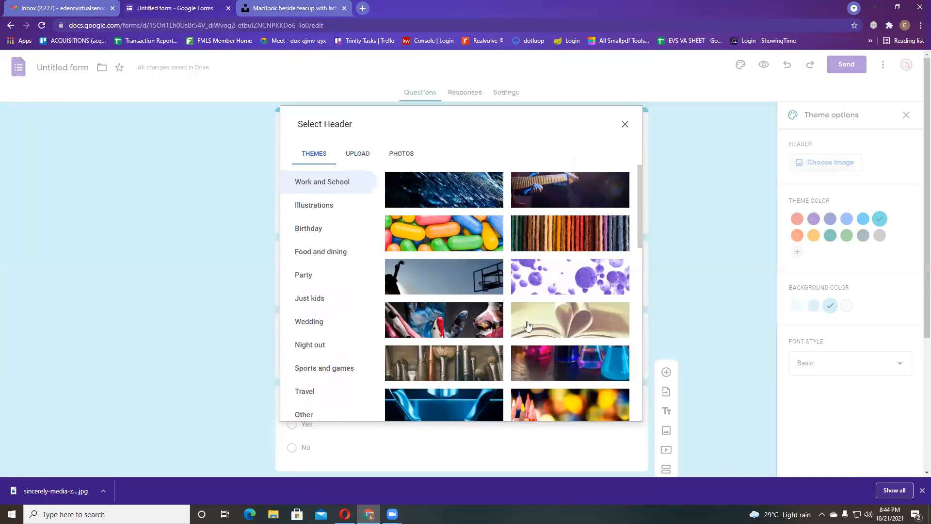
pyautogui.click(357, 154)
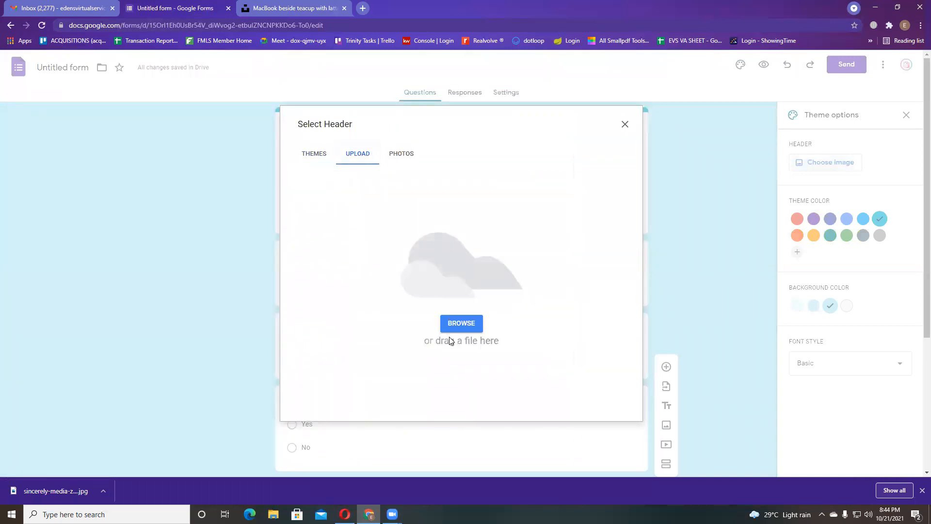
pyautogui.click(457, 323)
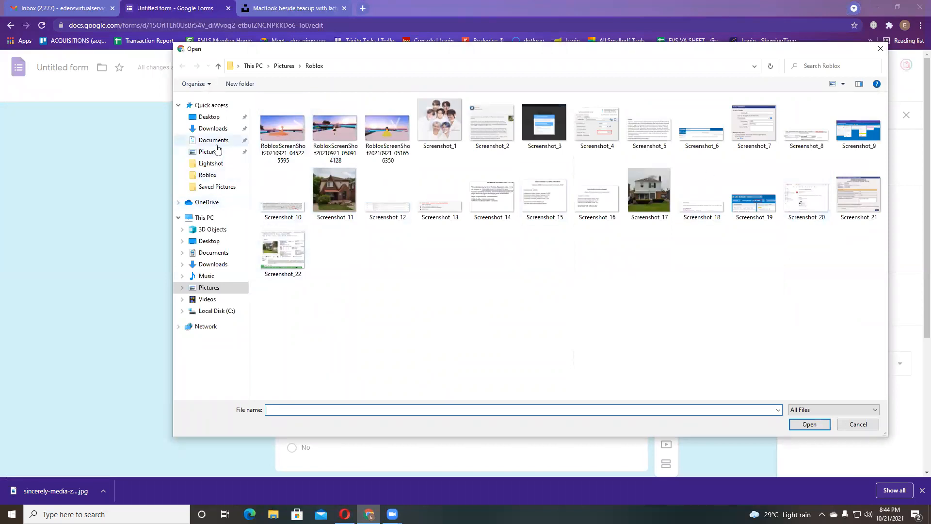
# - Upload the downloaded teacup photo from the Downloads folder as the header
pyautogui.click(217, 133)
pyautogui.click(270, 133)
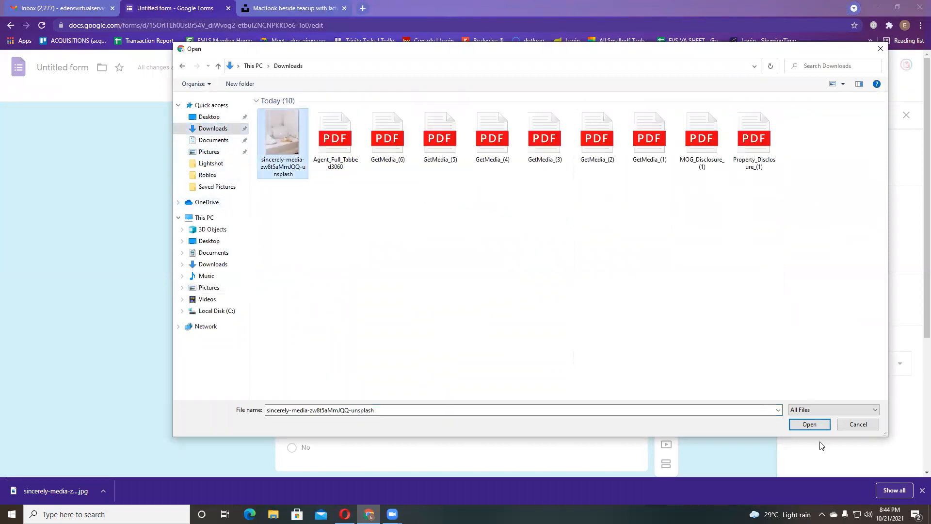
pyautogui.click(810, 425)
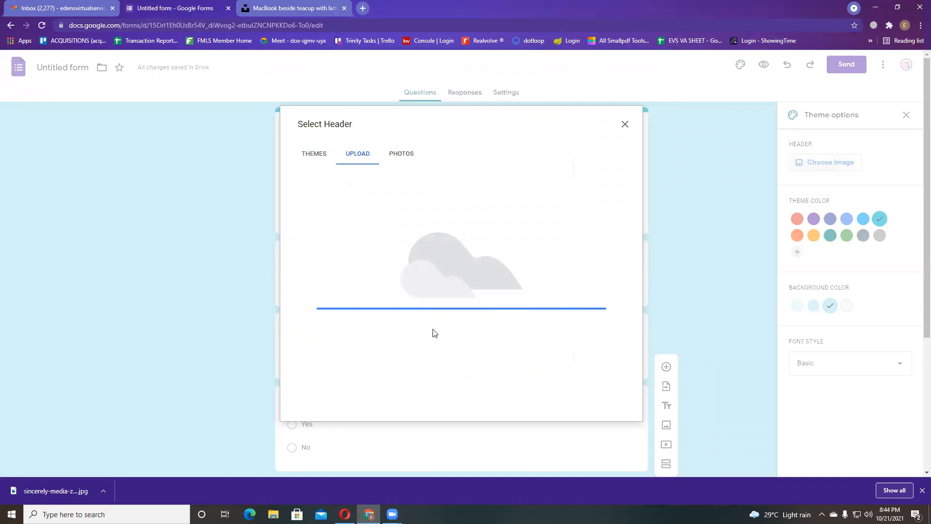
# - Try repositioning the crop area over the teacup, then clear the uploaded photo
pyautogui.moveTo(429, 280); pyautogui.dragTo(444, 296)
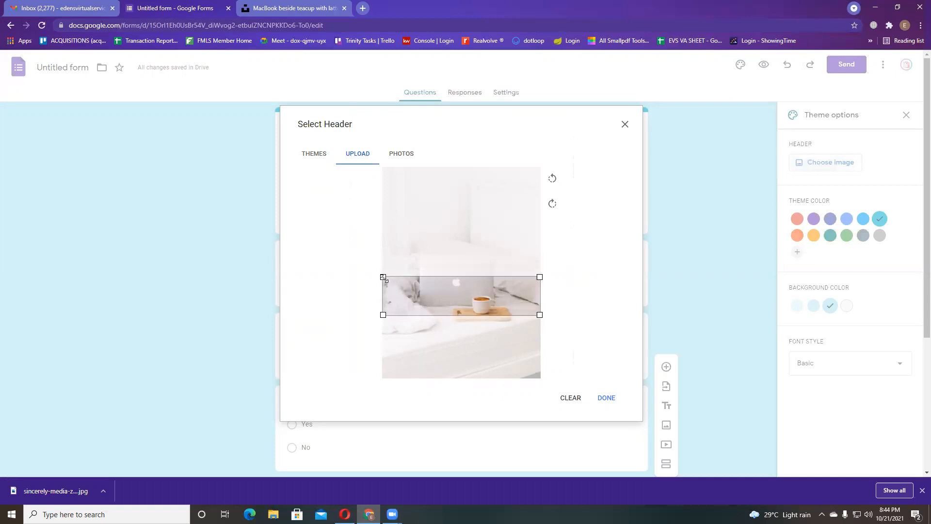
pyautogui.moveTo(383, 277); pyautogui.dragTo(381, 256)
pyautogui.click(582, 377)
pyautogui.moveTo(456, 297); pyautogui.dragTo(500, 280)
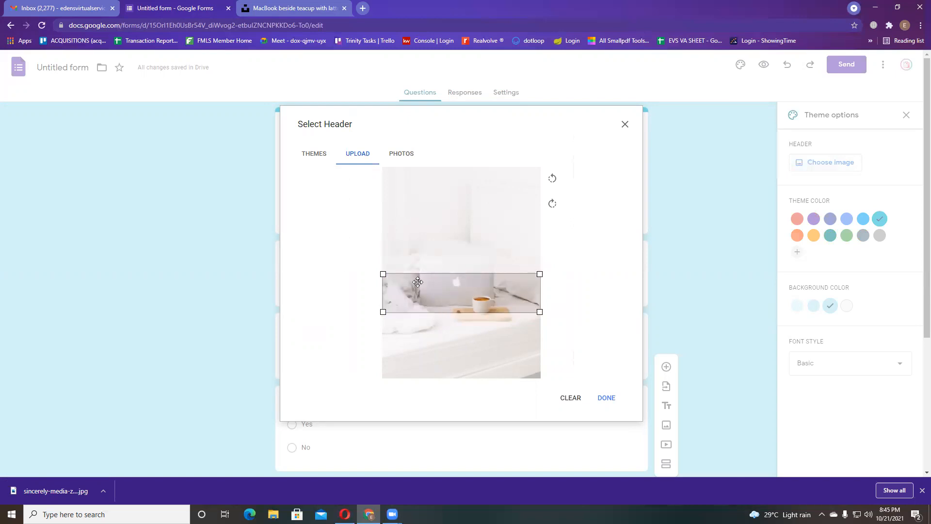
pyautogui.moveTo(437, 287); pyautogui.dragTo(436, 289)
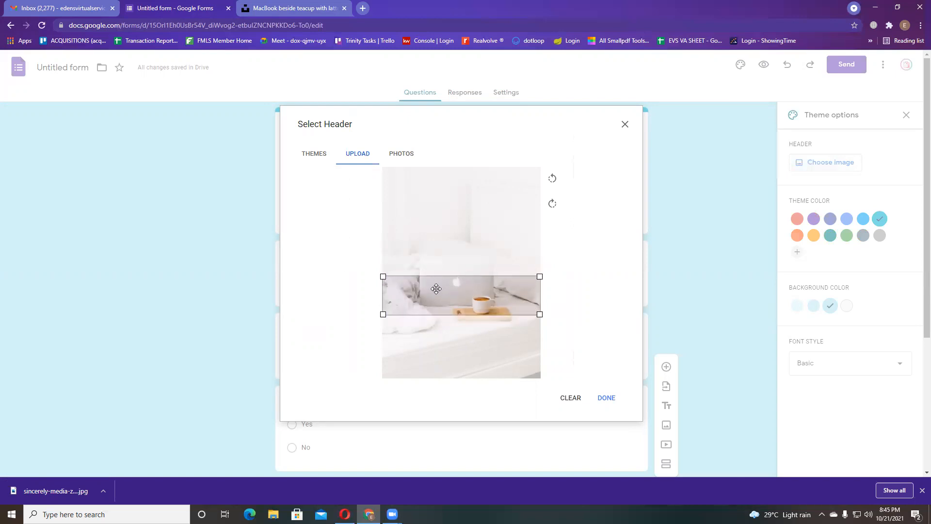
pyautogui.click(556, 395)
# - Browse the theme header image categories, including Other
pyautogui.click(314, 154)
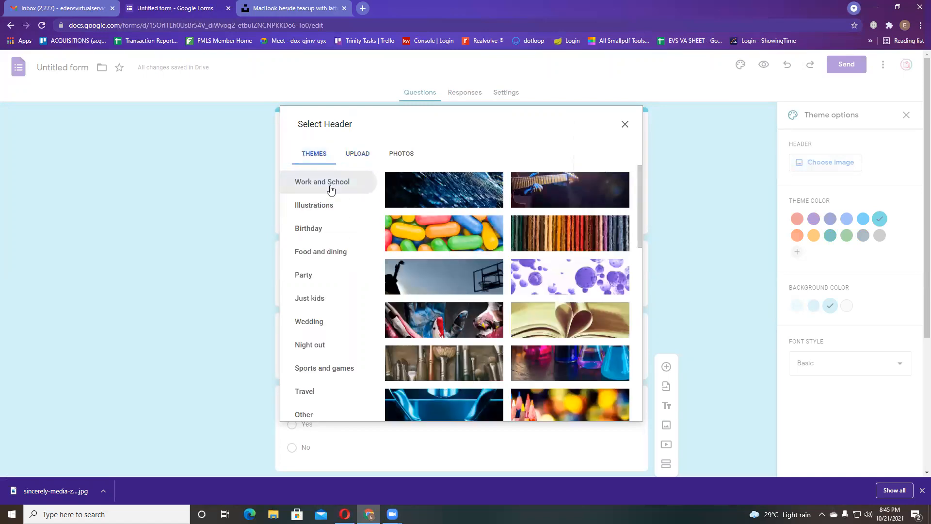
pyautogui.scroll(-1, 590, 301)
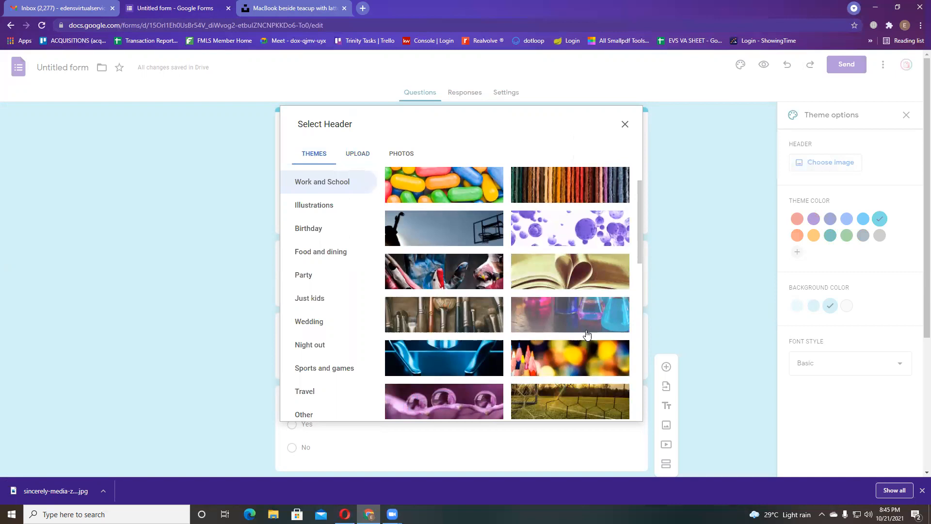
pyautogui.scroll(-4, 527, 324)
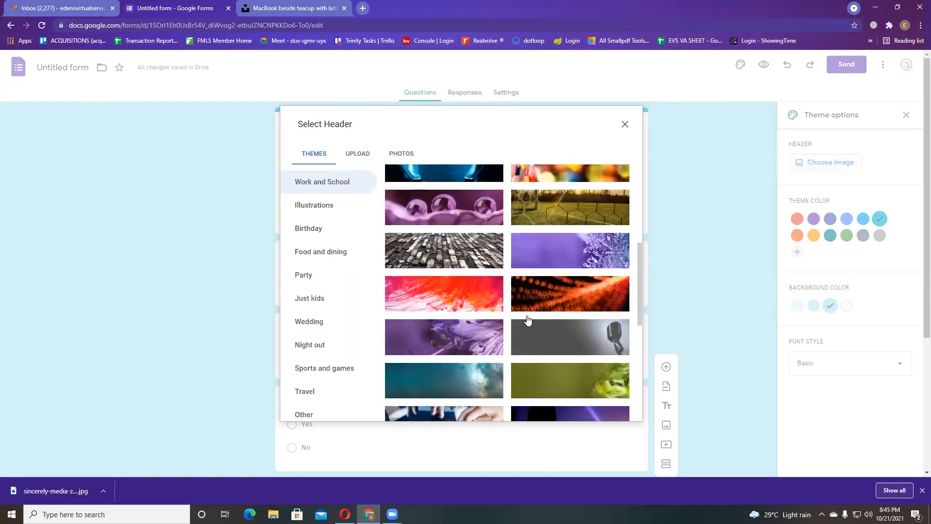
pyautogui.scroll(-4, 527, 320)
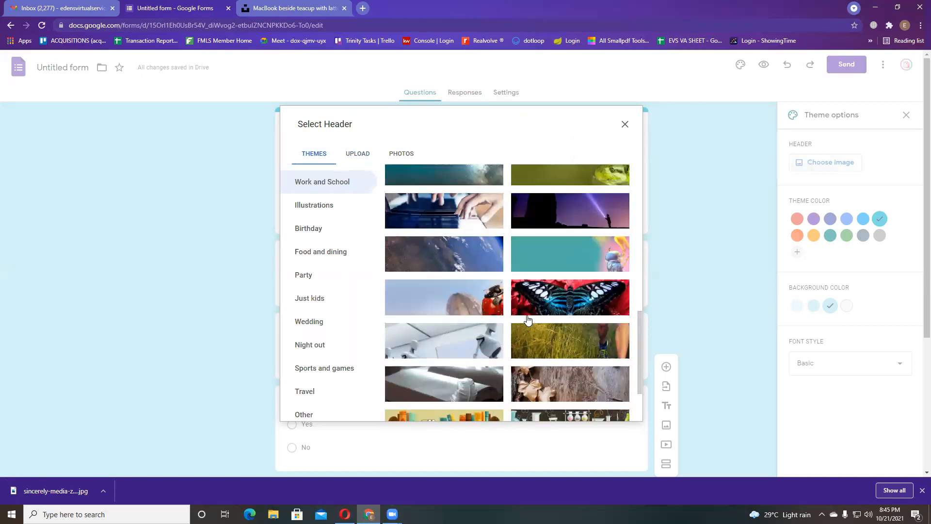
pyautogui.scroll(-2, 590, 335)
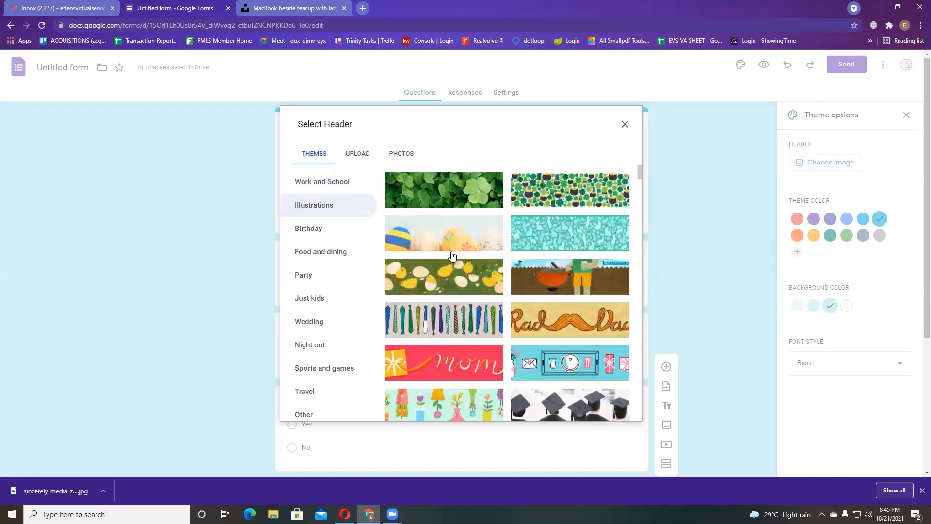
pyautogui.scroll(-2, 562, 360)
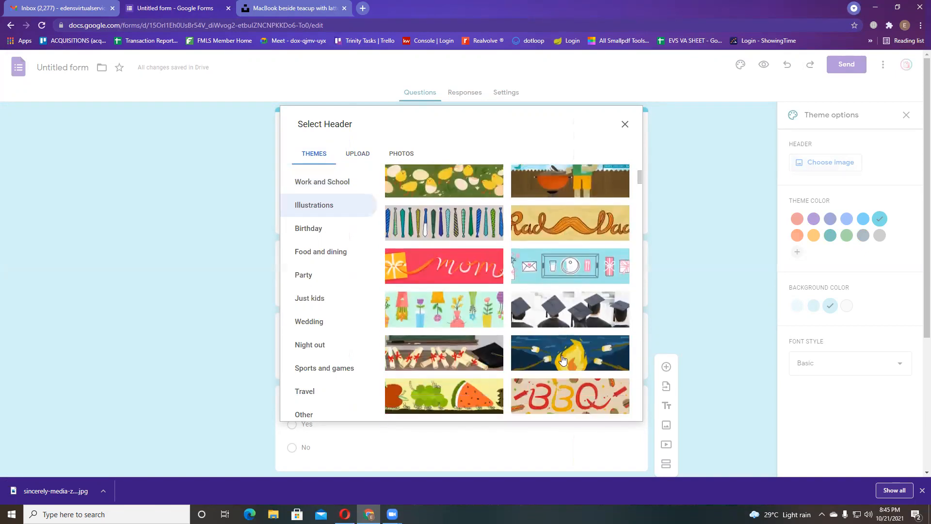
pyautogui.scroll(-2, 563, 360)
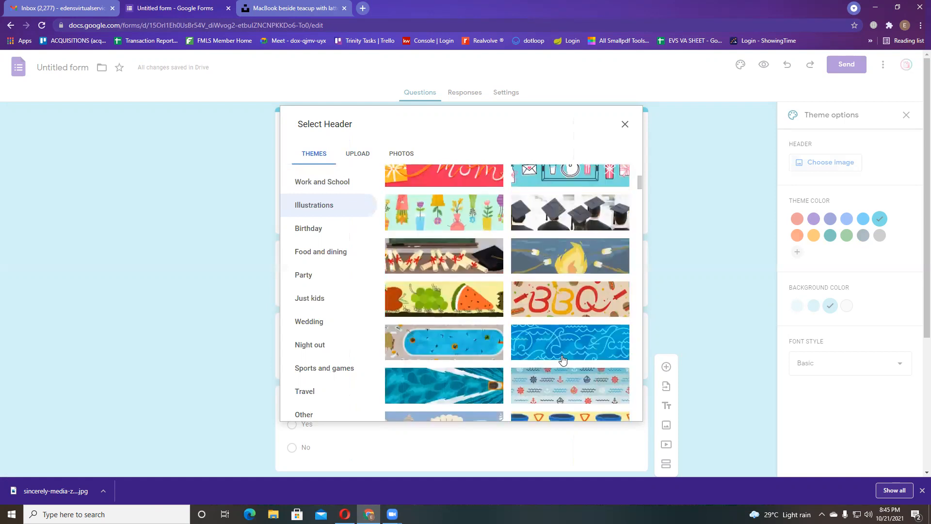
pyautogui.scroll(-3, 562, 360)
pyautogui.scroll(-3, 562, 360)
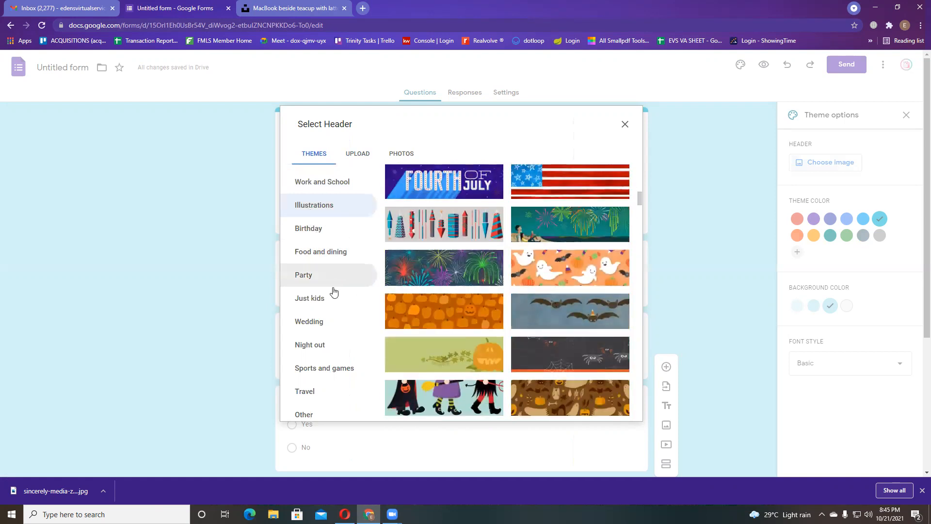
pyautogui.scroll(-1, 331, 294)
pyautogui.click(307, 366)
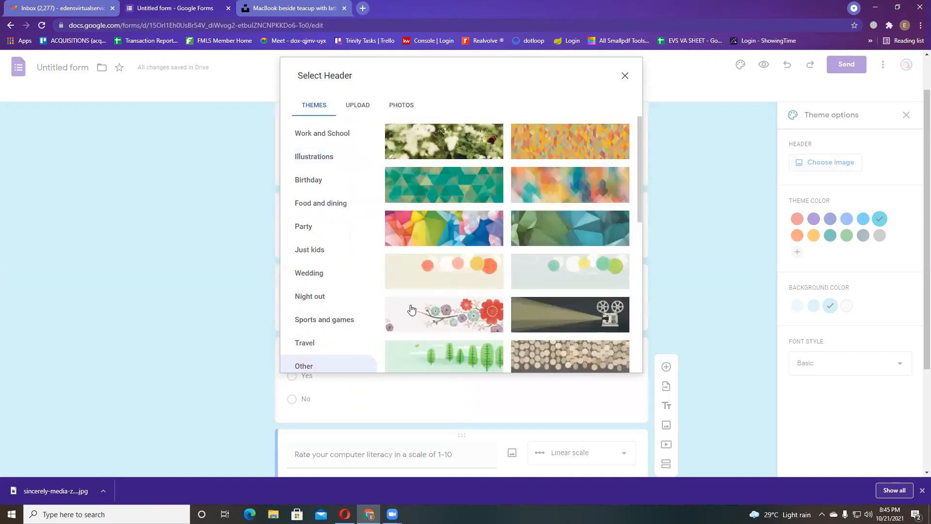
pyautogui.scroll(-8, 578, 254)
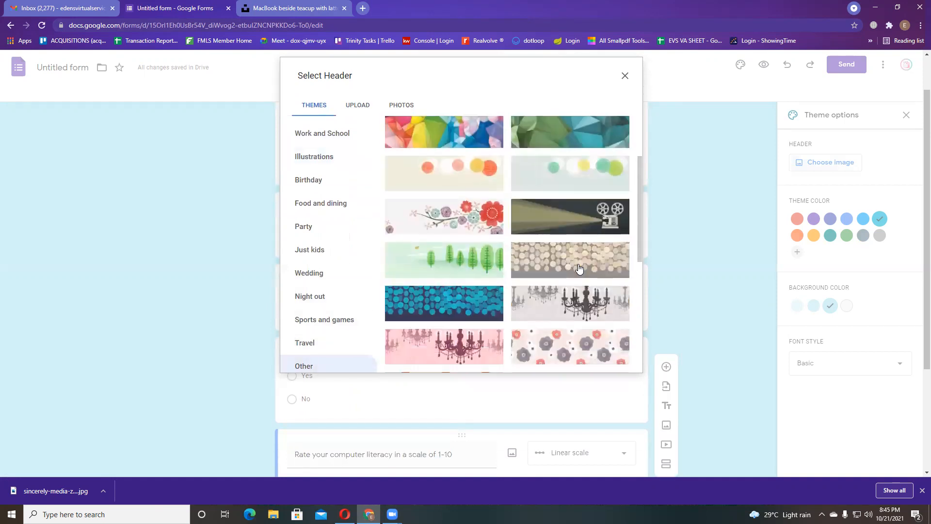
pyautogui.scroll(-3, 364, 225)
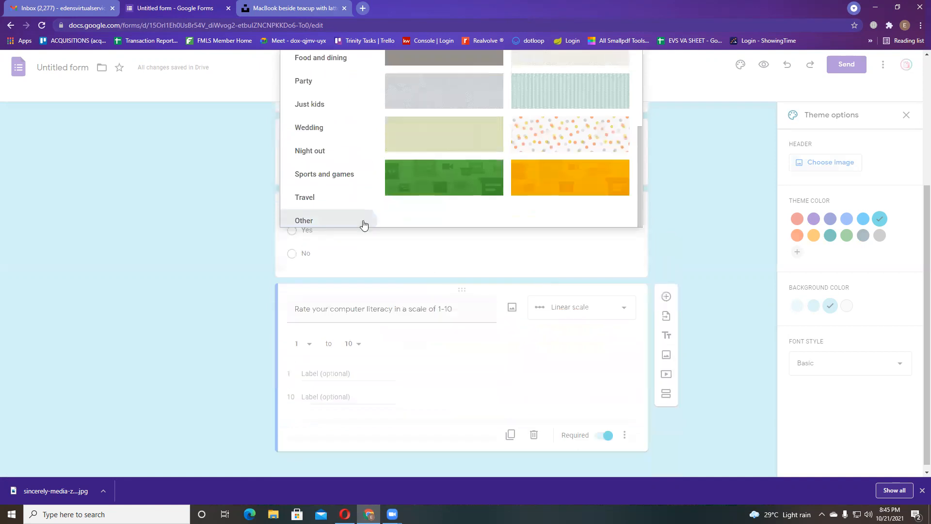
pyautogui.scroll(4, 334, 264)
# - Insert the notebook-and-coffee header image from the Work and School category
pyautogui.click(312, 183)
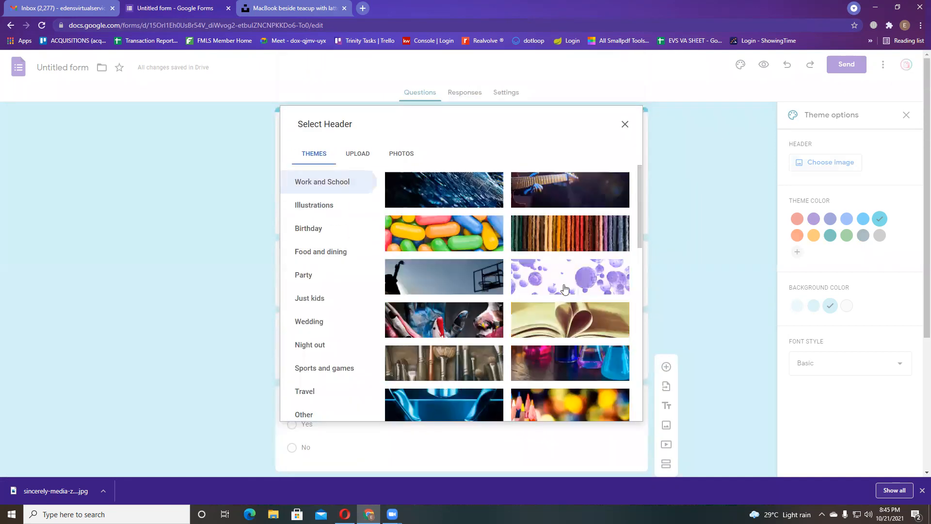
pyautogui.scroll(-10, 560, 309)
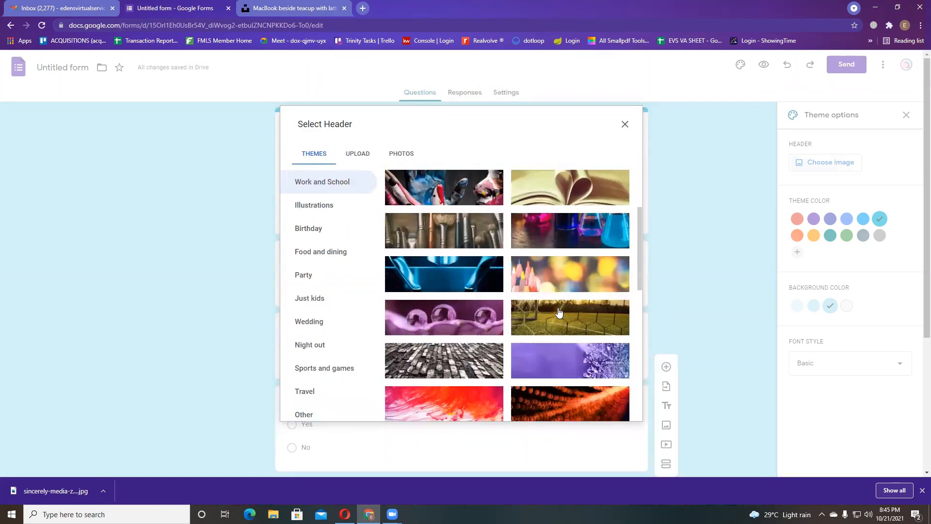
pyautogui.scroll(-4, 559, 312)
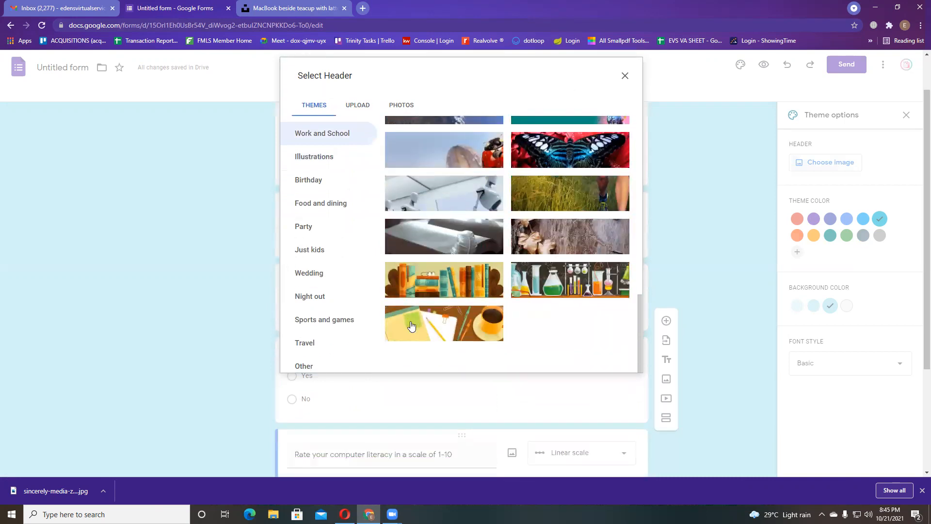
pyautogui.click(434, 280)
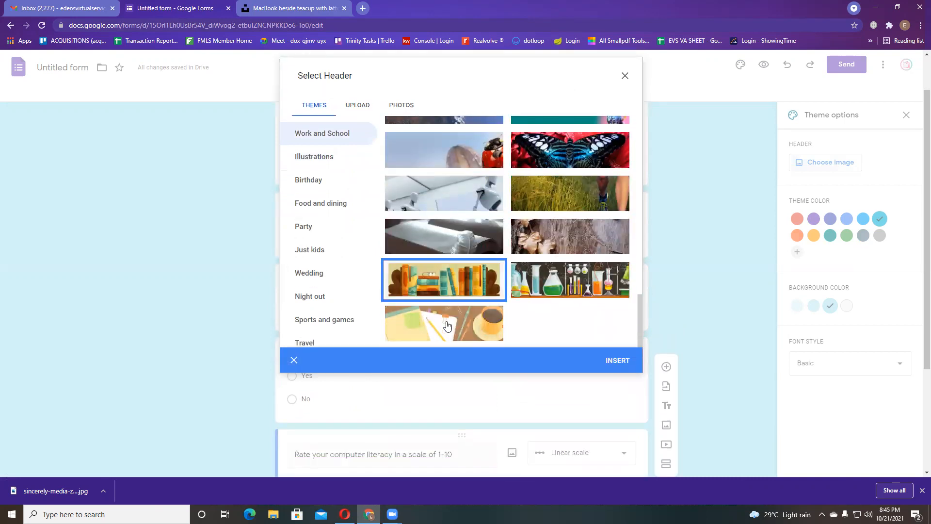
pyautogui.click(447, 326)
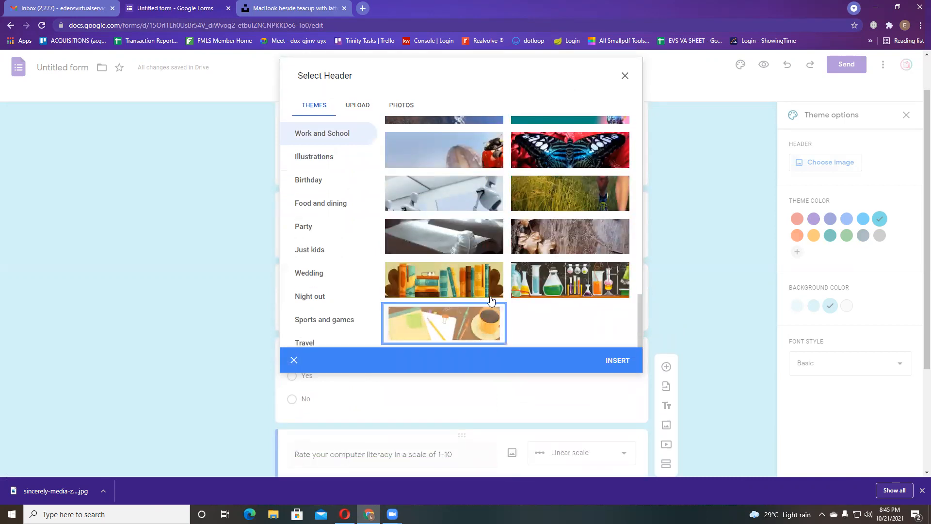
pyautogui.click(624, 361)
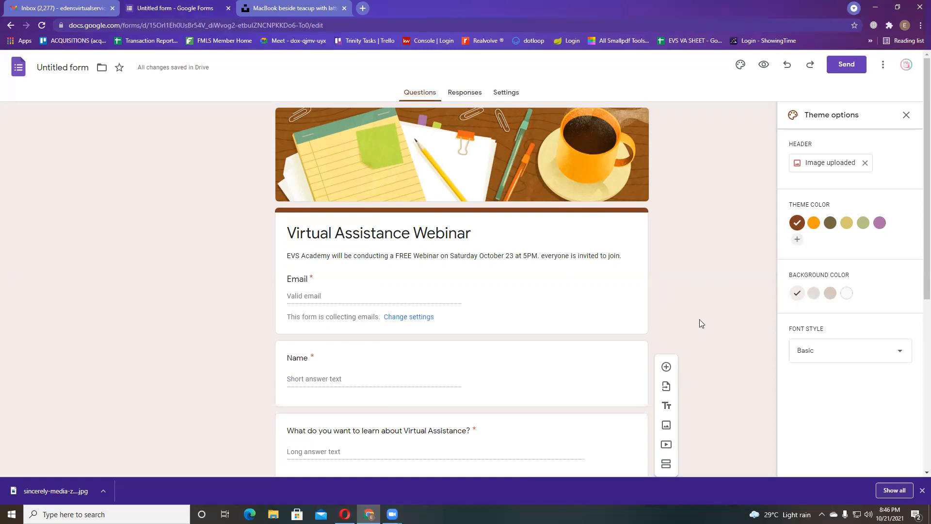
# - Choose the brown theme colour swatch, trying then cancelling a custom blue shade
pyautogui.click(830, 224)
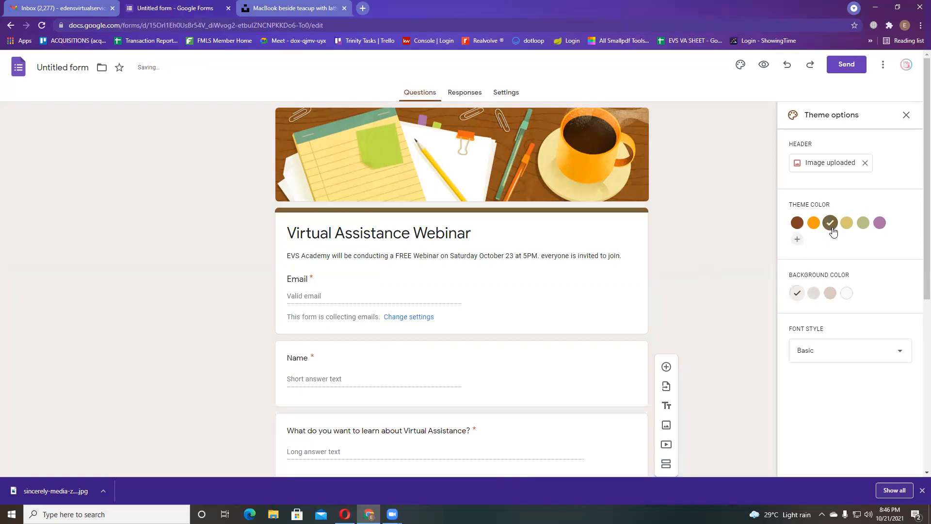
pyautogui.click(796, 223)
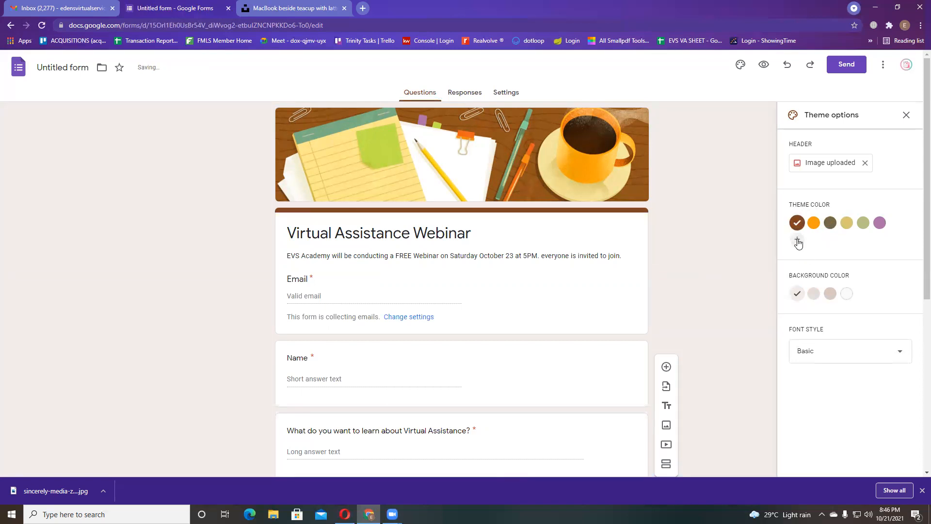
pyautogui.click(797, 239)
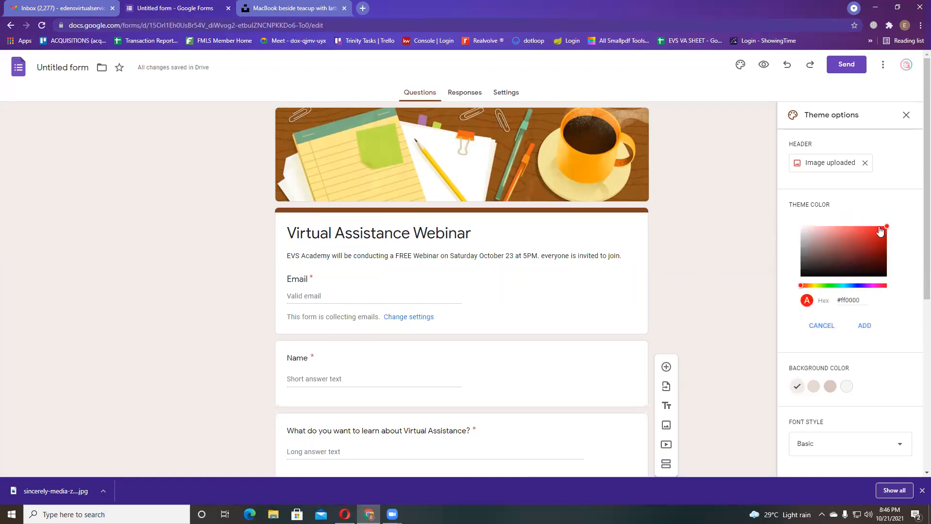
pyautogui.click(819, 325)
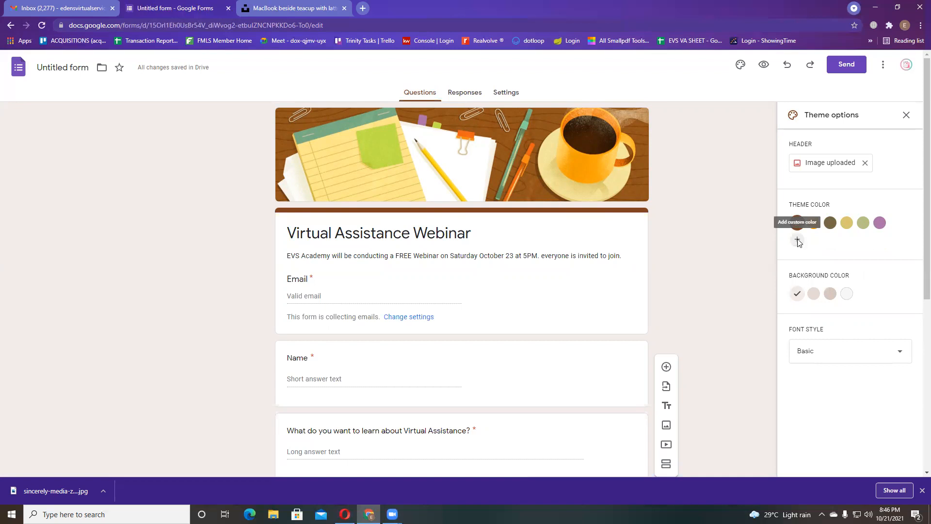
pyautogui.click(797, 240)
pyautogui.click(857, 286)
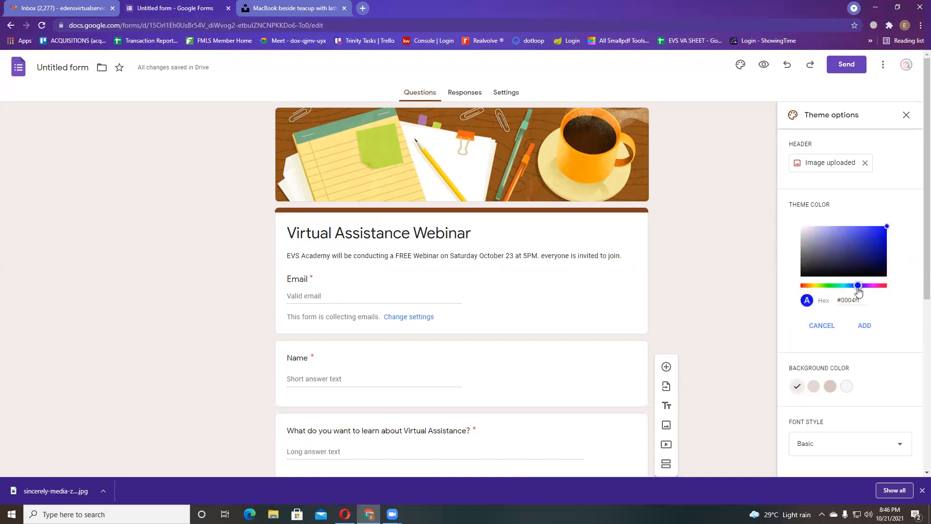
pyautogui.click(860, 241)
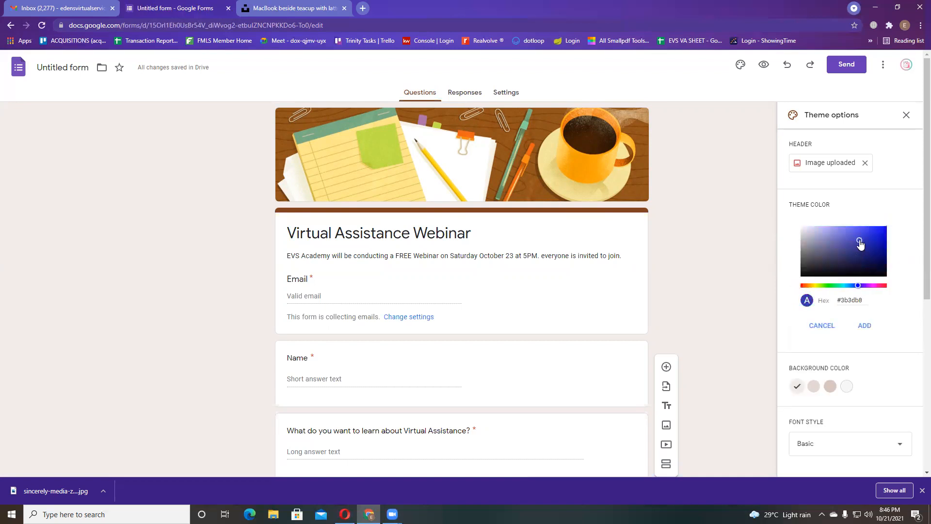
pyautogui.click(821, 326)
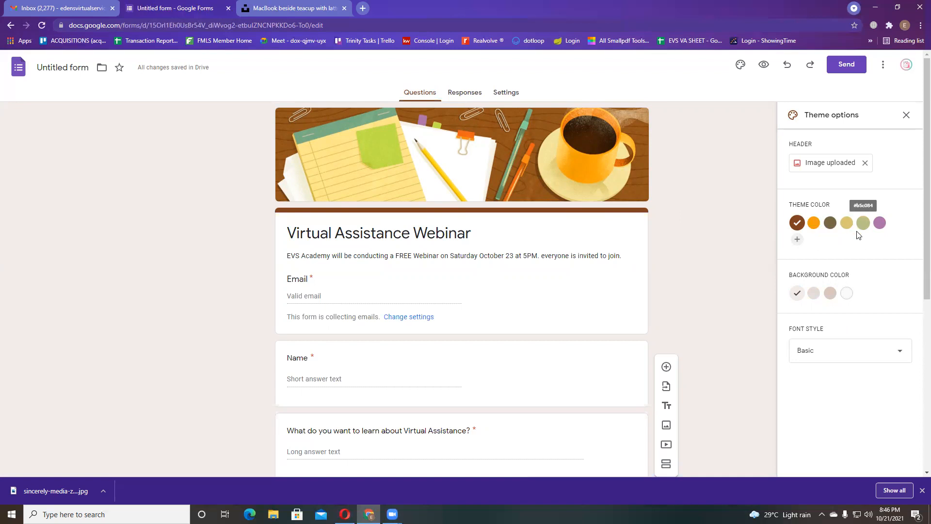
# - Compare background shades and the orange, tan, green, purple and olive theme colours
pyautogui.click(830, 296)
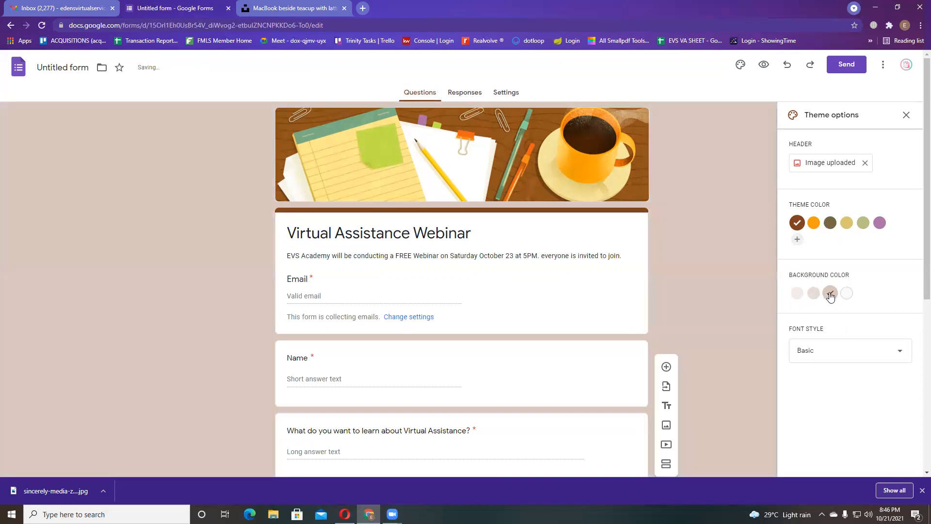
pyautogui.click(814, 295)
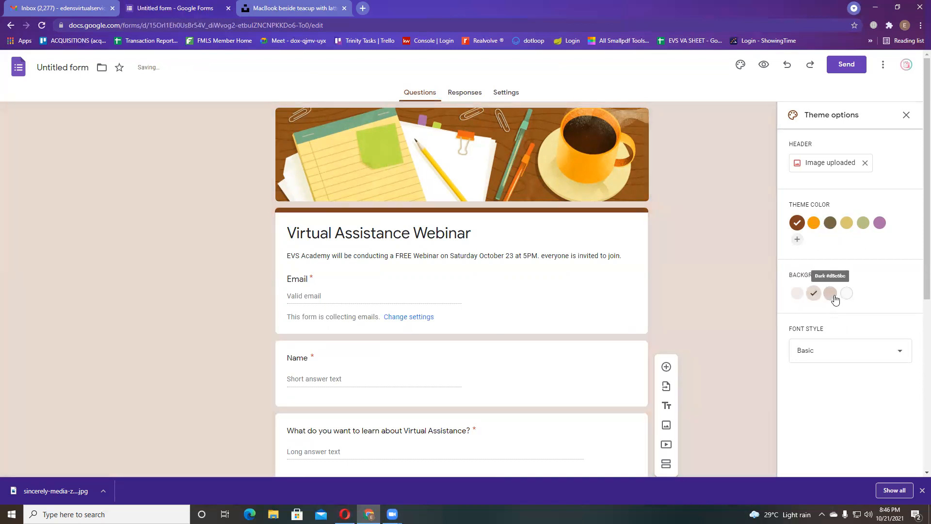
pyautogui.click(830, 294)
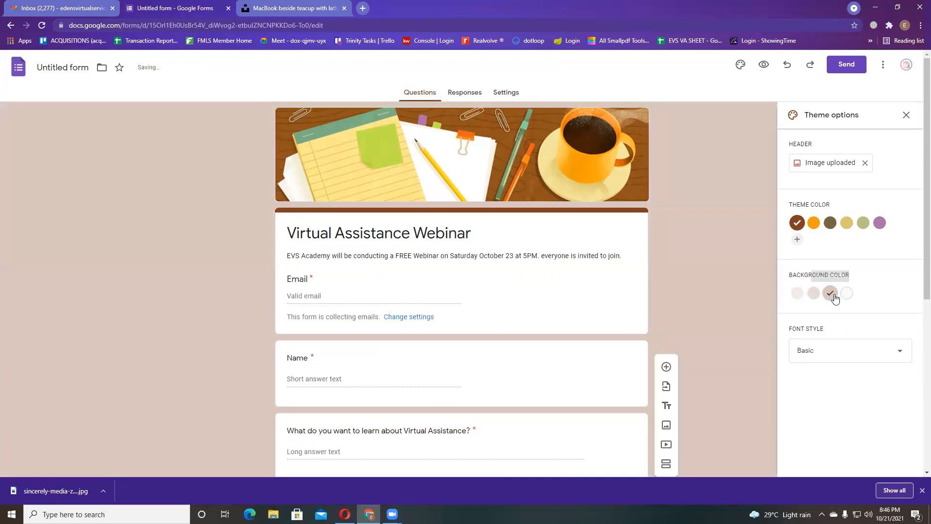
pyautogui.click(813, 223)
pyautogui.click(847, 223)
pyautogui.click(866, 224)
pyautogui.click(879, 223)
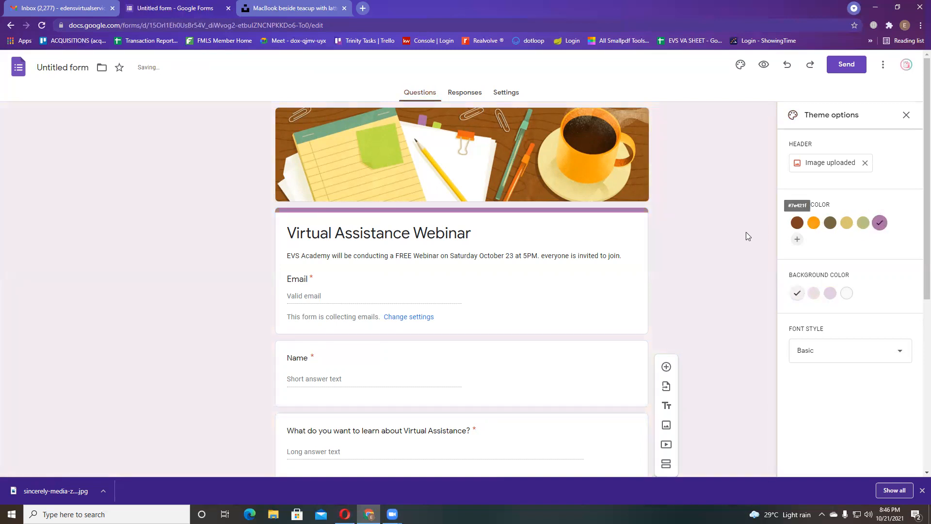
pyautogui.click(797, 223)
pyautogui.click(814, 223)
pyautogui.click(825, 223)
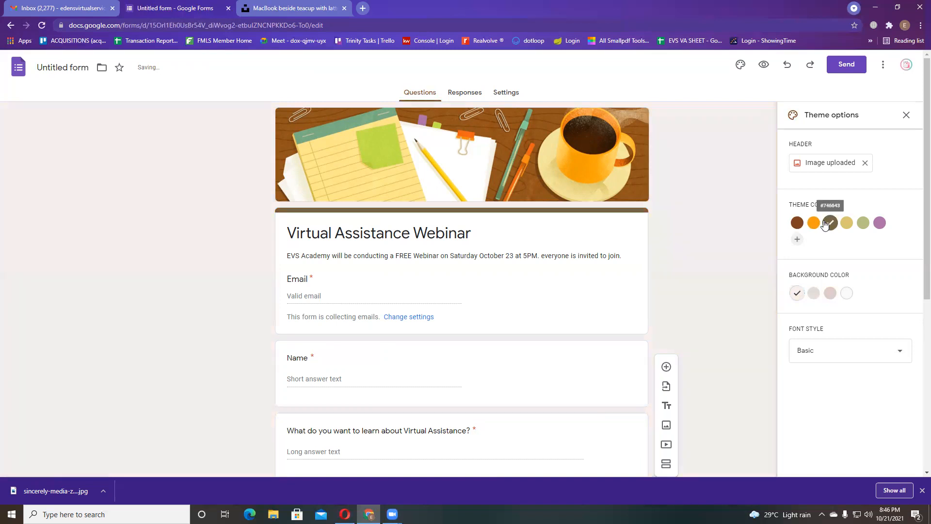
# - Experiment with a custom theme colour, then discard it without adding it
pyautogui.click(797, 239)
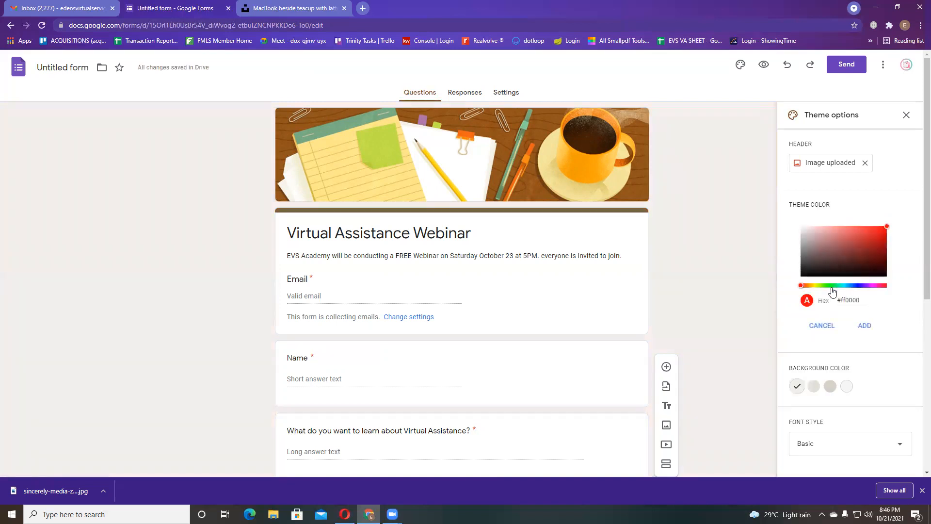
pyautogui.moveTo(819, 286); pyautogui.dragTo(806, 300)
pyautogui.click(830, 240)
pyautogui.moveTo(831, 244); pyautogui.dragTo(800, 236)
pyautogui.moveTo(809, 289)
pyautogui.mouseDown()
pyautogui.moveTo(879, 288)
pyautogui.moveTo(811, 291)
pyautogui.moveTo(806, 303)
pyautogui.mouseUp()
pyautogui.click(810, 237)
pyautogui.moveTo(809, 242); pyautogui.dragTo(843, 226)
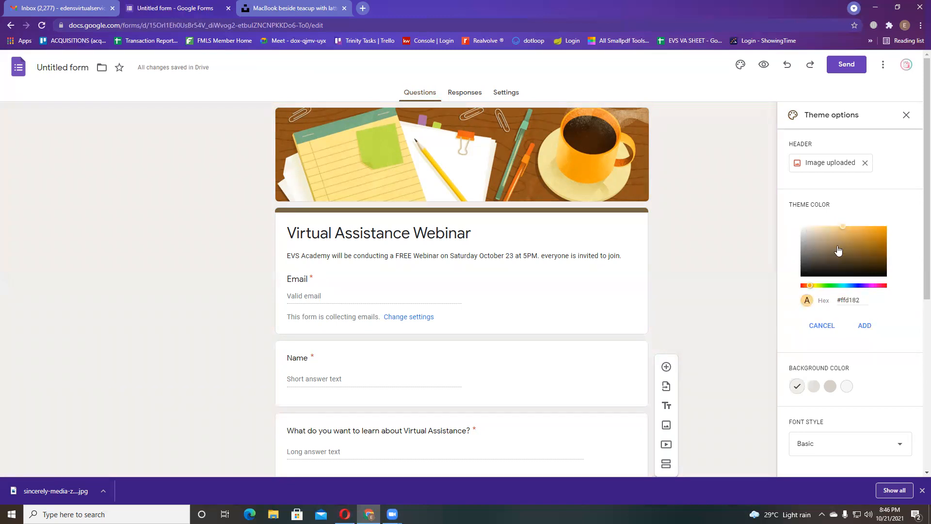
pyautogui.click(819, 324)
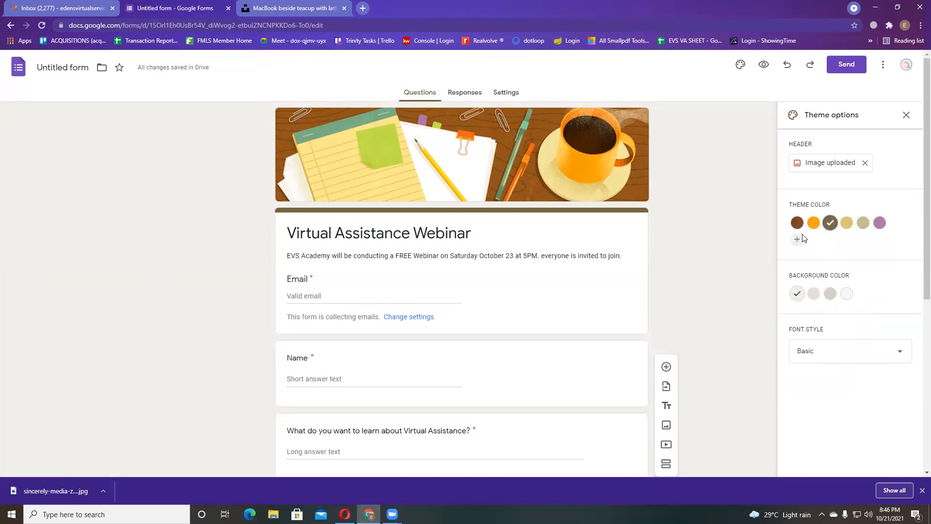
# - Set the theme colour back to brown with the darker third beige background
pyautogui.click(796, 223)
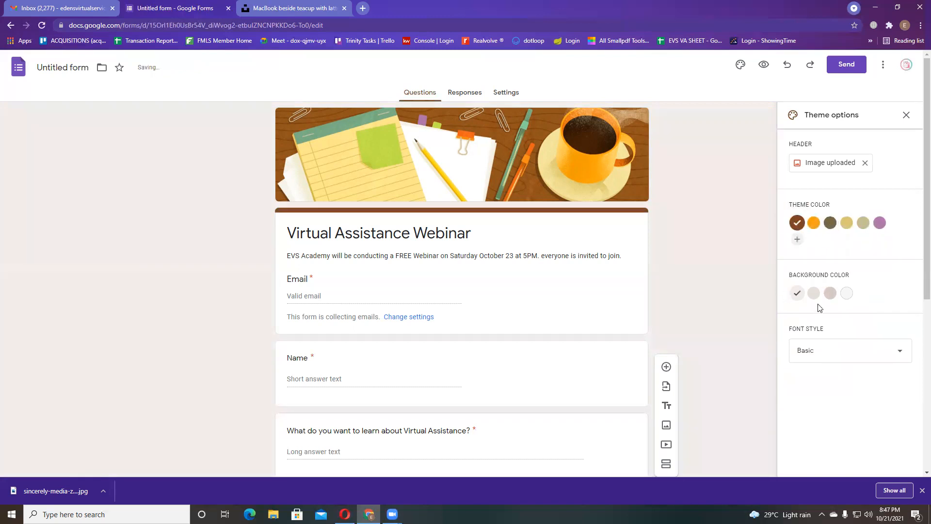
pyautogui.click(830, 293)
pyautogui.scroll(-6, 485, 301)
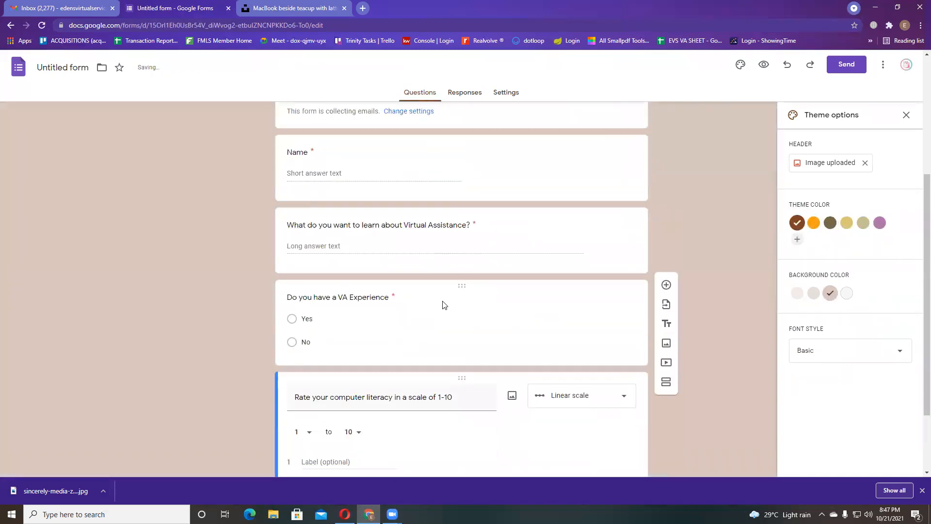
pyautogui.scroll(7, 664, 203)
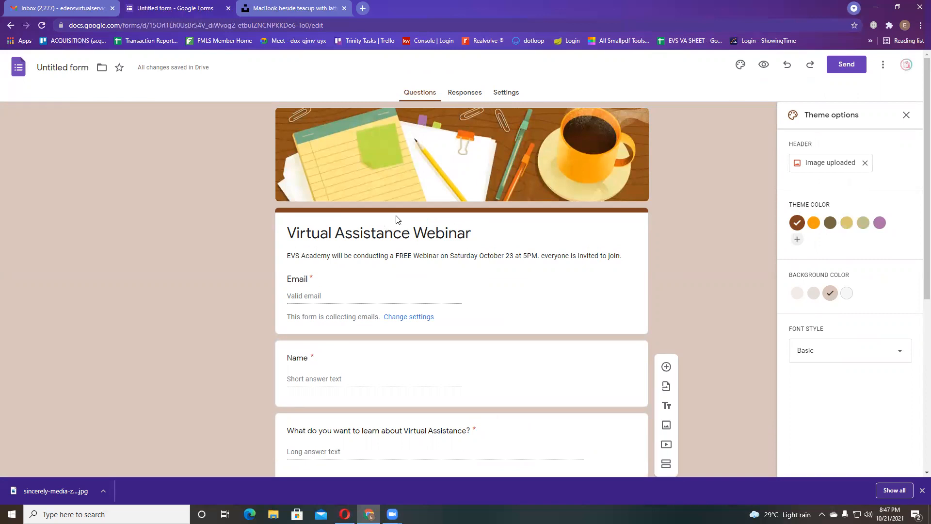
# - Preview the Virtual Assistance Webinar form and scroll through the respondent view
pyautogui.click(765, 68)
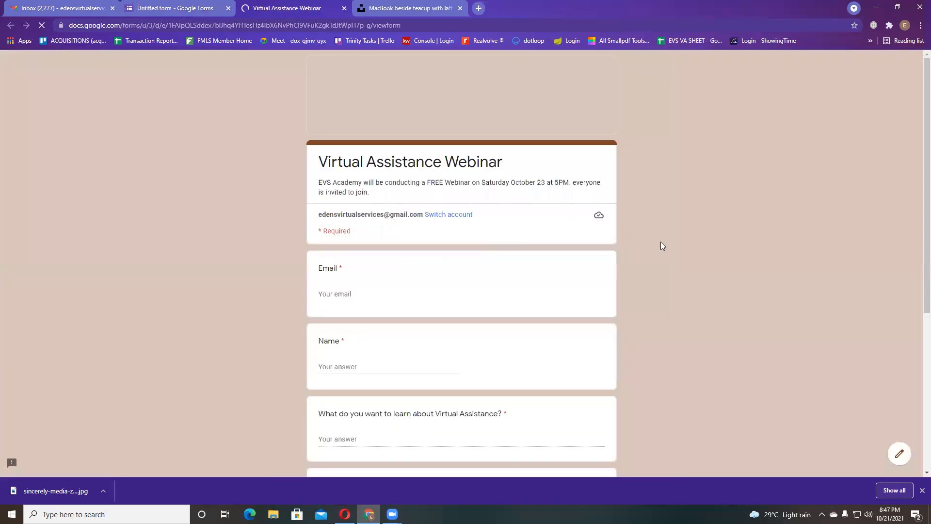
pyautogui.scroll(-5, 319, 195)
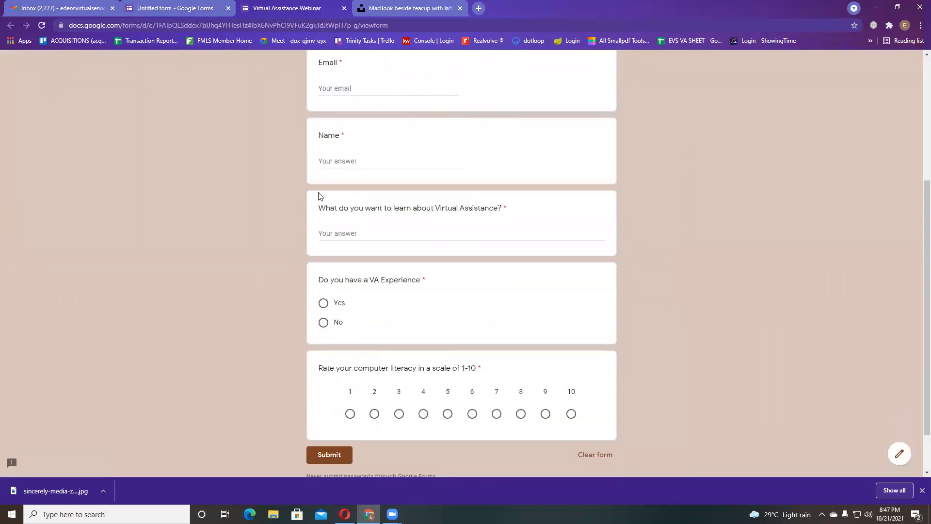
pyautogui.scroll(5, 318, 196)
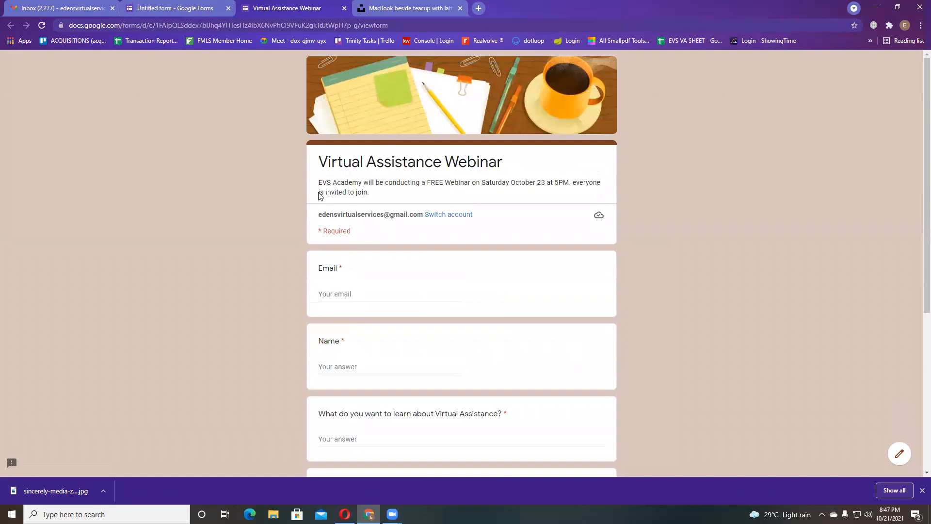
pyautogui.scroll(-2, 320, 196)
pyautogui.scroll(-2, 319, 194)
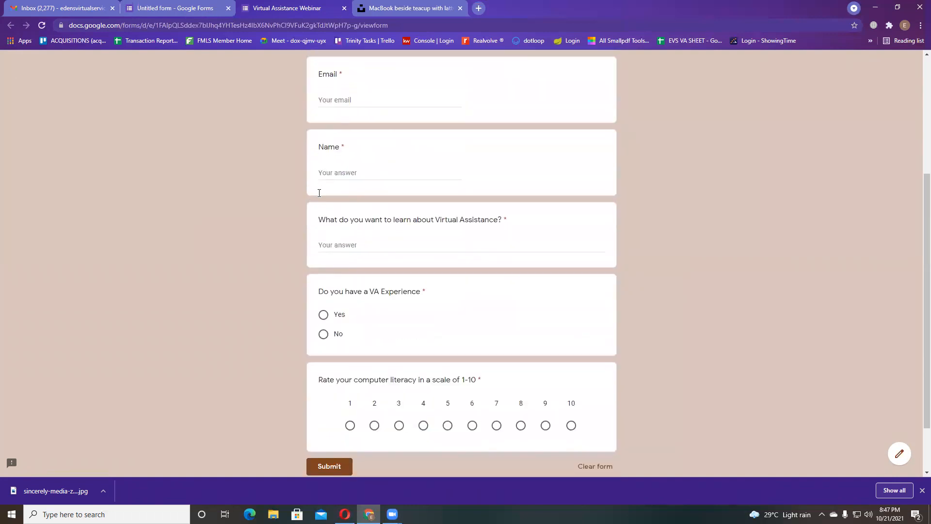
pyautogui.scroll(4, 320, 193)
# - Fill in the Email and Name answers with the respondent's e-mail address and full name
pyautogui.click(387, 294)
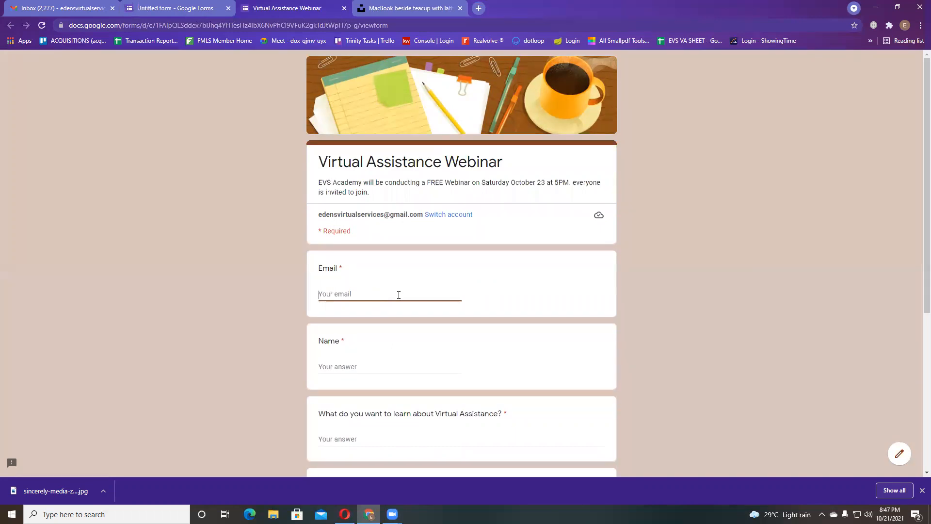
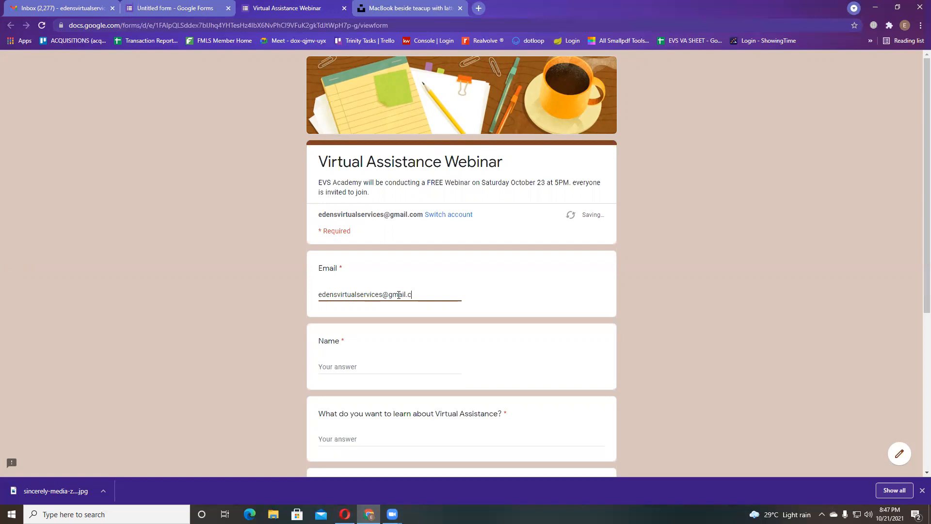
pyautogui.click(433, 371)
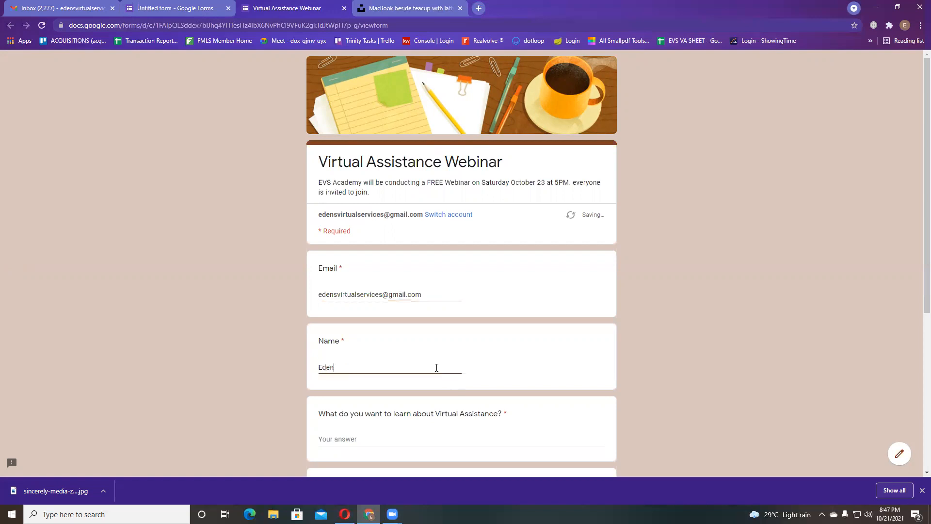
pyautogui.scroll(-3, 437, 368)
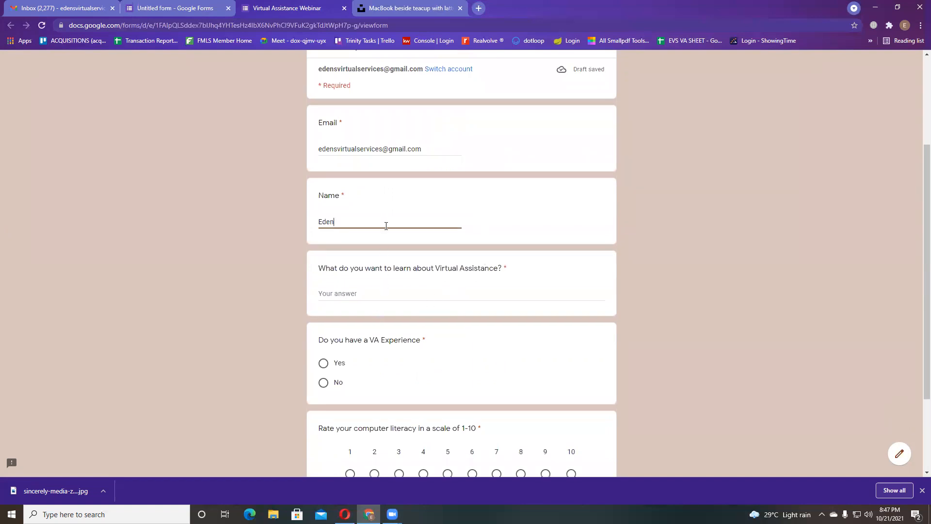
# - Answer 'How to start', No for VA Experience and 8 for computer literacy, then submit
pyautogui.click(384, 295)
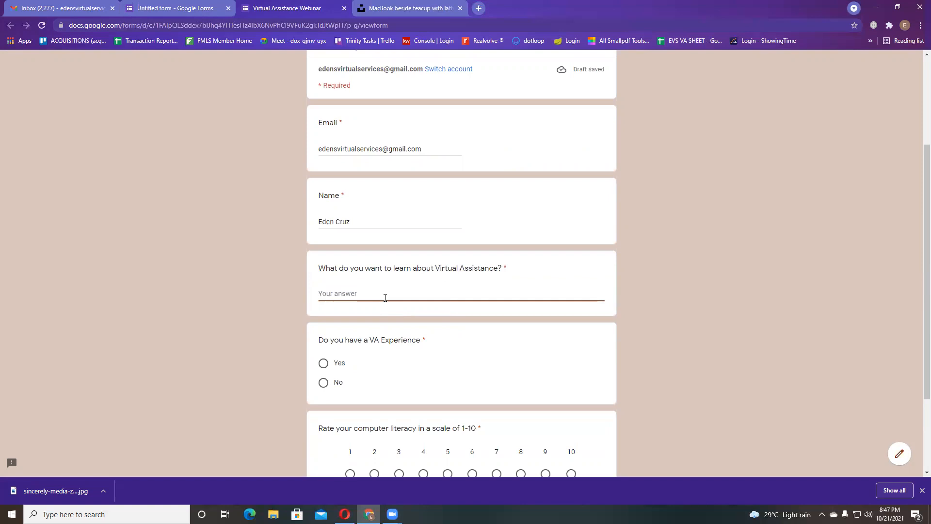
pyautogui.write('Everything')
pyautogui.press('BackSpace')
pyautogui.press('BackSpace')
pyautogui.press('BackSpace')
pyautogui.press('BackSpace')
pyautogui.press('BackSpace')
pyautogui.press('BackSpace')
pyautogui.press('BackSpace')
pyautogui.press('BackSpace')
pyautogui.press('BackSpace')
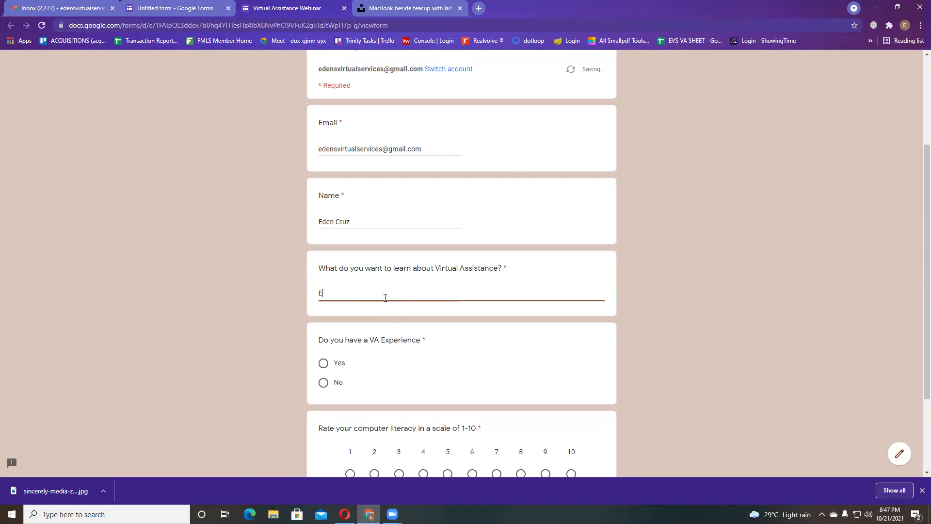
pyautogui.write('Hoe')
pyautogui.write('tart')
pyautogui.scroll(-2, 371, 264)
pyautogui.click(324, 289)
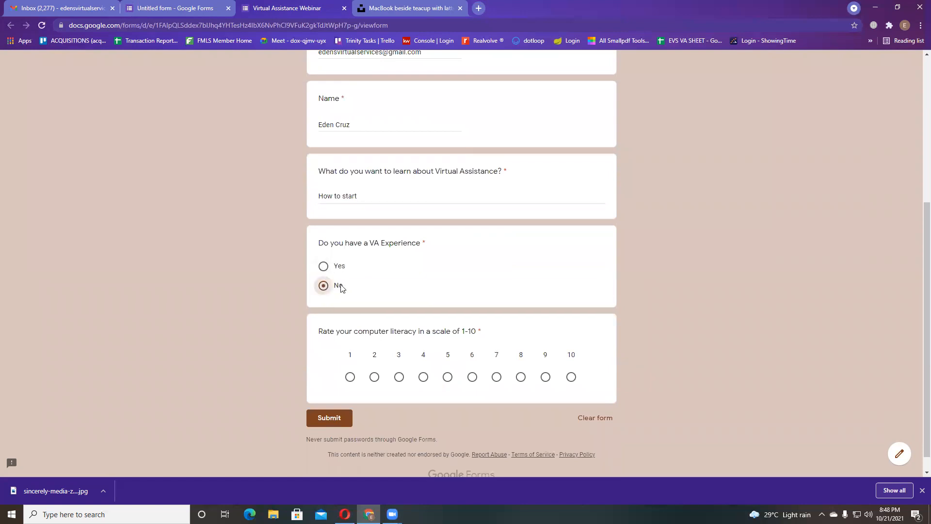
pyautogui.click(521, 377)
pyautogui.scroll(-1, 510, 384)
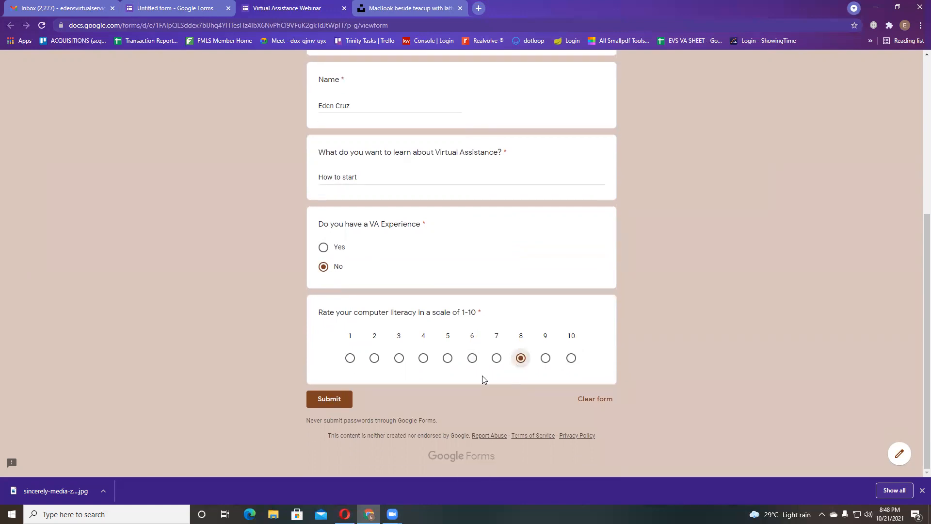
pyautogui.click(337, 406)
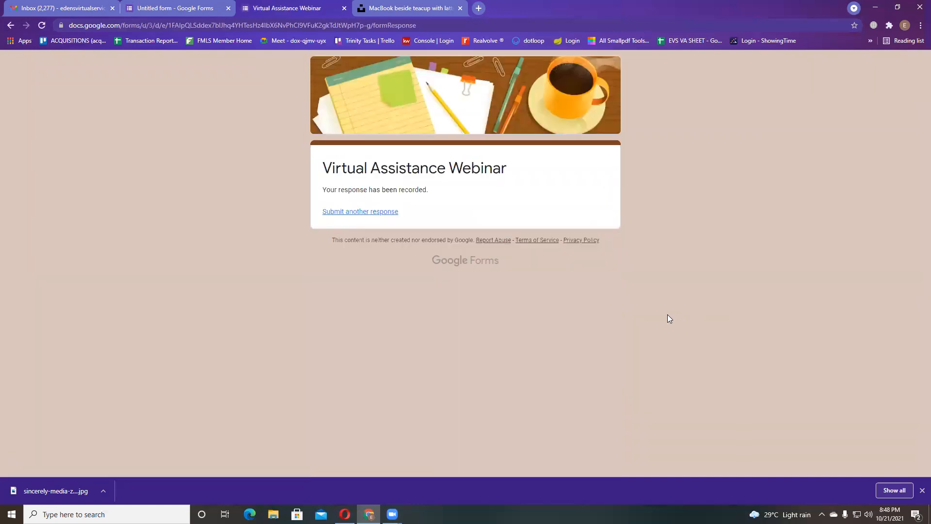
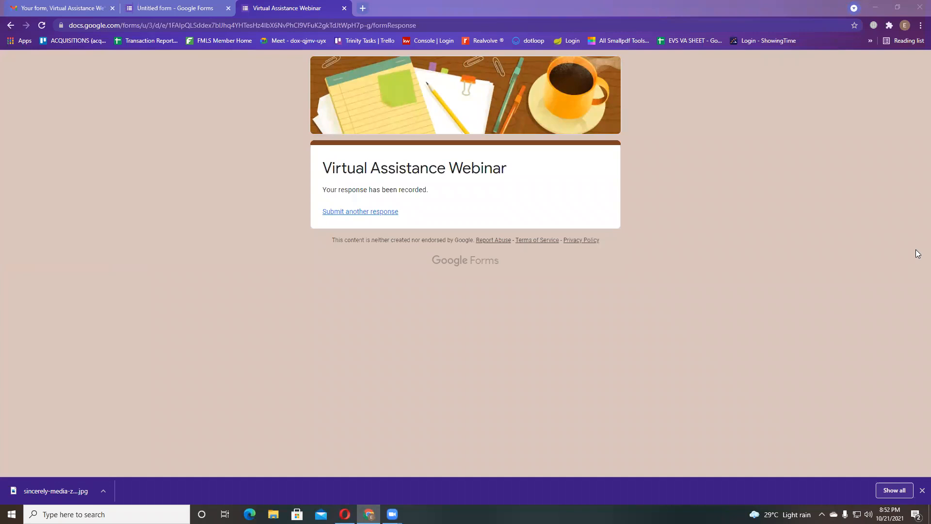
# - Read the Gmail new-response notification, then return to the form's summary showing 2 responses
pyautogui.click(55, 7)
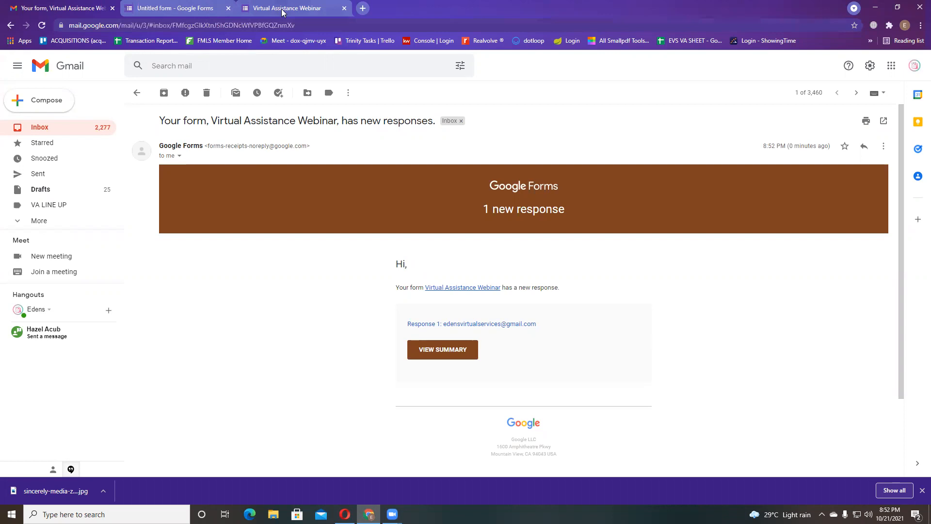
pyautogui.click(298, 10)
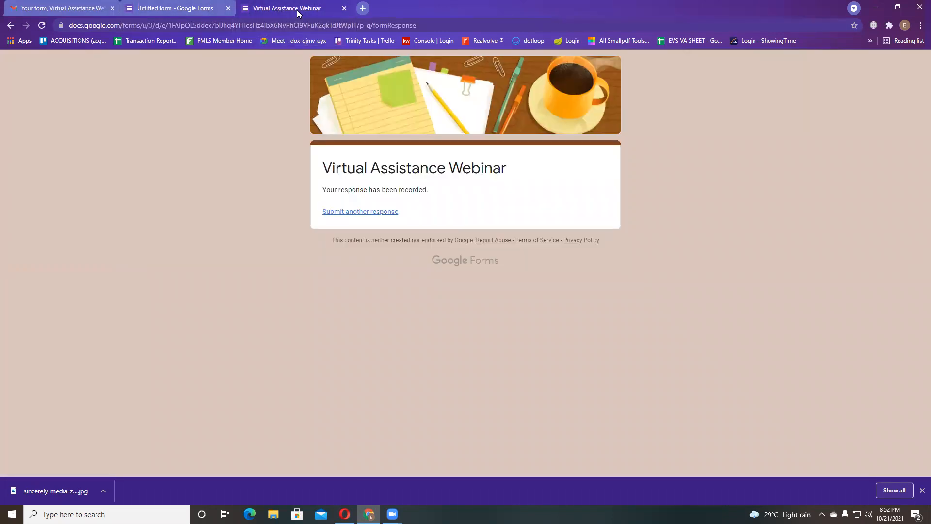
pyautogui.click(184, 9)
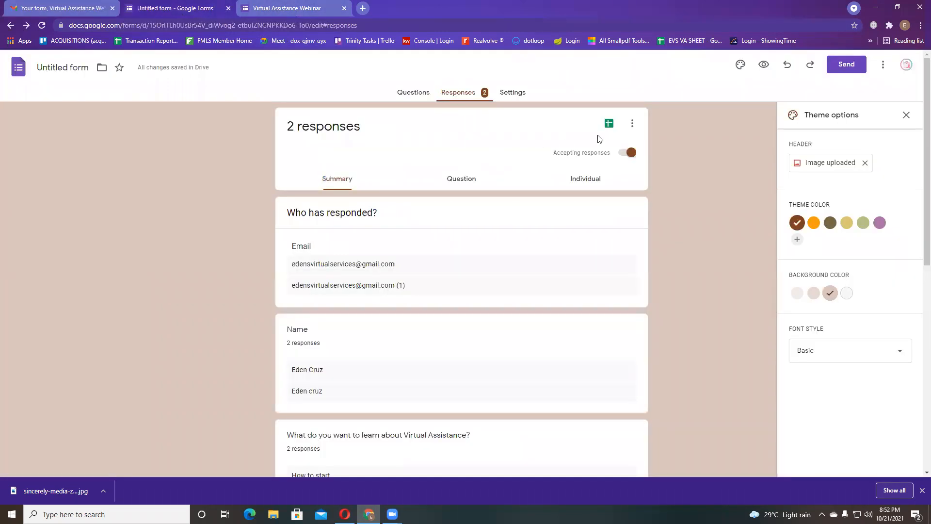
# - Look at the response destination choices from the responses menu, then cancel
pyautogui.click(632, 126)
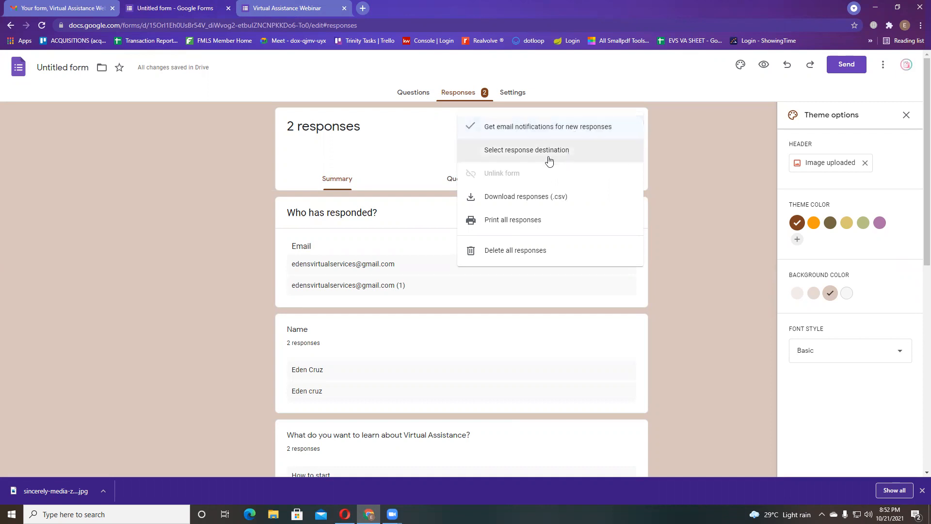
pyautogui.click(516, 154)
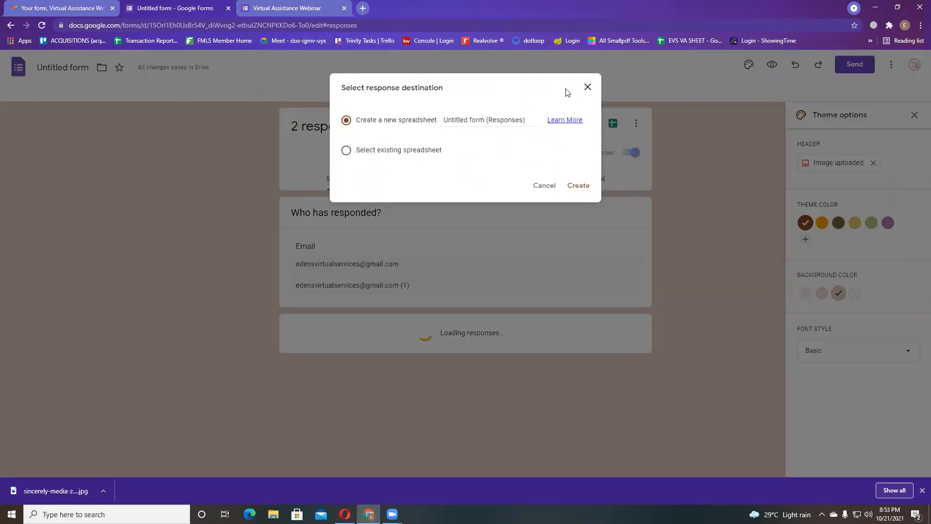
pyautogui.click(587, 88)
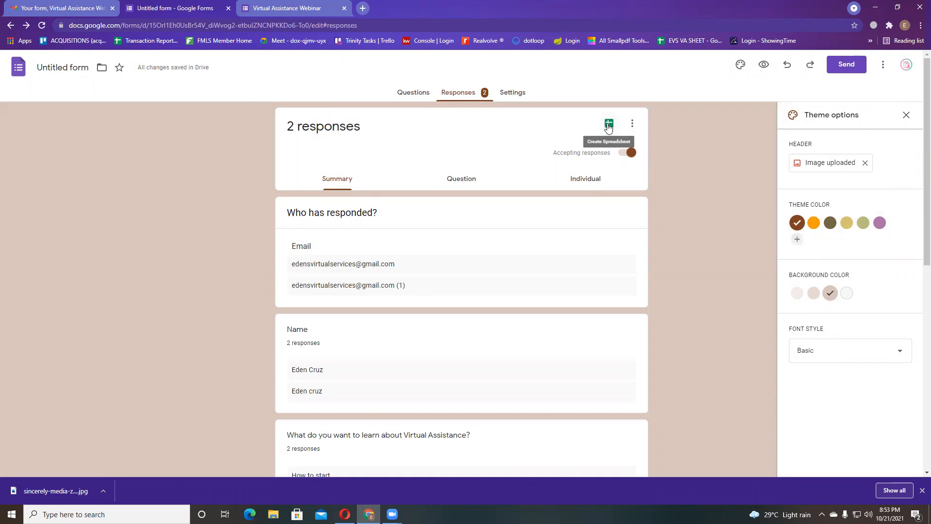
# - Create a new linked response spreadsheet named 'VA Webinar'
pyautogui.click(608, 125)
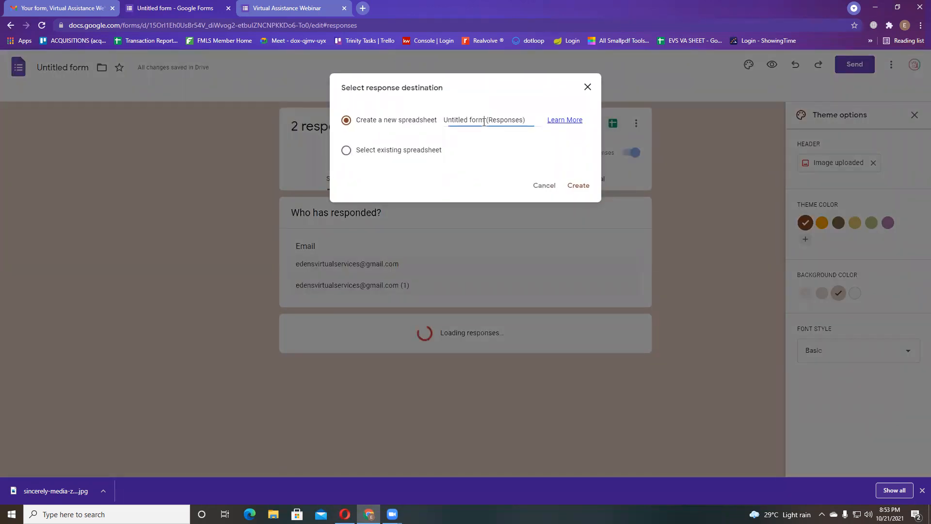
pyautogui.tripleClick(484, 122)
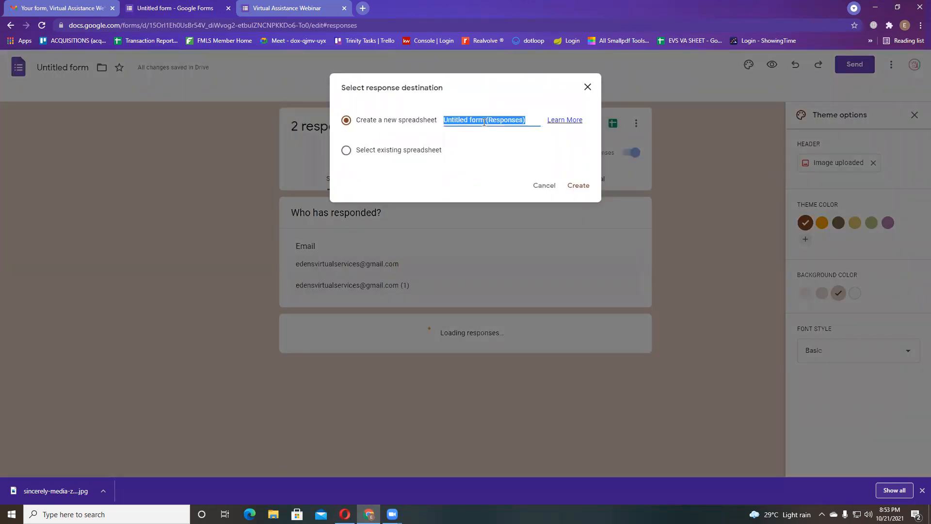
pyautogui.click(346, 152)
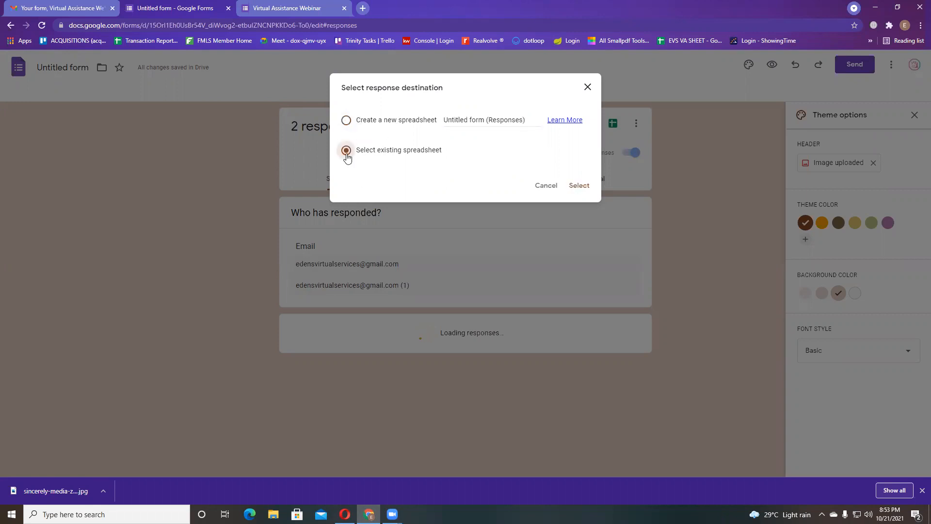
pyautogui.click(346, 120)
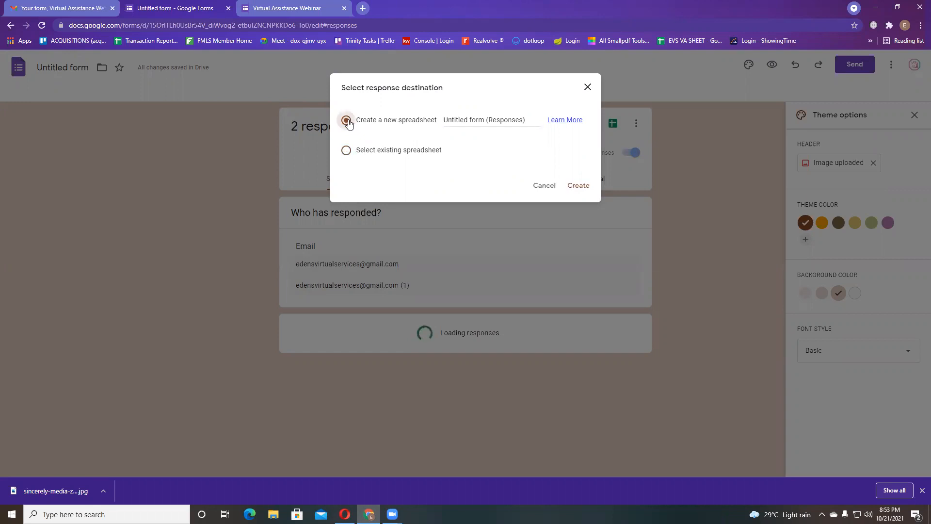
pyautogui.tripleClick(495, 117)
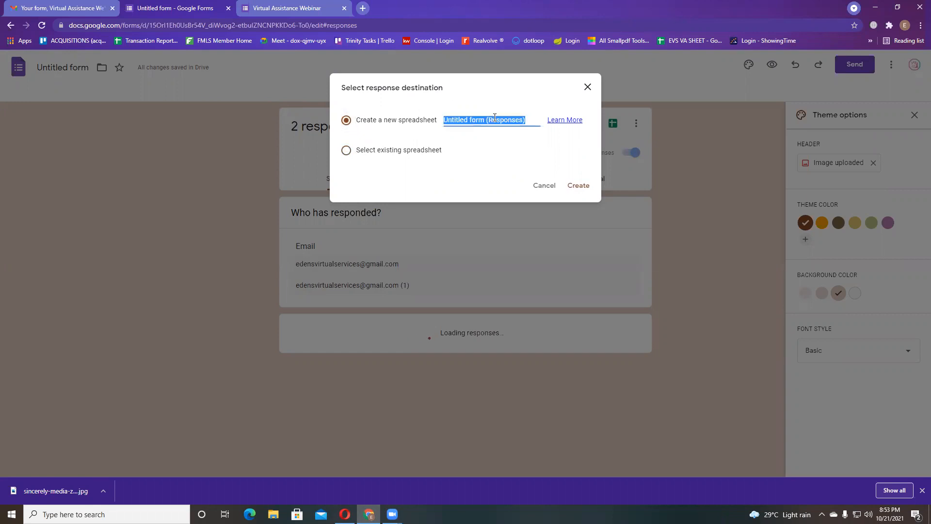
pyautogui.write('VA')
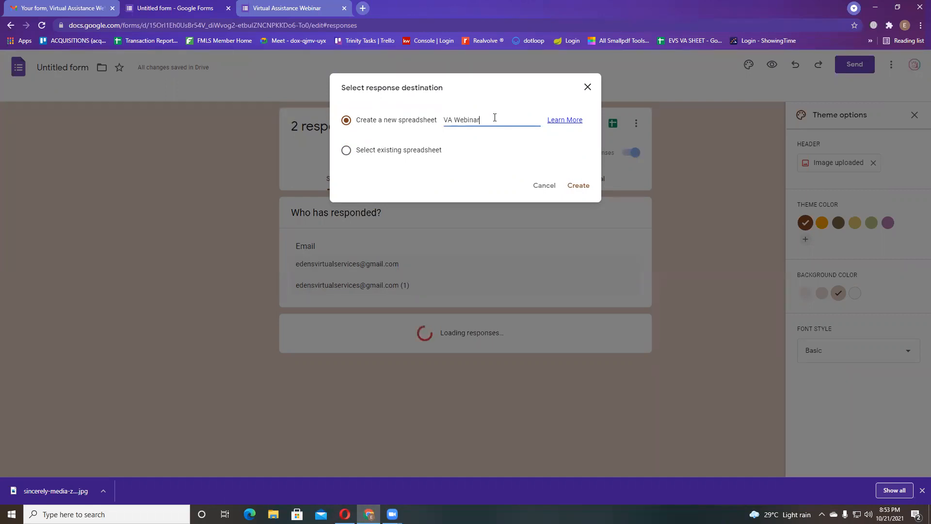
pyautogui.write(' Webinar')
pyautogui.click(579, 185)
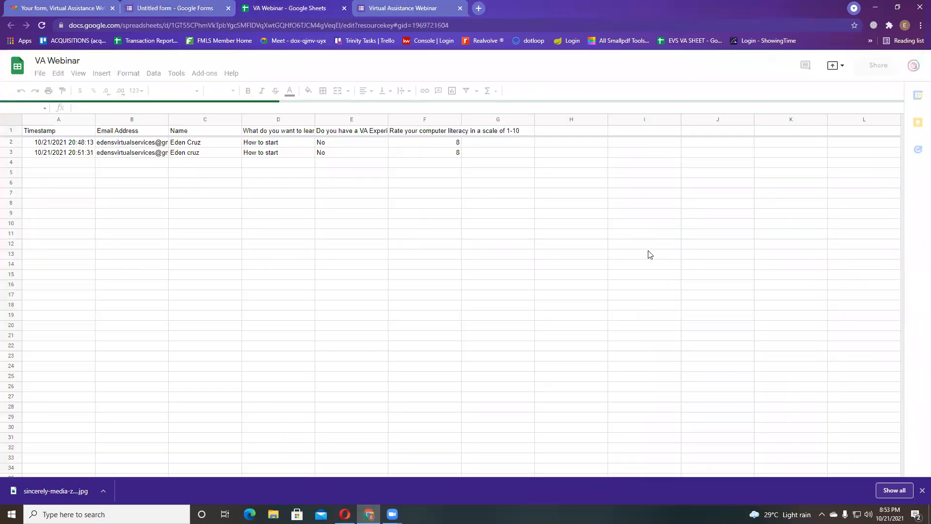
# - Select the two response rows, then their email addresses in column B and timestamps in column A
pyautogui.click(499, 253)
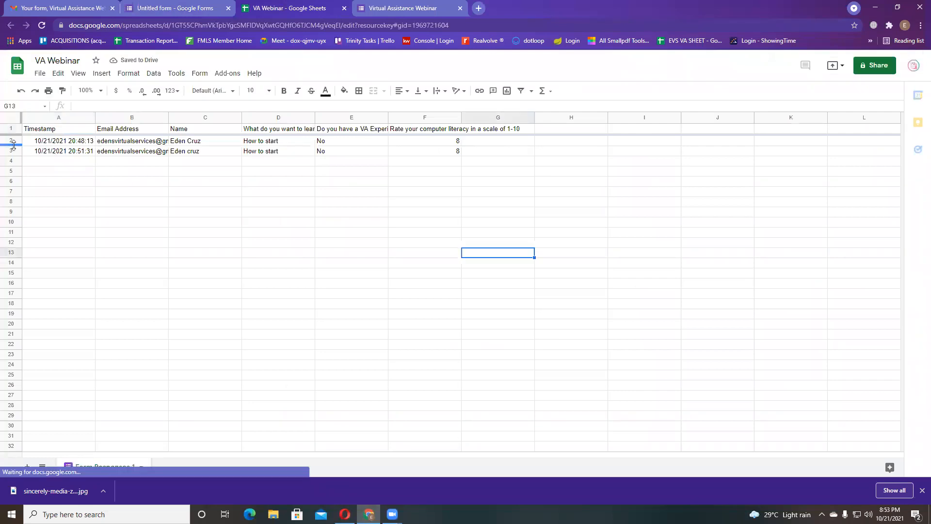
pyautogui.moveTo(15, 141); pyautogui.dragTo(16, 150)
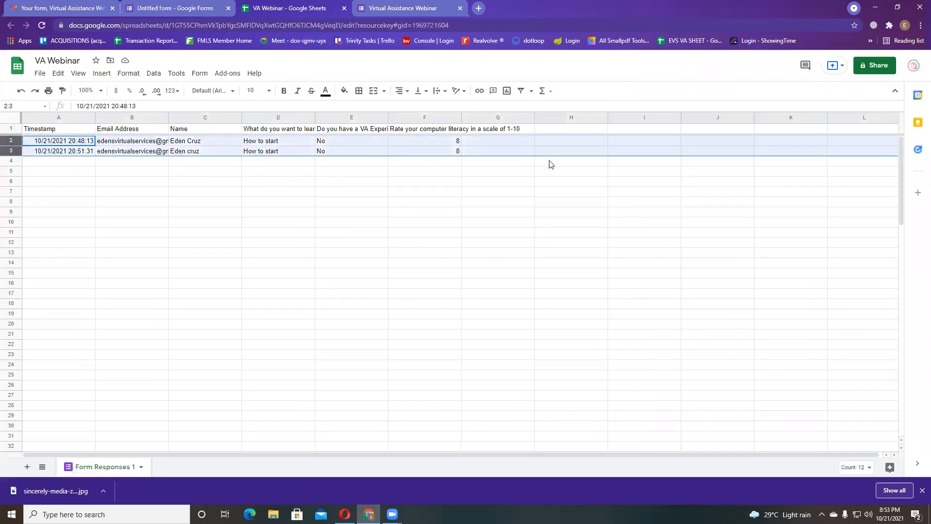
pyautogui.click(642, 194)
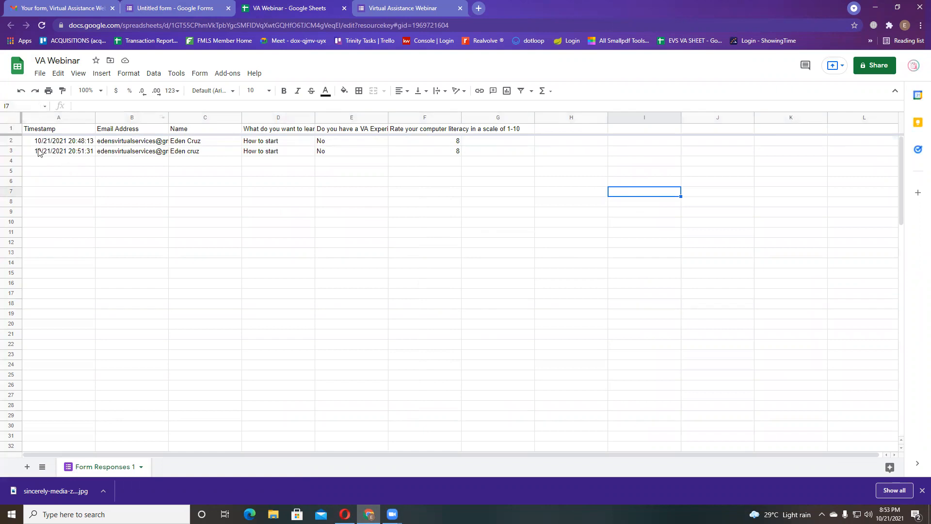
pyautogui.moveTo(15, 144); pyautogui.dragTo(16, 151)
pyautogui.click(700, 262)
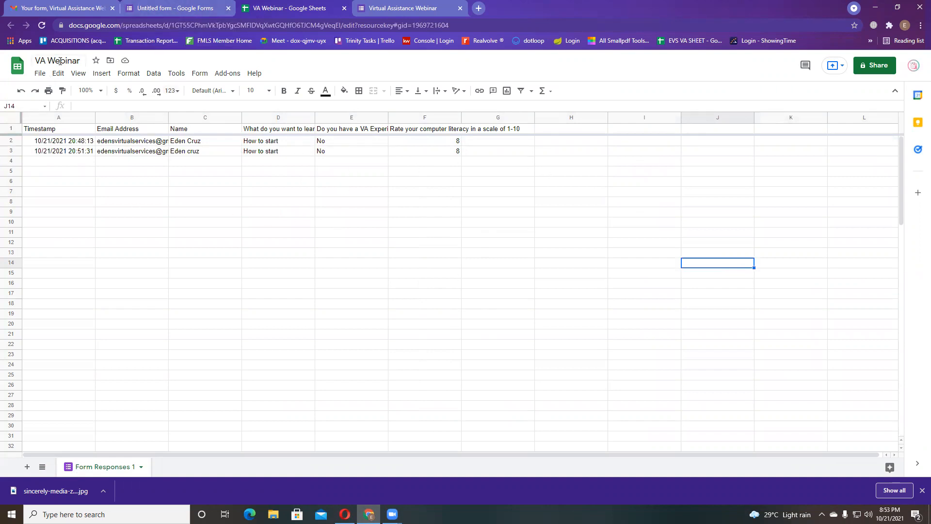
pyautogui.moveTo(129, 140); pyautogui.dragTo(131, 150)
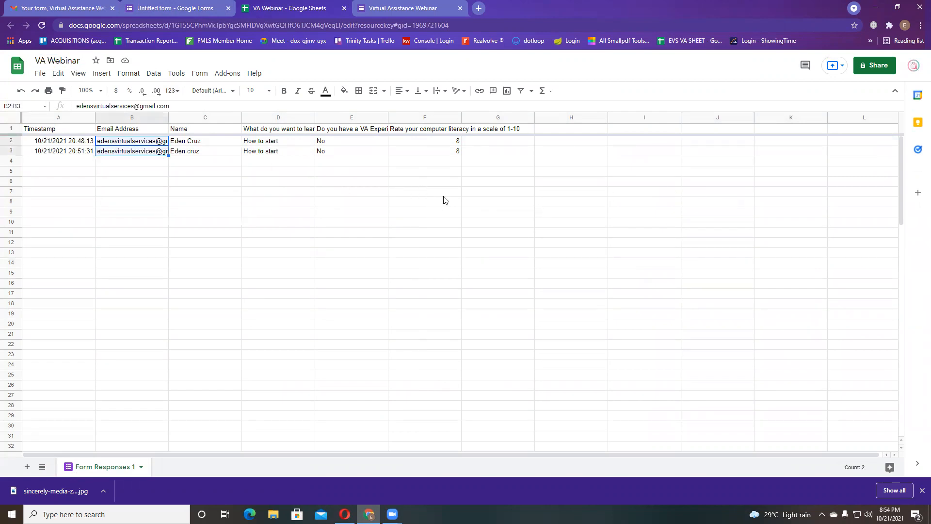
pyautogui.moveTo(61, 140); pyautogui.dragTo(59, 151)
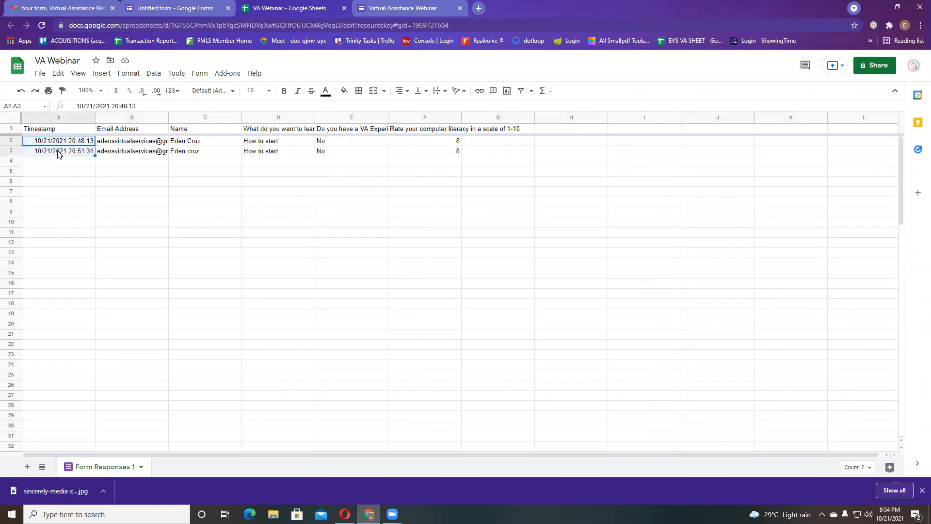
pyautogui.click(78, 141)
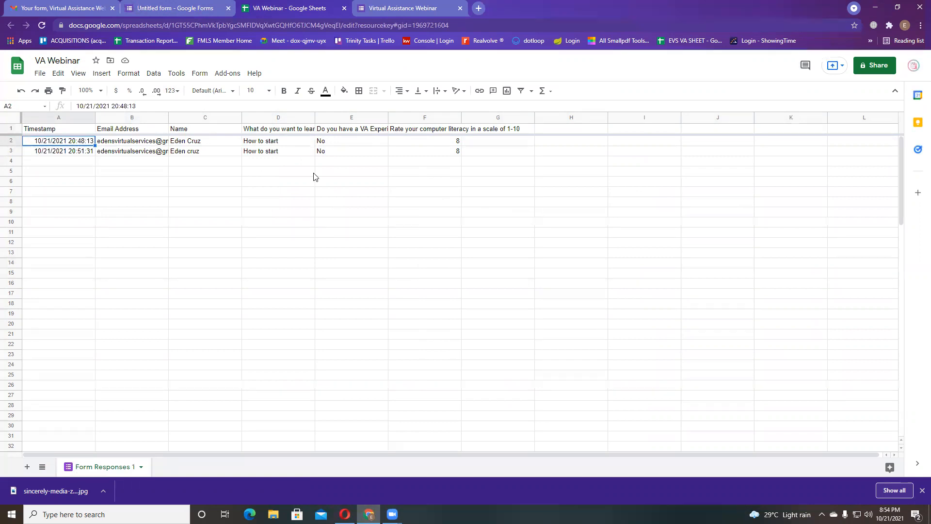
pyautogui.click(155, 5)
# - Return to the form editor and select the 'Virtual Assistance Webinar' title text
pyautogui.click(54, 67)
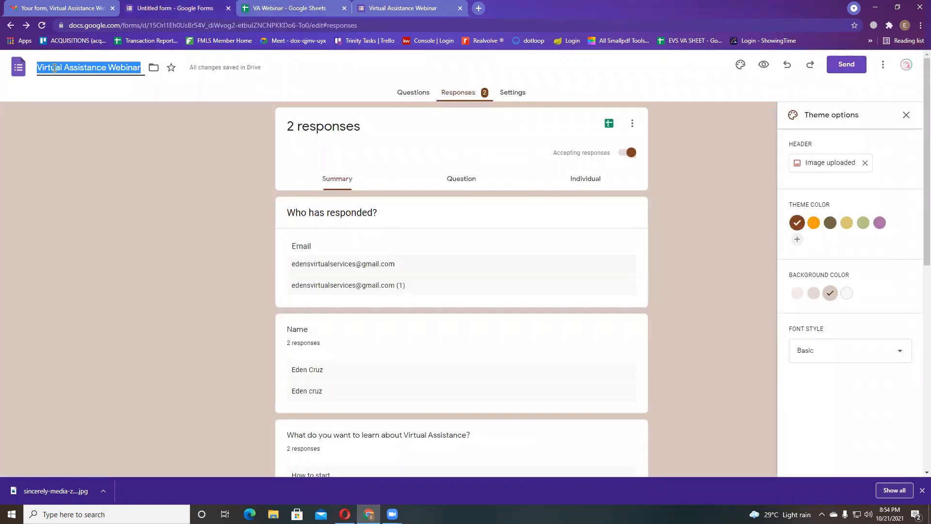
pyautogui.click(79, 164)
pyautogui.tripleClick(99, 71)
pyautogui.click(109, 140)
pyautogui.doubleClick(95, 64)
pyautogui.tripleClick(95, 64)
pyautogui.doubleClick(95, 64)
pyautogui.tripleClick(95, 64)
# - Check the responses menu, browse the form's questions, and end on the response summary
pyautogui.click(632, 123)
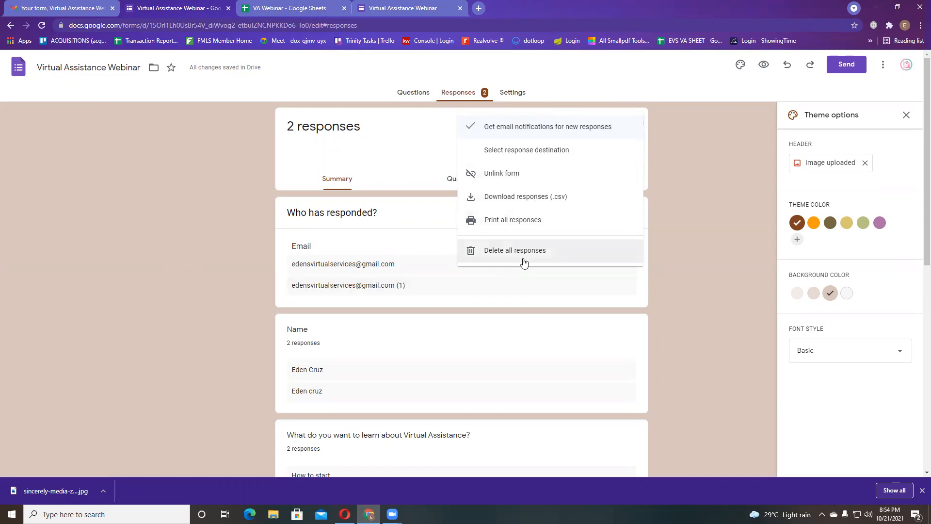
pyautogui.click(728, 257)
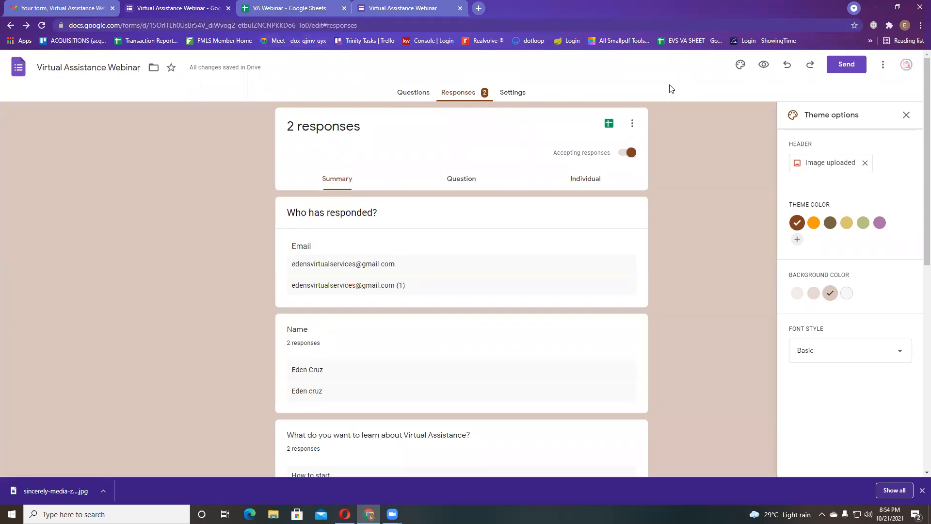
pyautogui.click(412, 92)
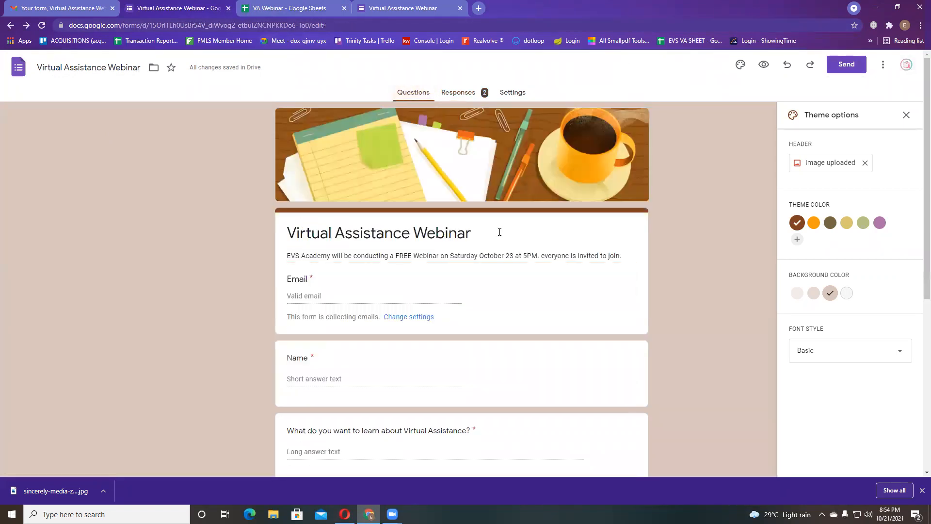
pyautogui.scroll(-6, 499, 231)
pyautogui.scroll(6, 499, 230)
pyautogui.click(467, 92)
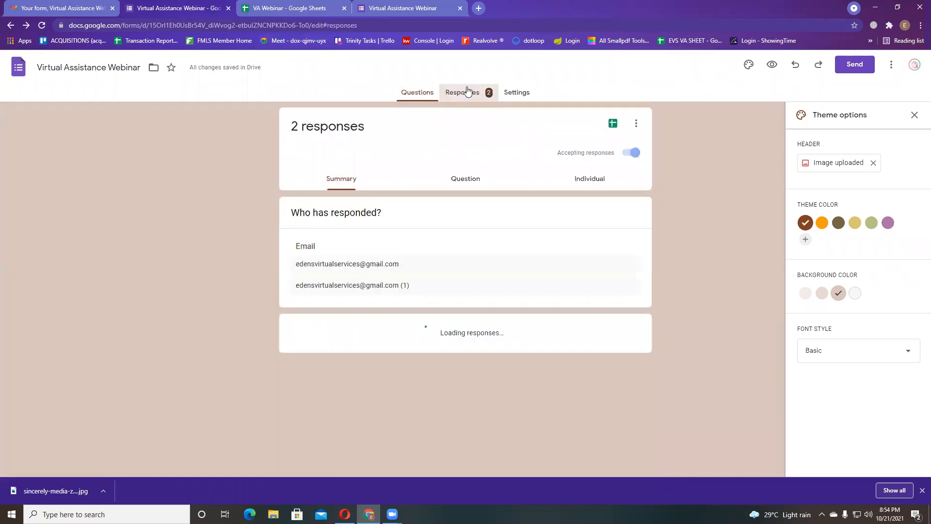
pyautogui.click(397, 93)
pyautogui.scroll(-6, 613, 436)
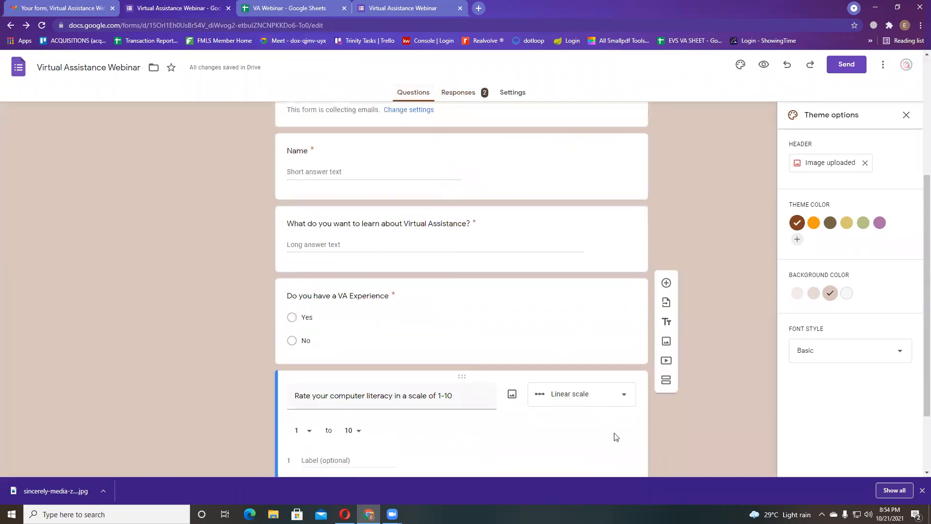
pyautogui.scroll(5, 606, 394)
pyautogui.scroll(2, 534, 271)
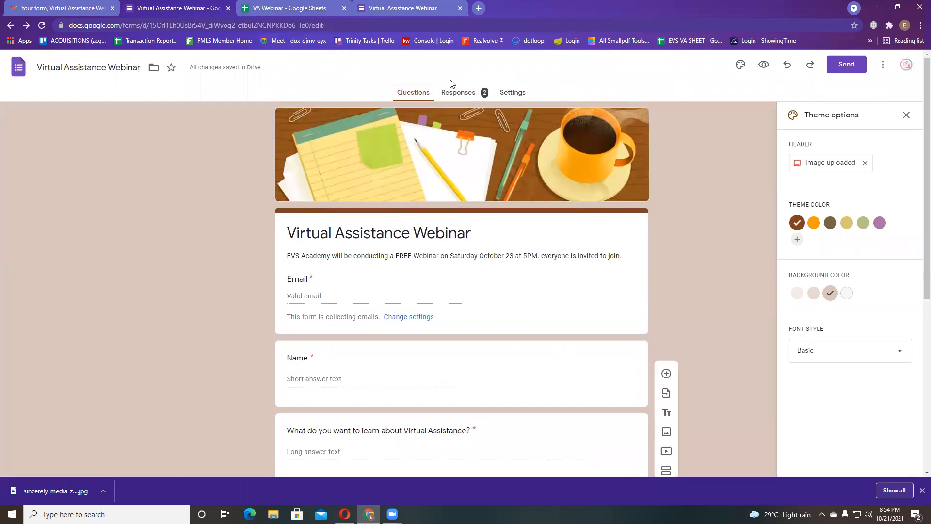
pyautogui.click(457, 92)
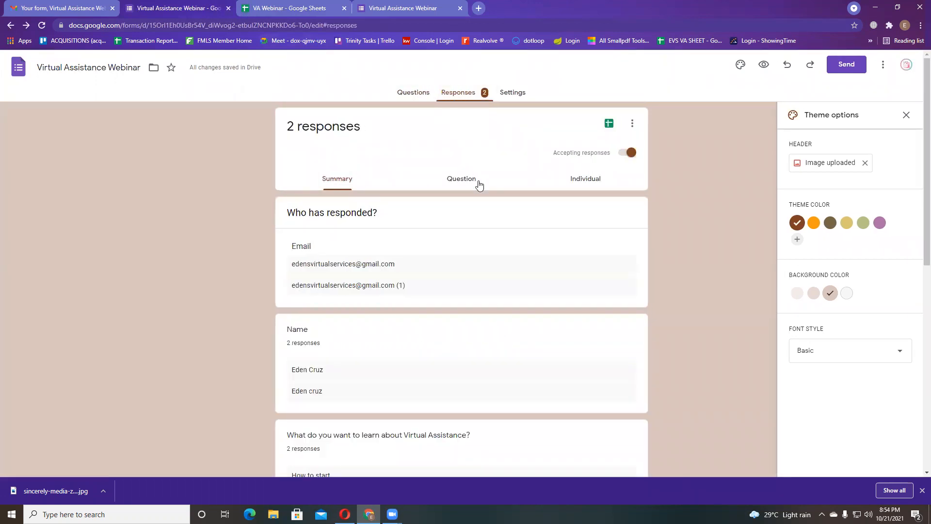
# - Stop accepting responses and reload the live form to see it closed
pyautogui.click(627, 153)
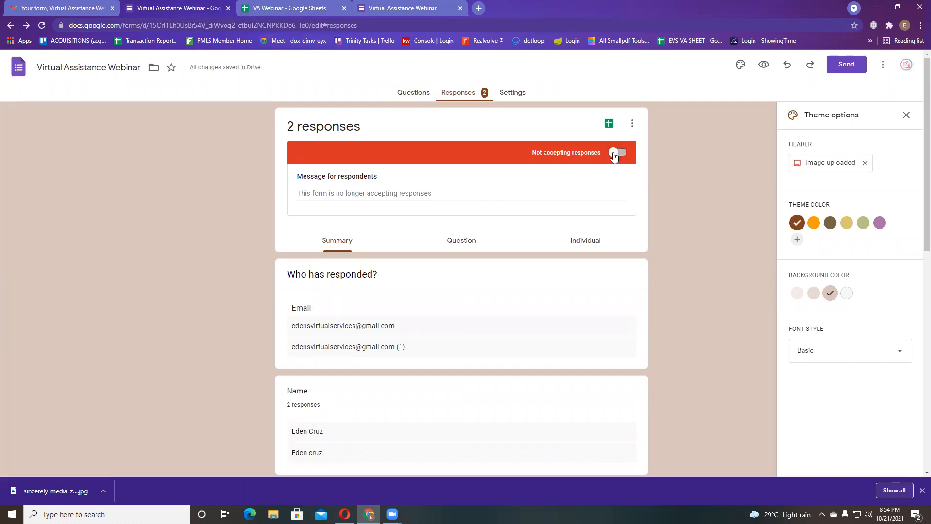
pyautogui.click(378, 7)
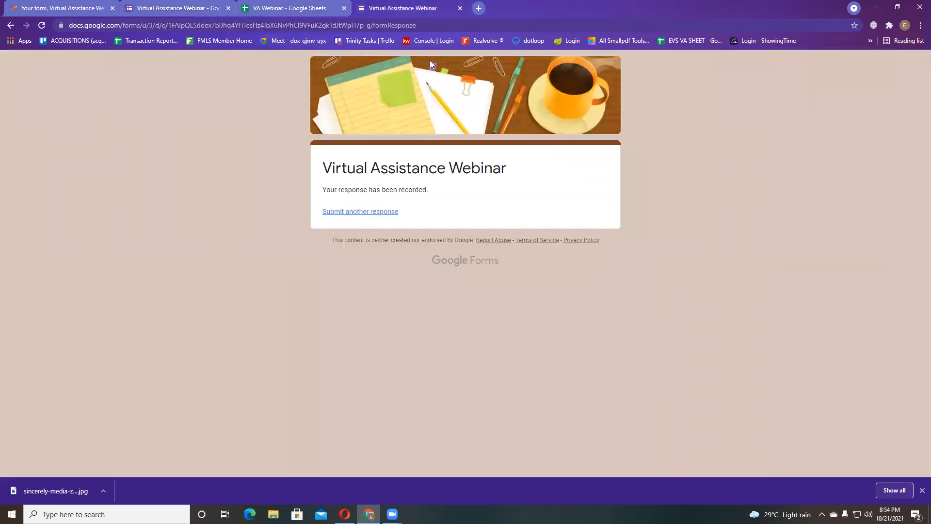
pyautogui.click(379, 212)
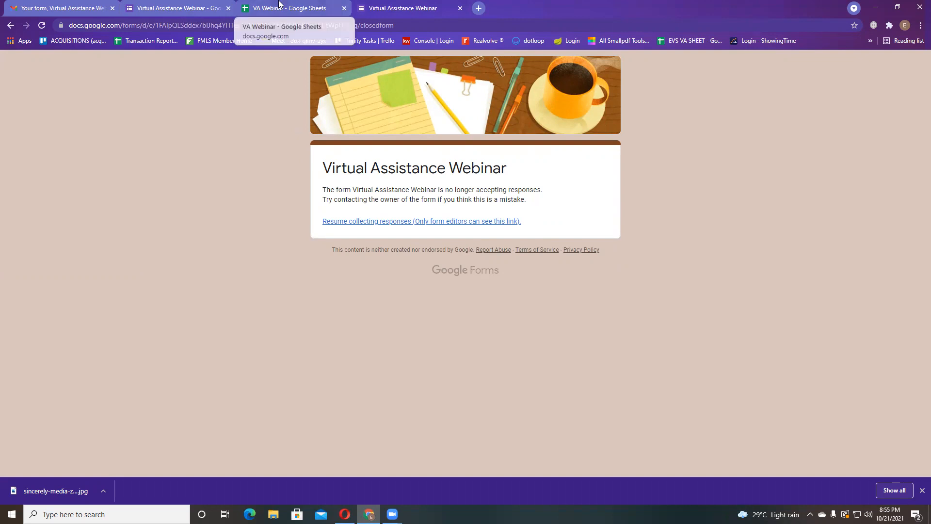
pyautogui.click(163, 5)
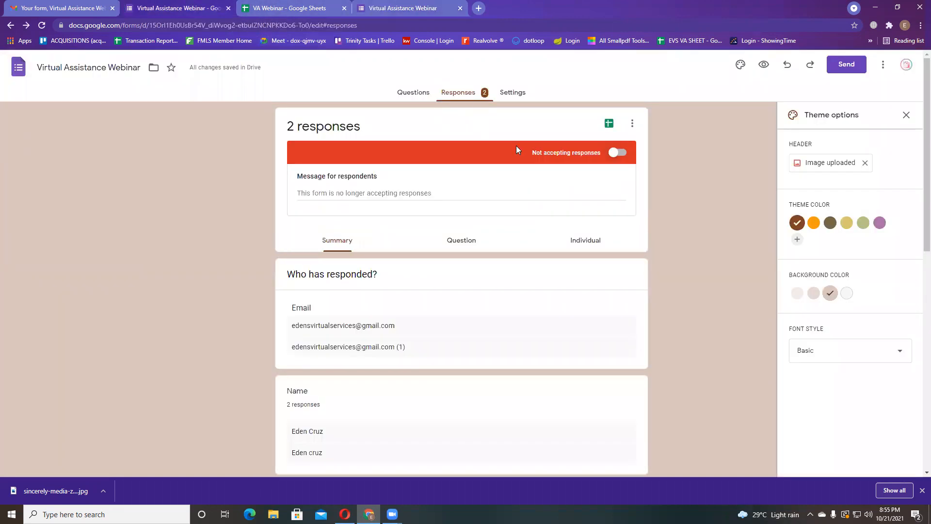
# - Turn Accepting responses back on and reload the live form to confirm it reopened
pyautogui.click(616, 154)
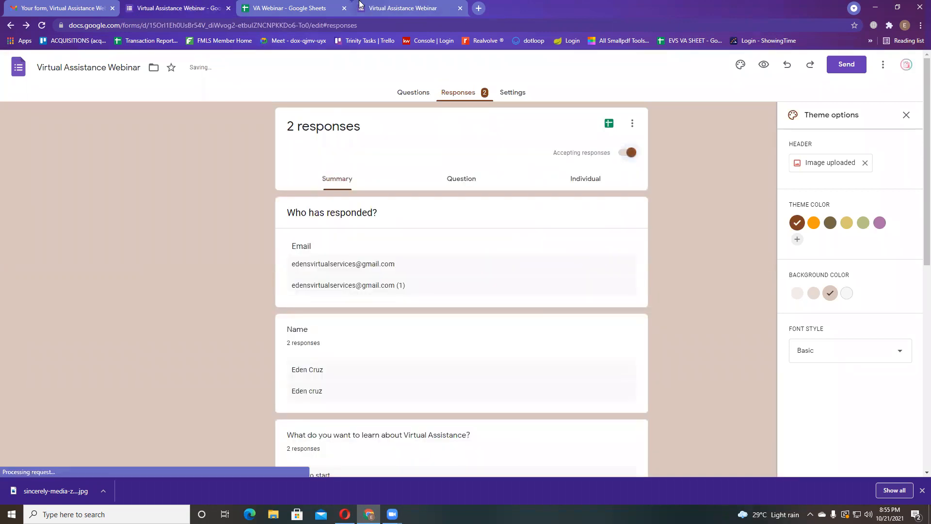
pyautogui.click(387, 7)
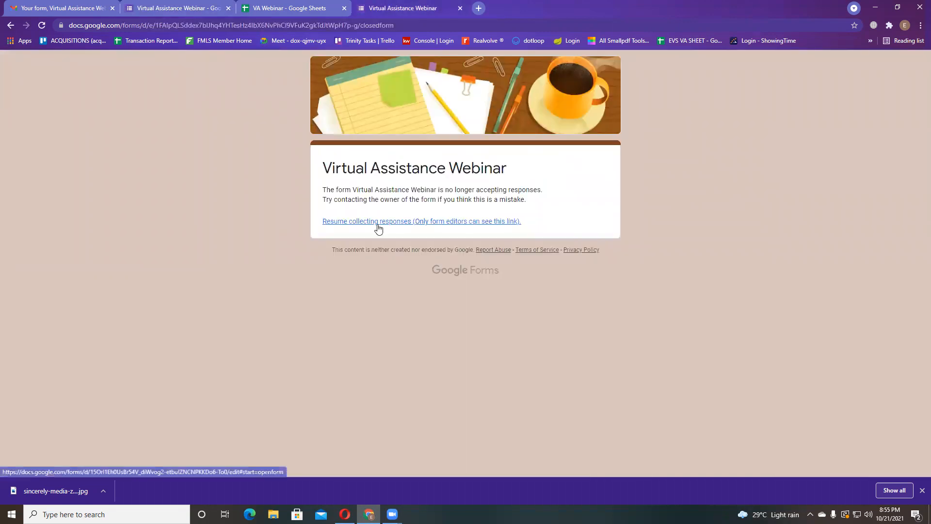
pyautogui.click(41, 25)
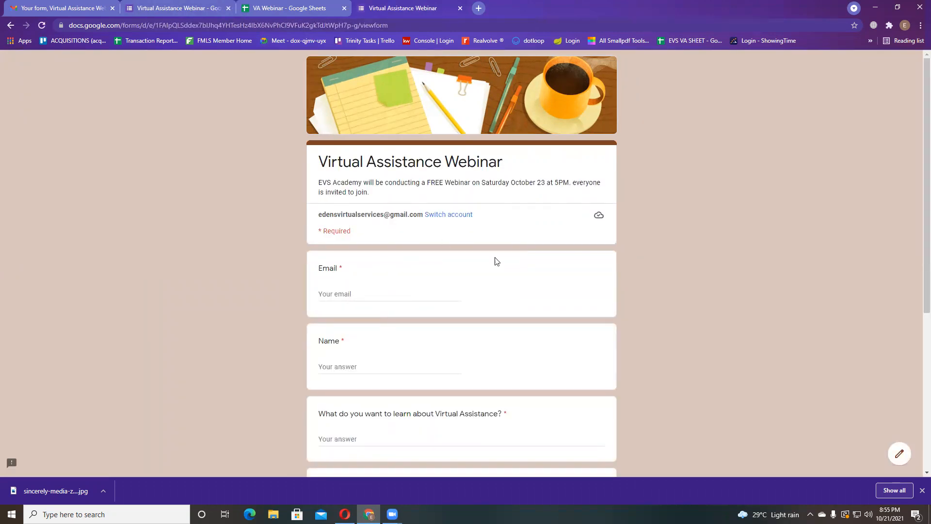
pyautogui.click(176, 4)
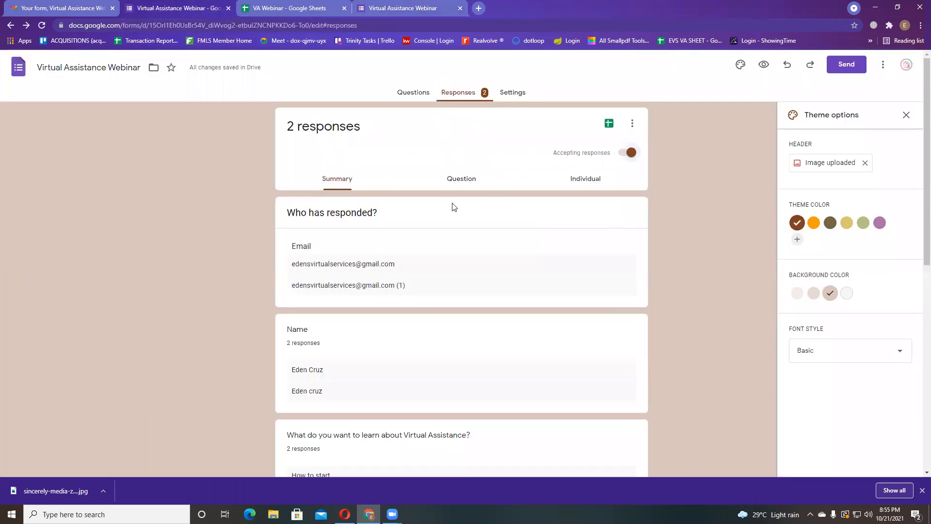
# - Scroll through the summary charts for both webinar responses
pyautogui.scroll(-3, 448, 294)
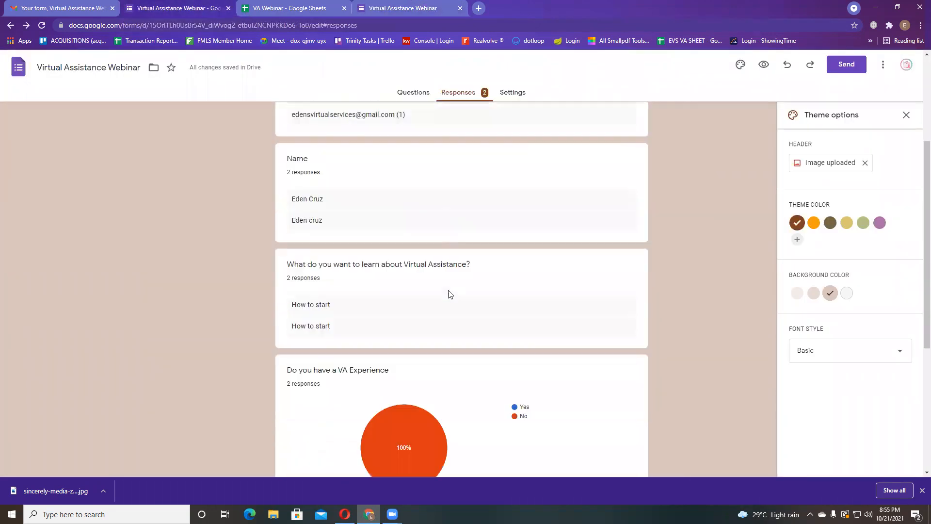
pyautogui.scroll(-3, 448, 293)
pyautogui.moveTo(411, 277)
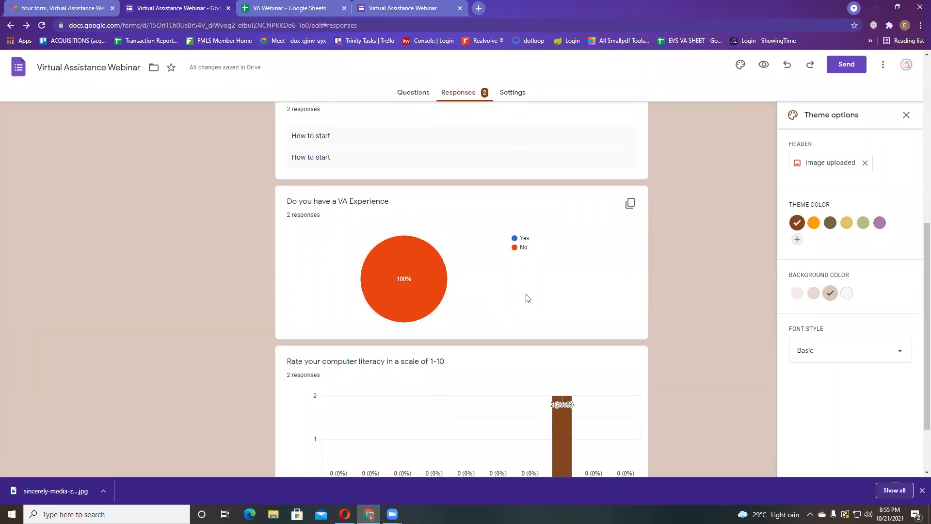
pyautogui.scroll(-1, 529, 296)
pyautogui.scroll(-1, 529, 298)
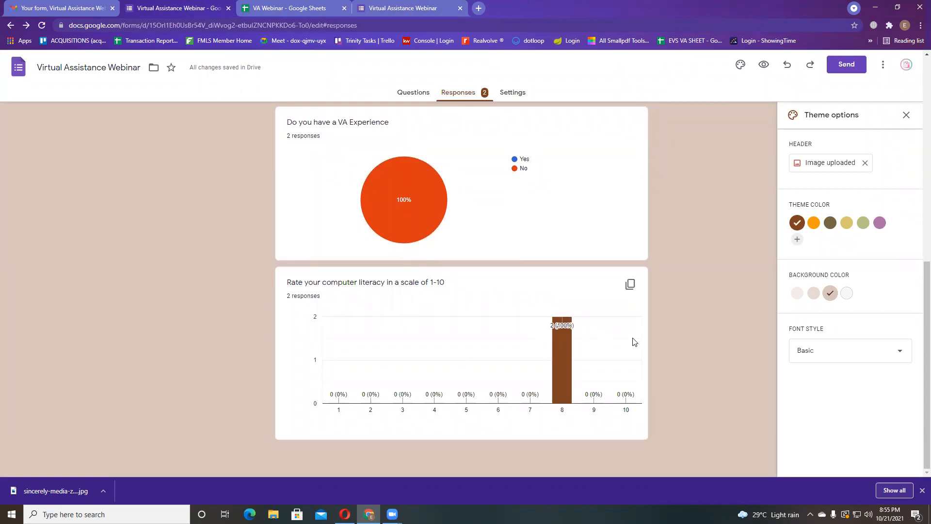
pyautogui.scroll(10, 382, 315)
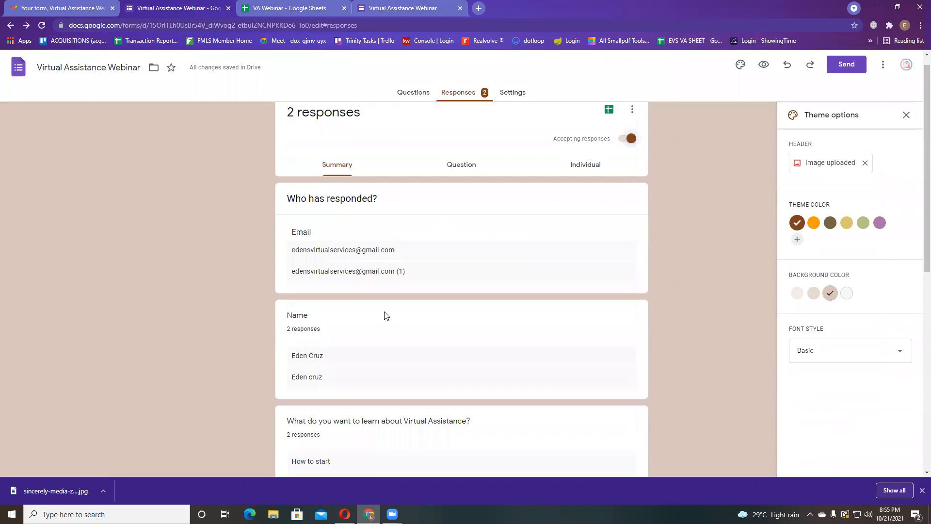
pyautogui.click(514, 92)
pyautogui.click(460, 95)
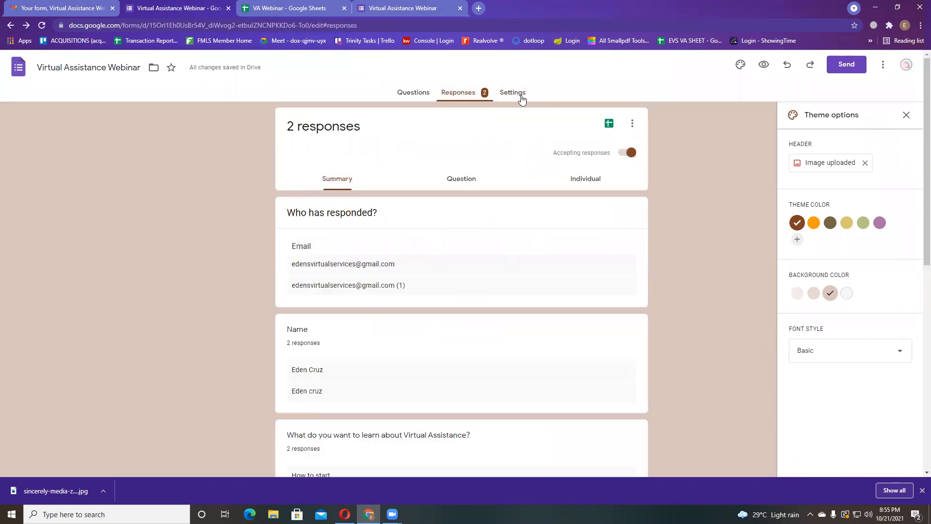
# - Review the answers grouped by question
pyautogui.click(465, 183)
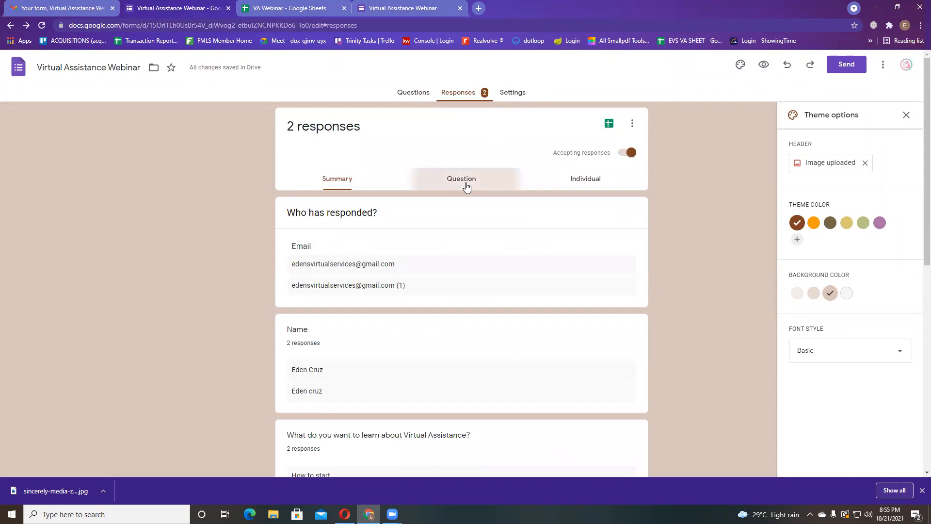
pyautogui.scroll(-1, 416, 219)
pyautogui.scroll(1, 422, 249)
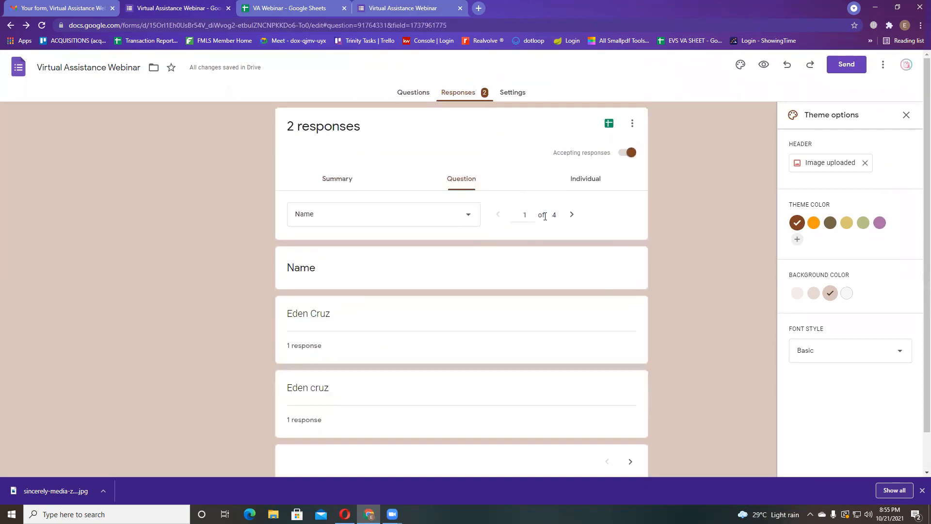
pyautogui.scroll(-1, 390, 232)
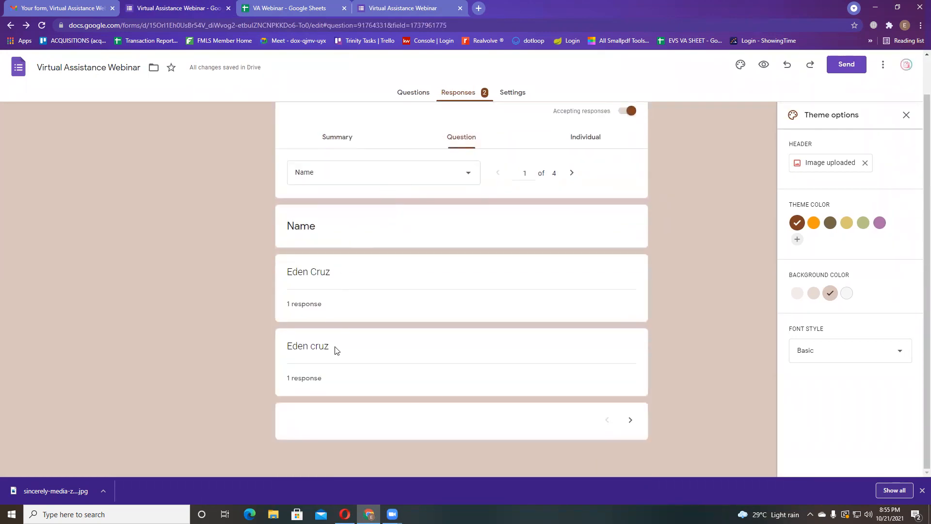
pyautogui.scroll(1, 457, 233)
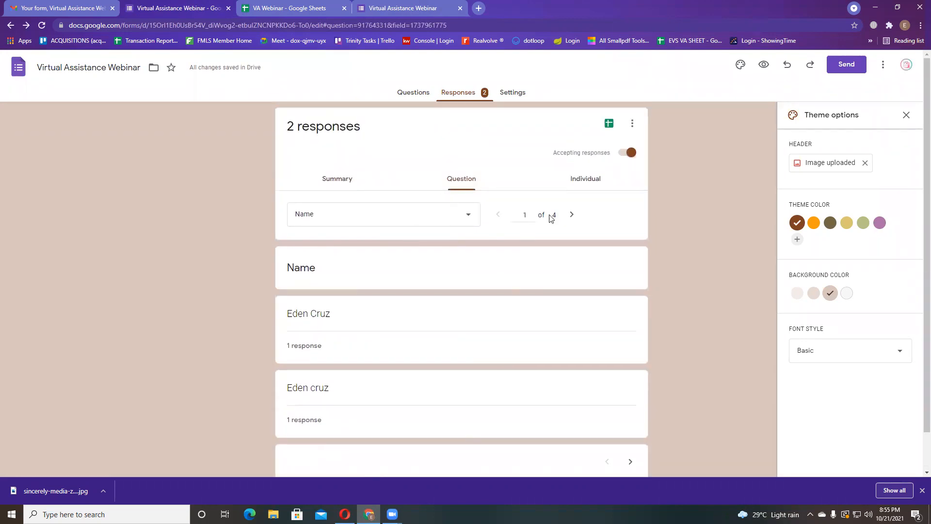
# - Step through each respondent's individual submission, including the second one
pyautogui.click(585, 186)
pyautogui.scroll(-3, 436, 374)
pyautogui.scroll(-3, 435, 374)
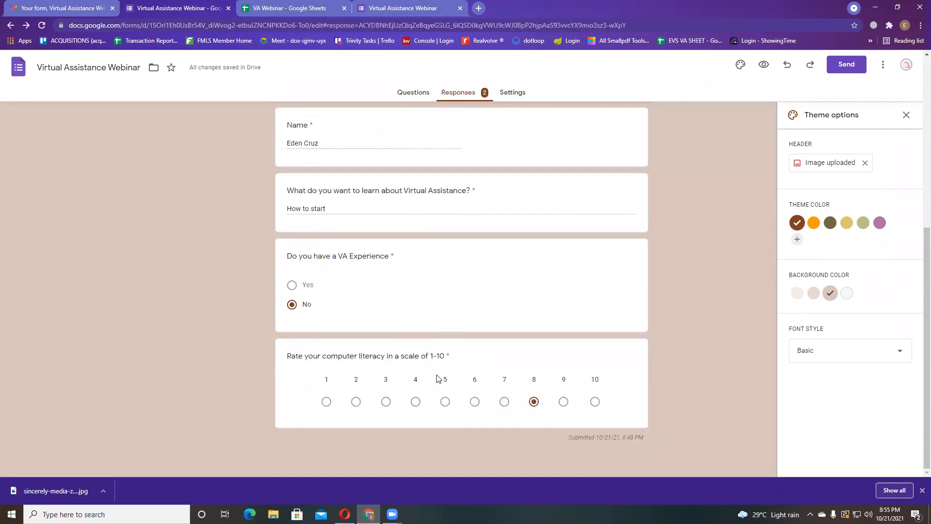
pyautogui.scroll(6, 464, 266)
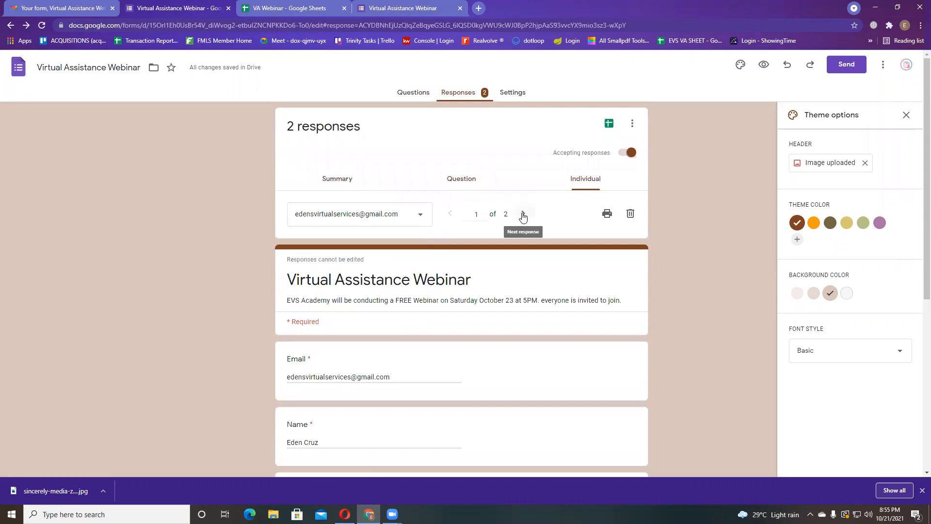
pyautogui.click(522, 214)
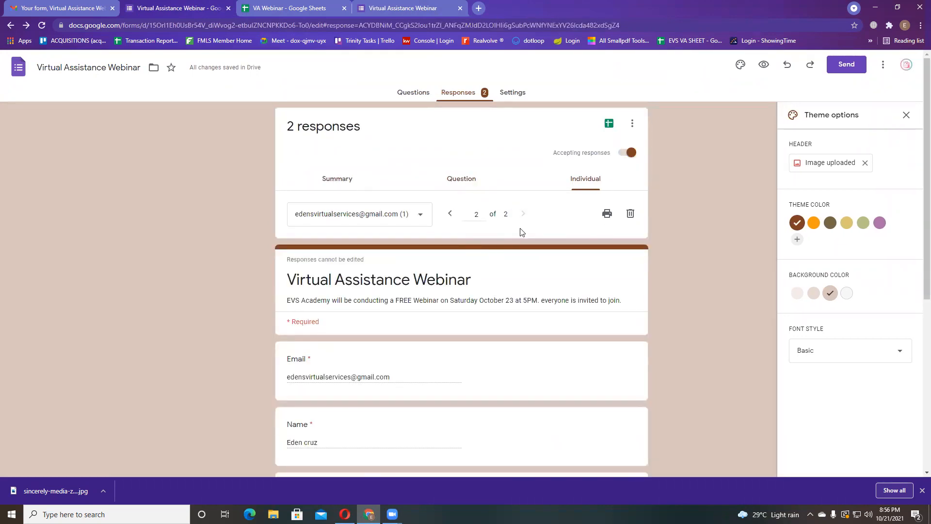
pyautogui.click(632, 125)
# - Open the form's Settings and highlight the quiz option's description
pyautogui.click(677, 153)
pyautogui.click(508, 100)
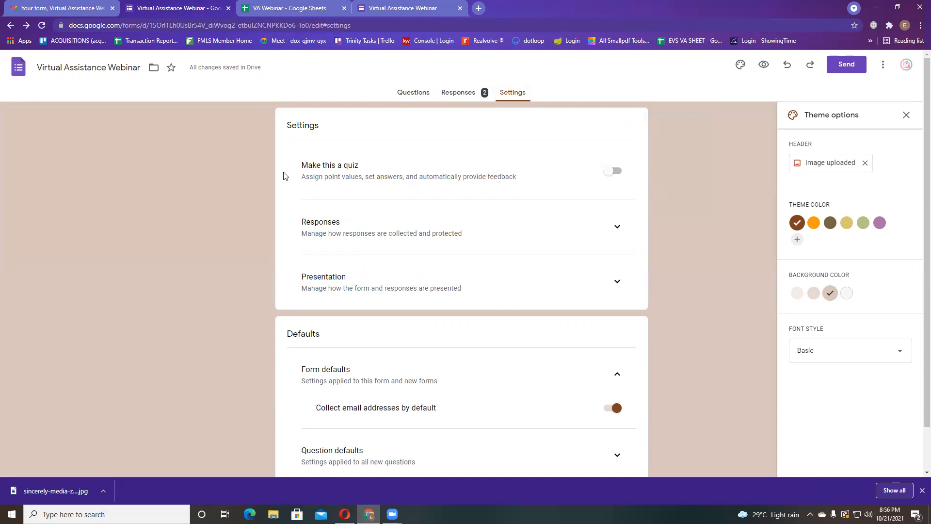
pyautogui.moveTo(291, 166); pyautogui.dragTo(521, 178)
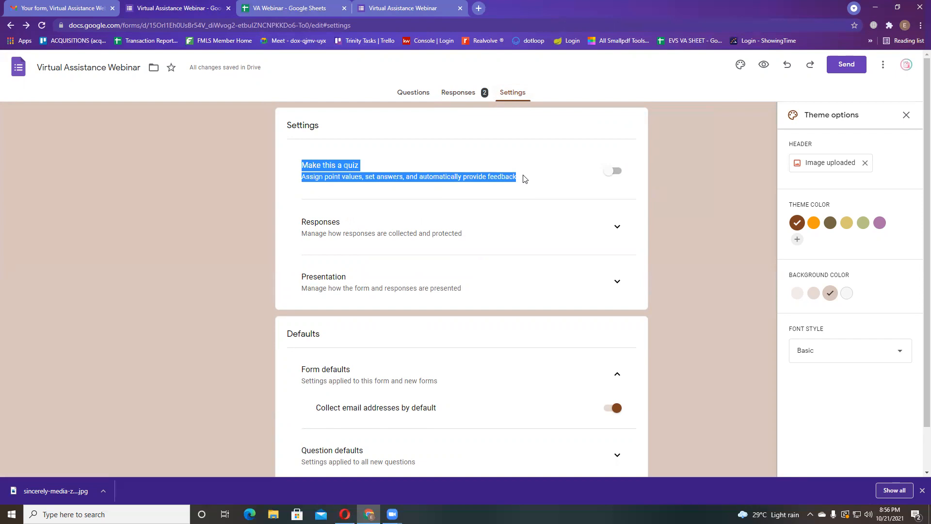
pyautogui.click(310, 152)
pyautogui.moveTo(301, 168); pyautogui.dragTo(538, 182)
pyautogui.click(530, 183)
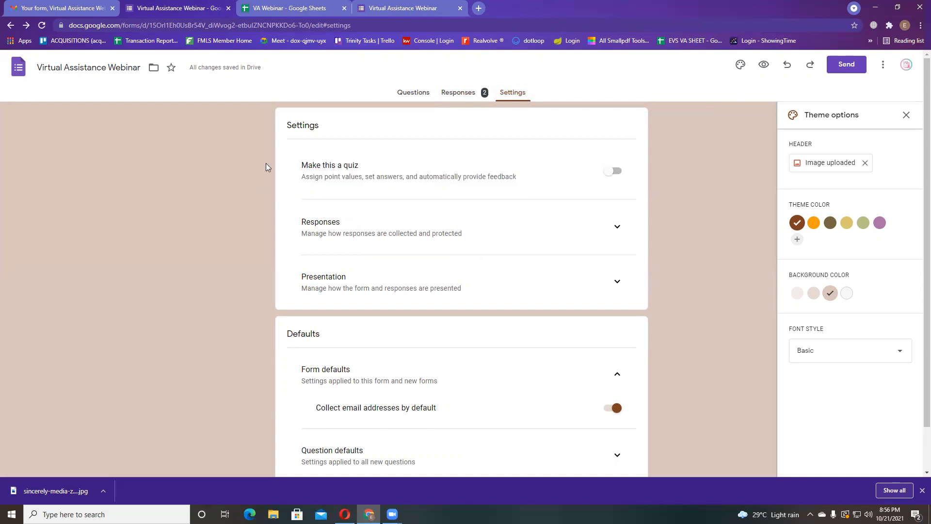
pyautogui.scroll(-1, 310, 197)
pyautogui.scroll(1, 310, 196)
# - Expand and collapse the Responses and Question defaults sections to review their options
pyautogui.moveTo(306, 221); pyautogui.dragTo(504, 232)
pyautogui.click(618, 227)
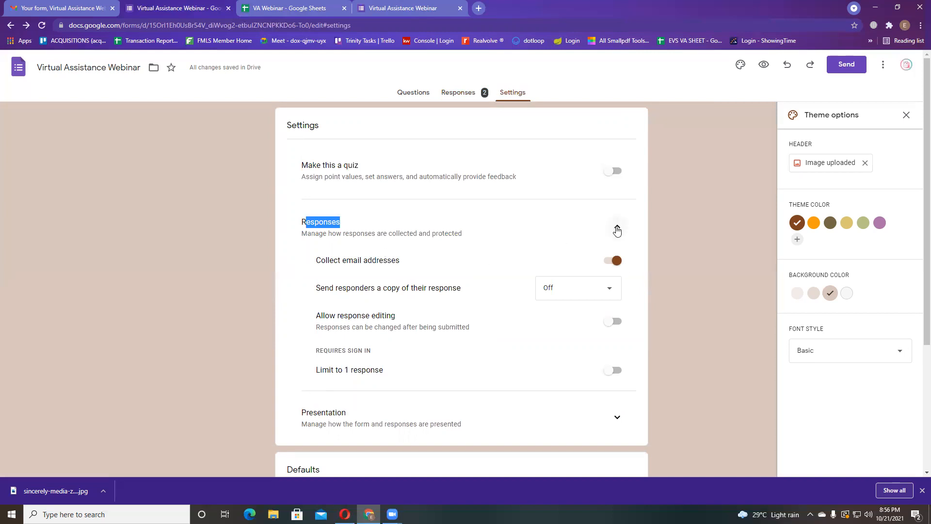
pyautogui.click(616, 228)
pyautogui.scroll(-1, 349, 317)
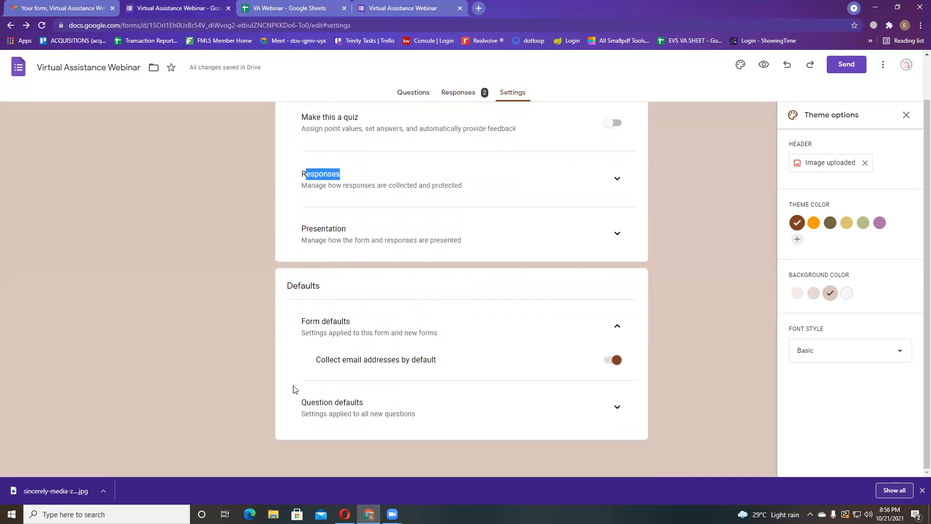
pyautogui.click(606, 406)
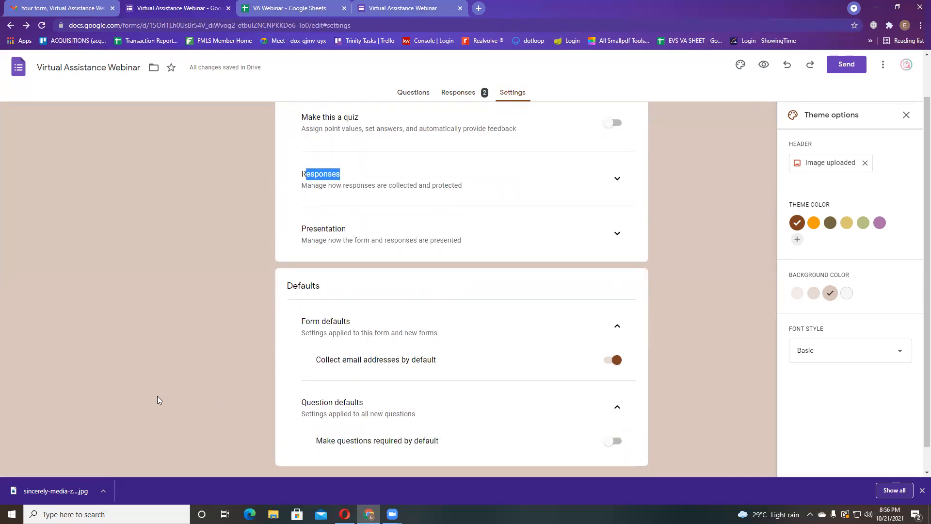
pyautogui.click(616, 407)
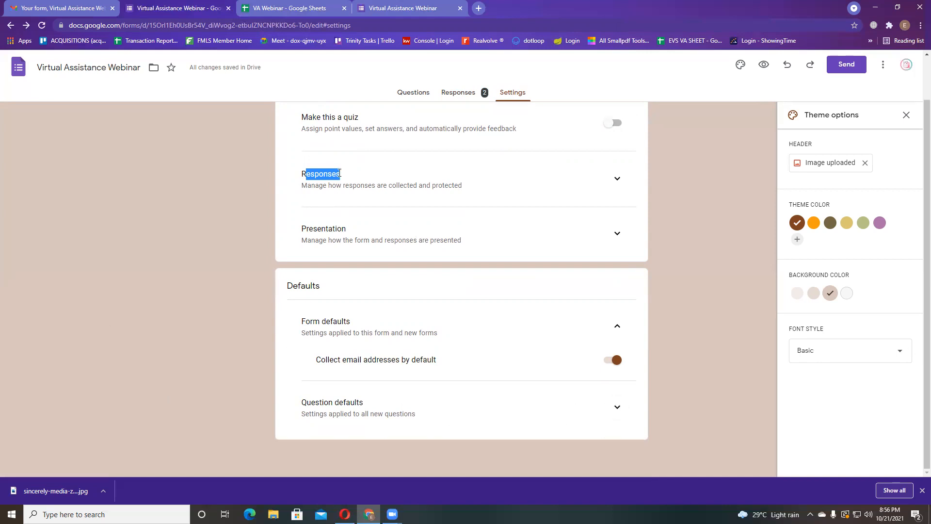
# - Open the Virtual Assistance Webinar respondent view in a new tab and select its URL
pyautogui.click(416, 91)
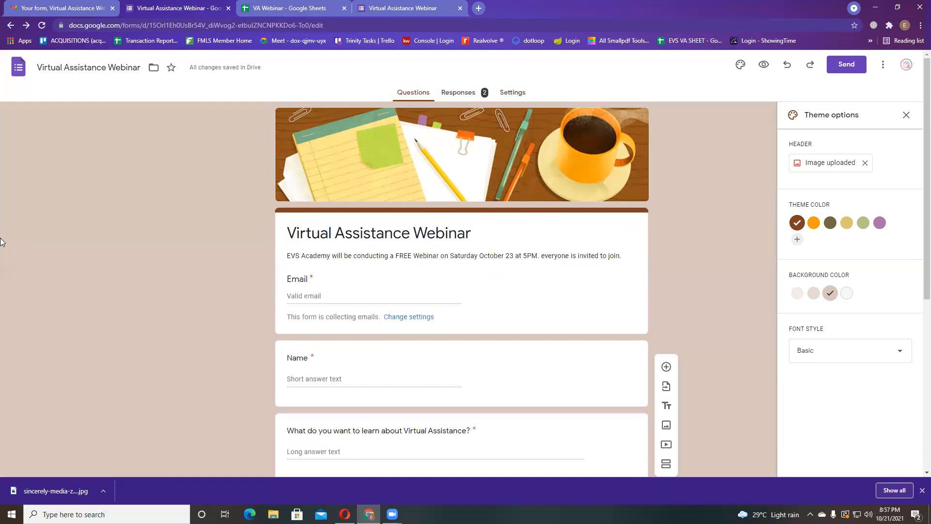
pyautogui.click(401, 5)
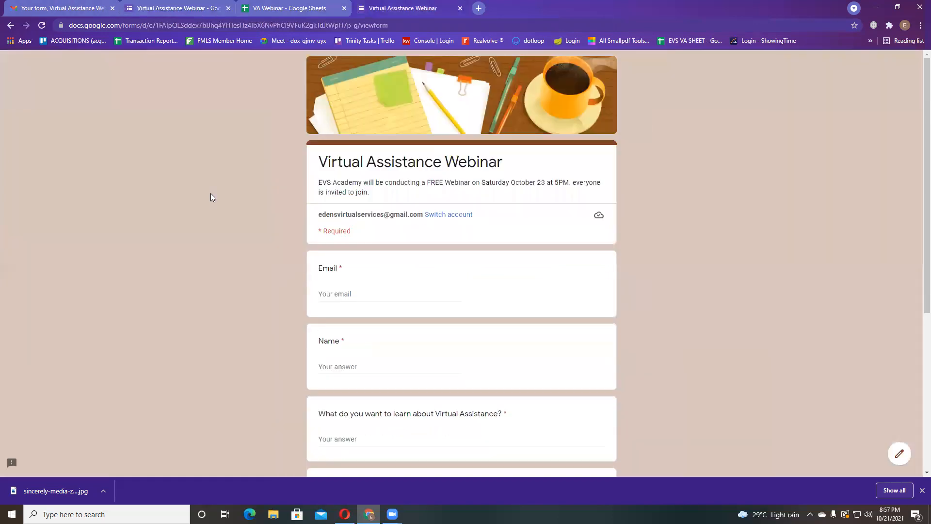
pyautogui.click(163, 7)
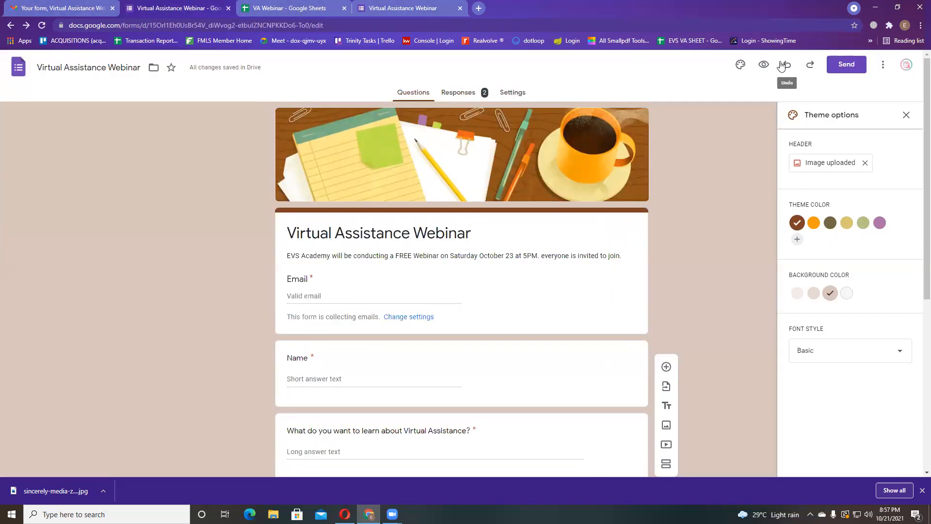
pyautogui.click(762, 68)
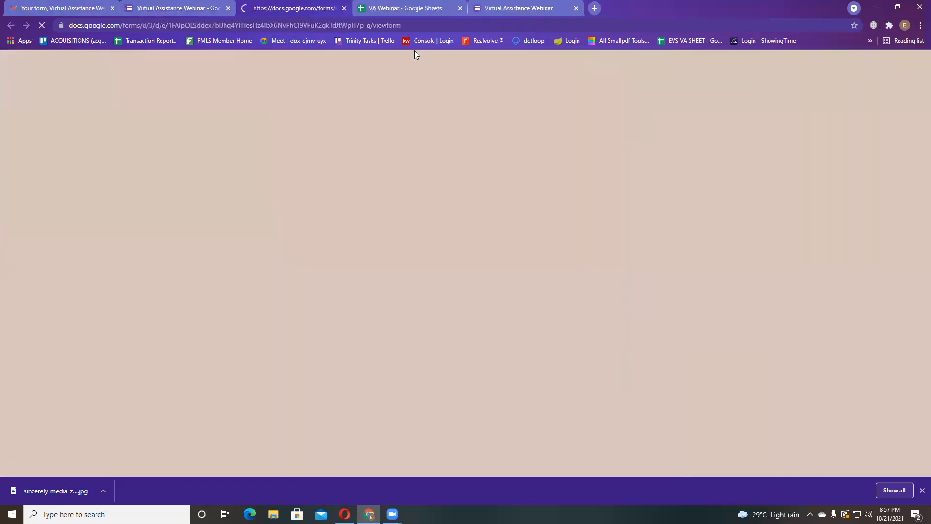
pyautogui.click(436, 26)
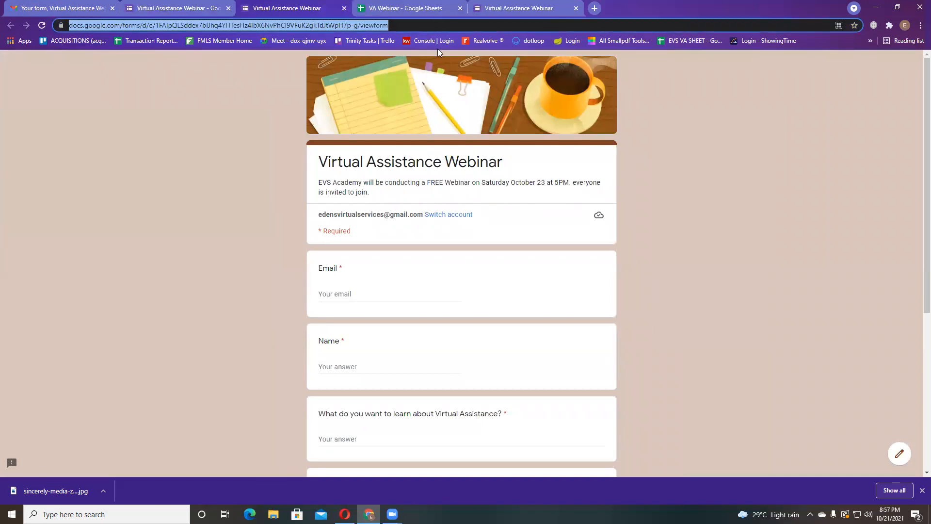
# - Load bit.ly in a new tab and log out of the Bitly account
pyautogui.click(593, 8)
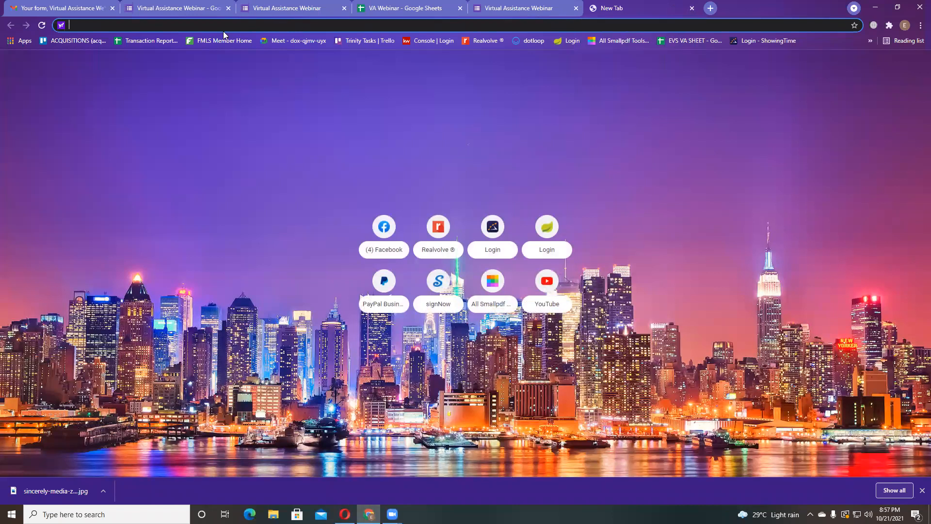
pyautogui.write('bitly')
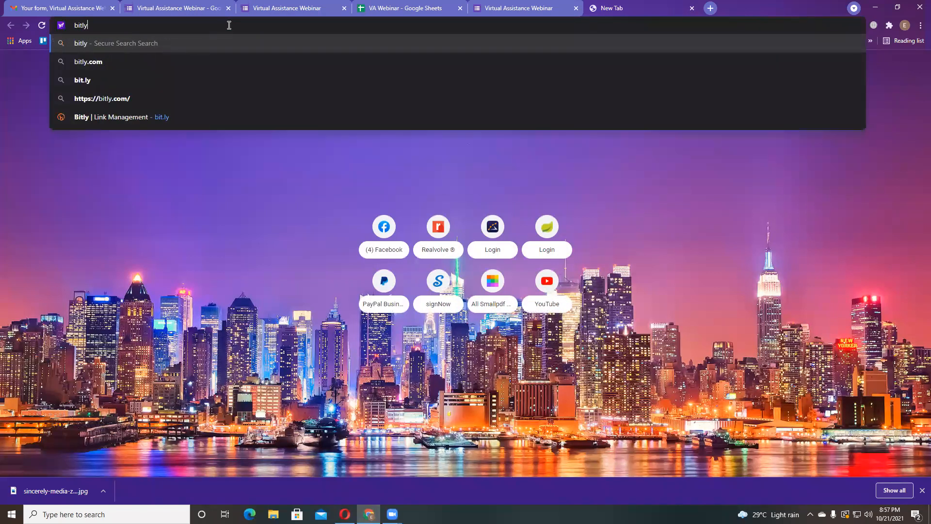
pyautogui.press('BackSpace')
pyautogui.write('.ly')
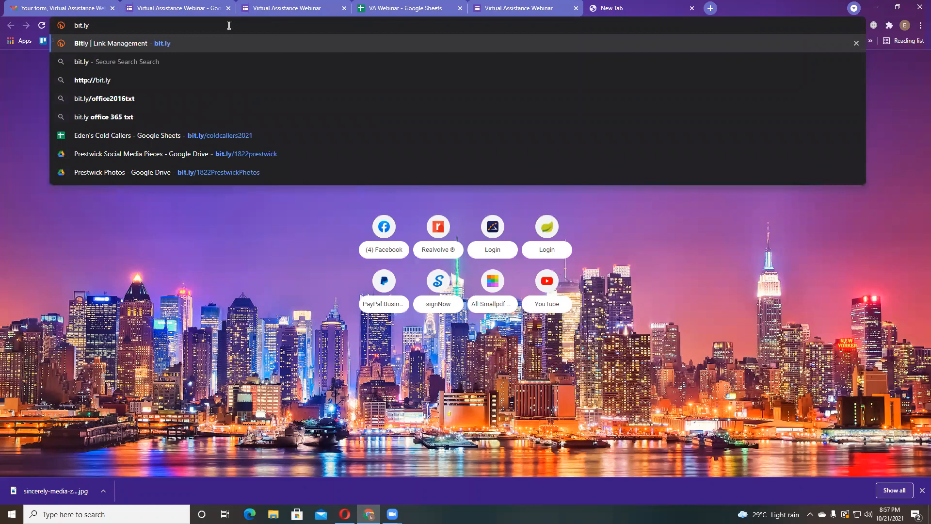
pyautogui.press('Return')
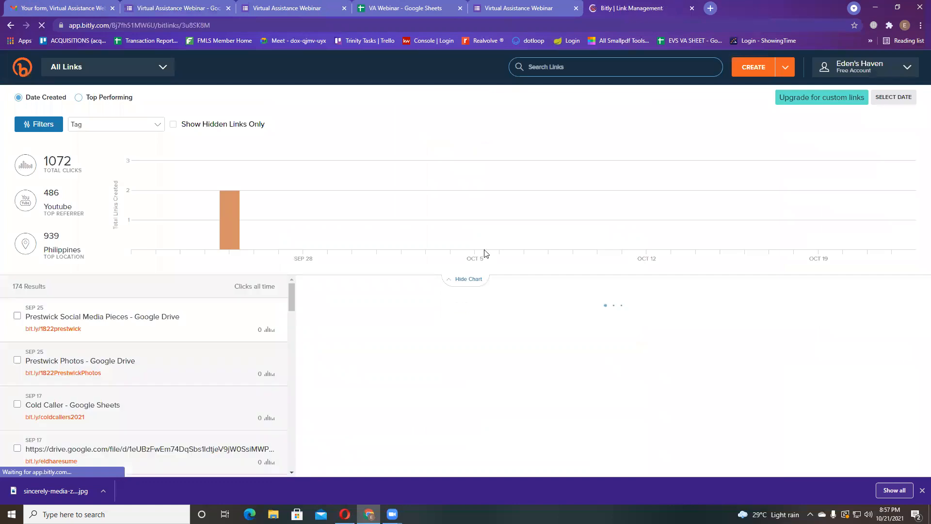
pyautogui.click(863, 73)
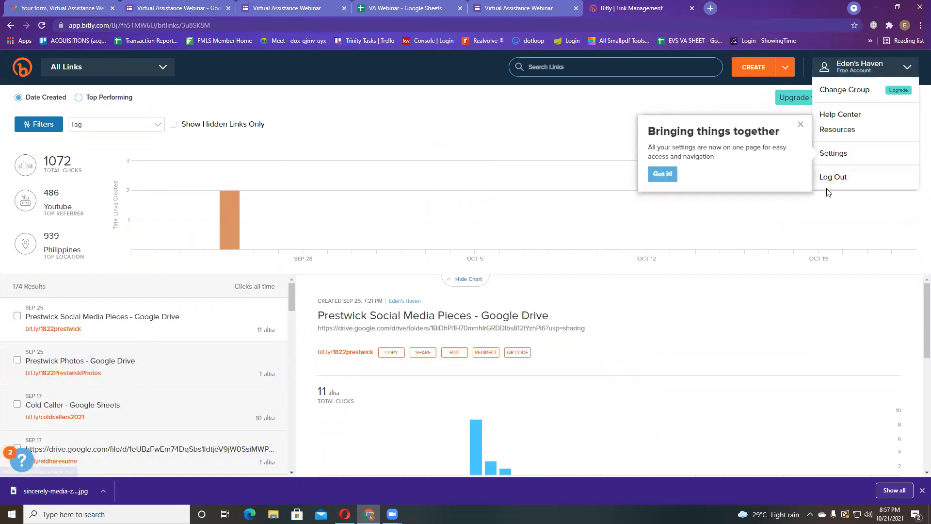
pyautogui.click(918, 178)
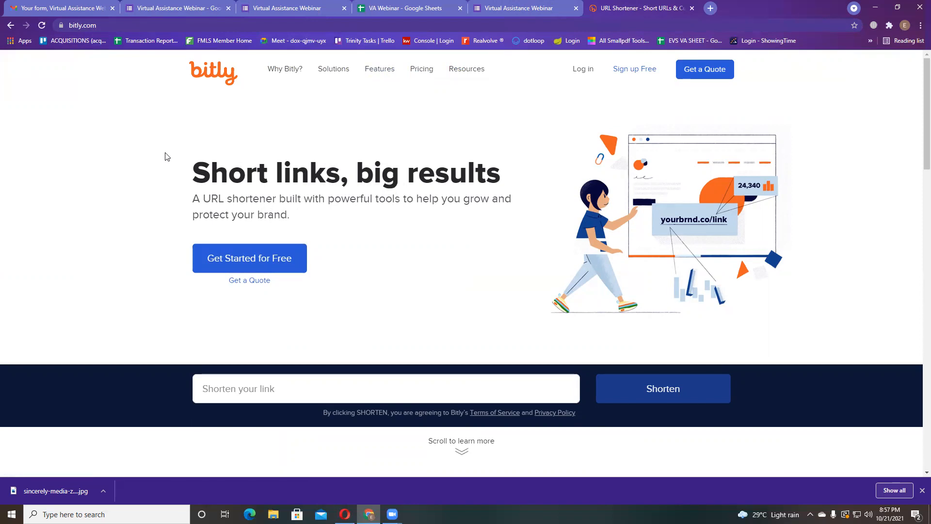
# - Paste the form URL into Bitly, shorten it to bit.ly/3pu7y1k, and copy the short link
pyautogui.click(267, 389)
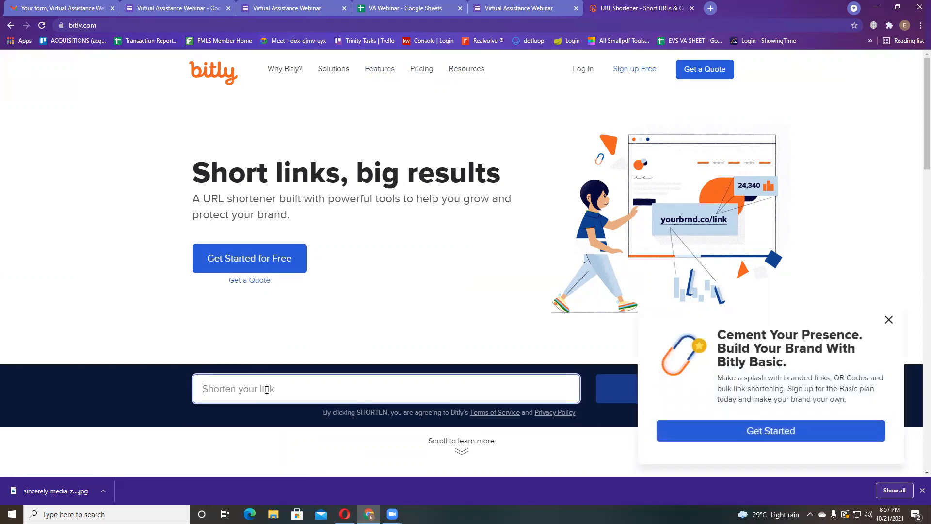
pyautogui.write('https://docs.google.com/forms/d/e/1FAIpQLSddex7blJhq4YHTesHz4lbX6NvPhCl9VFuK2gkTdJtWpH7p-g/viewform')
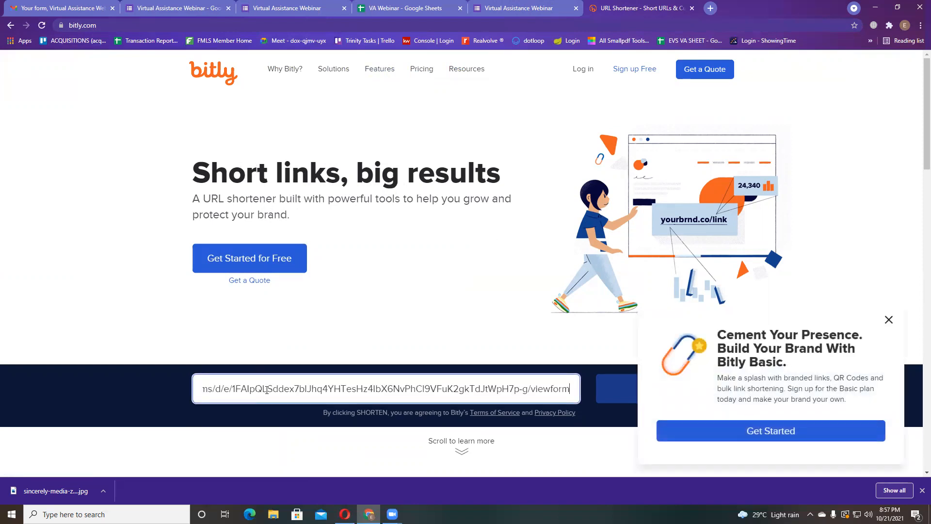
pyautogui.click(890, 320)
pyautogui.click(623, 394)
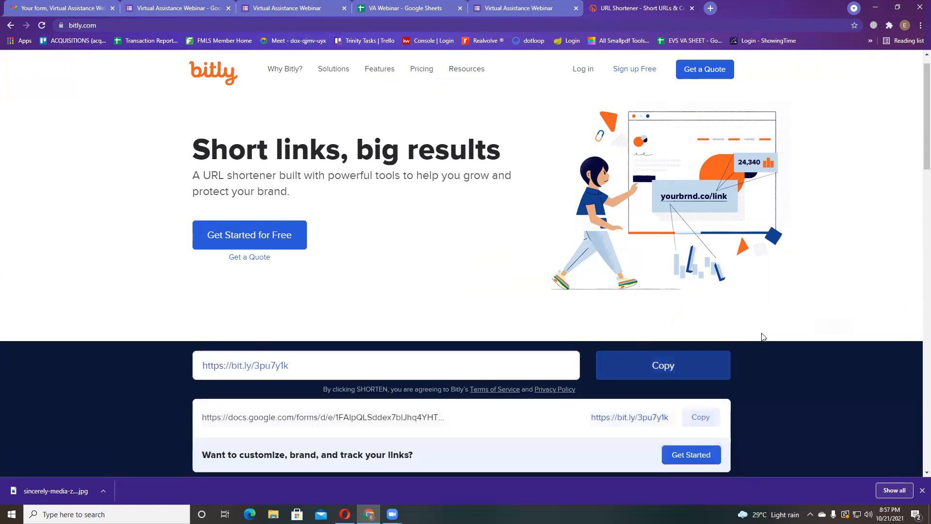
pyautogui.scroll(-3, 763, 336)
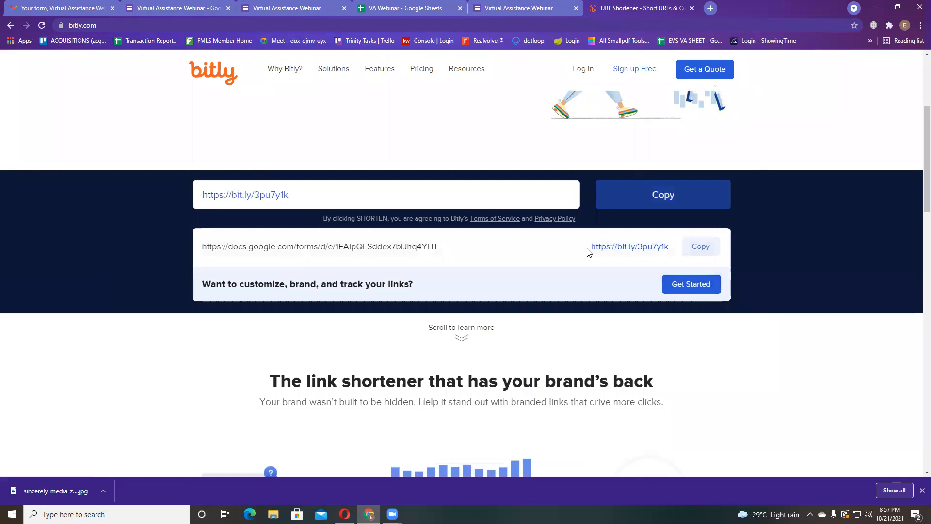
pyautogui.click(690, 250)
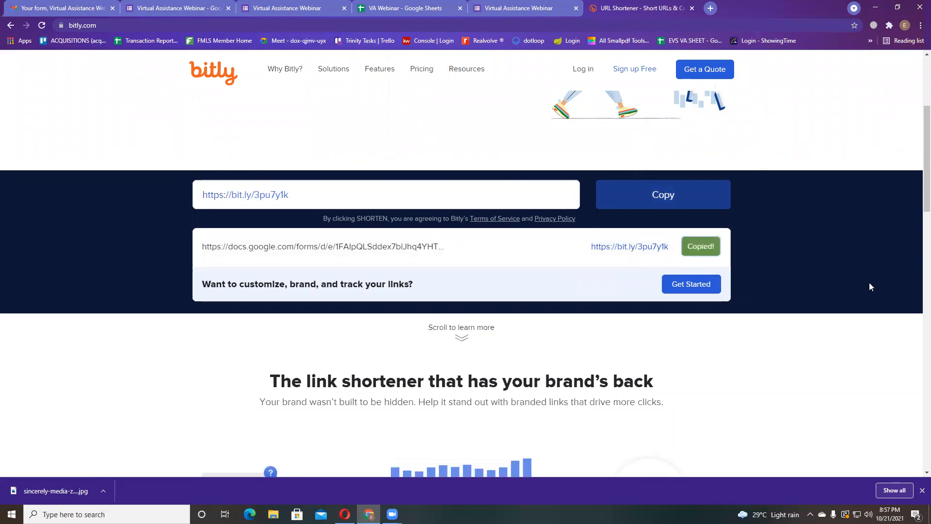
pyautogui.scroll(-1, 858, 307)
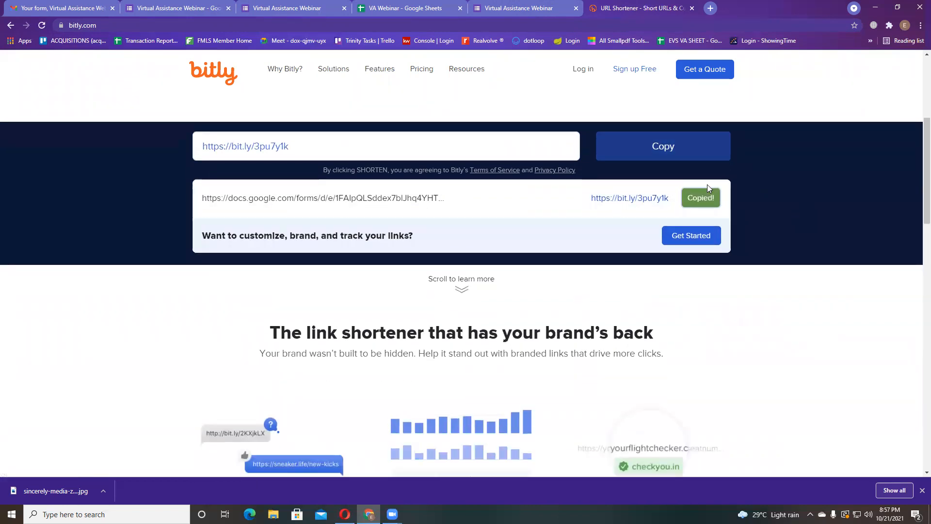
pyautogui.scroll(5, 679, 155)
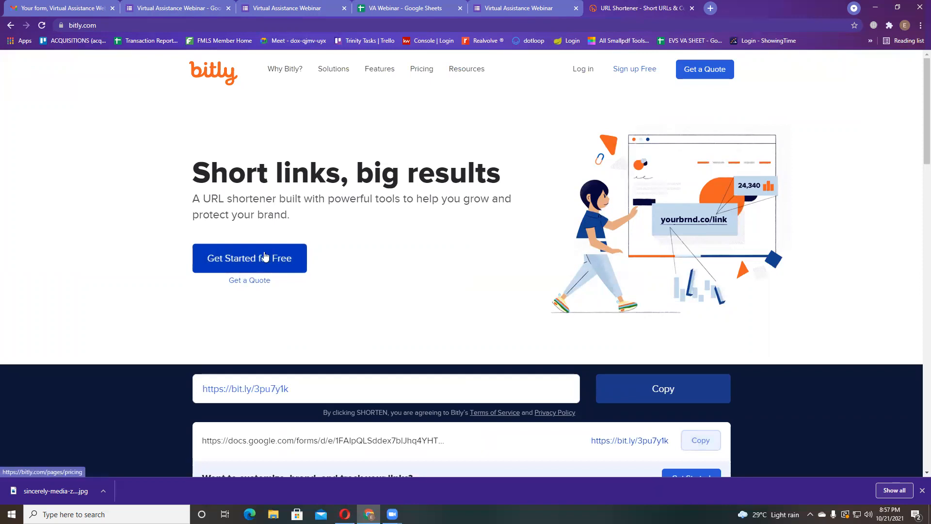
pyautogui.click(583, 72)
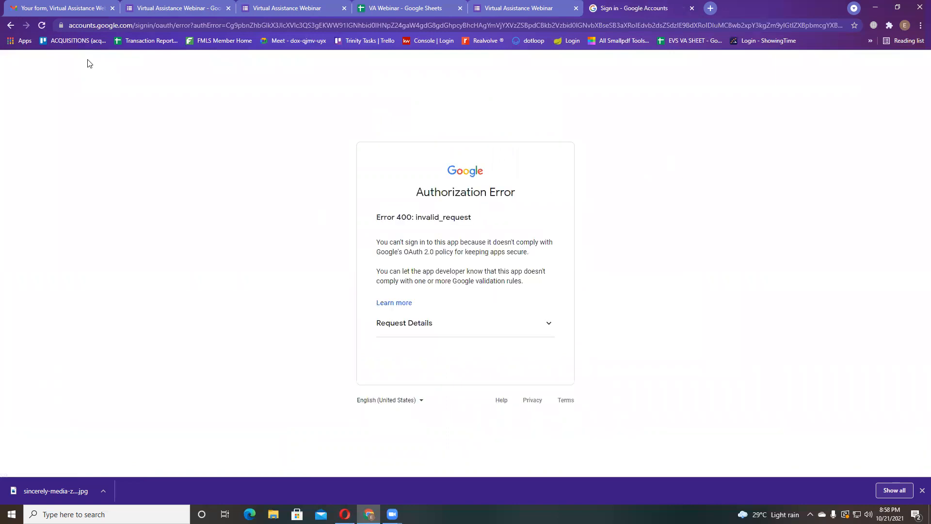
# - Try signing in to Bitly with a Google account, then close the failed authorization tab
pyautogui.click(8, 25)
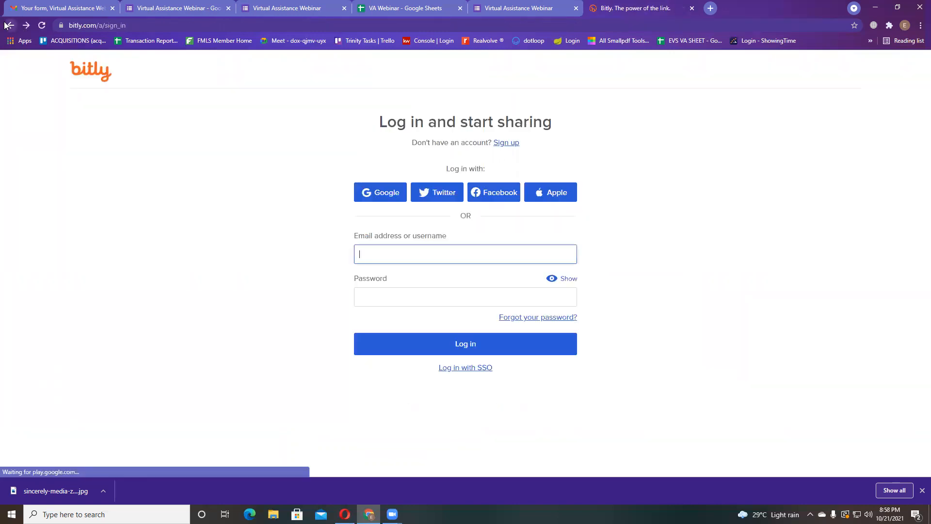
pyautogui.click(378, 195)
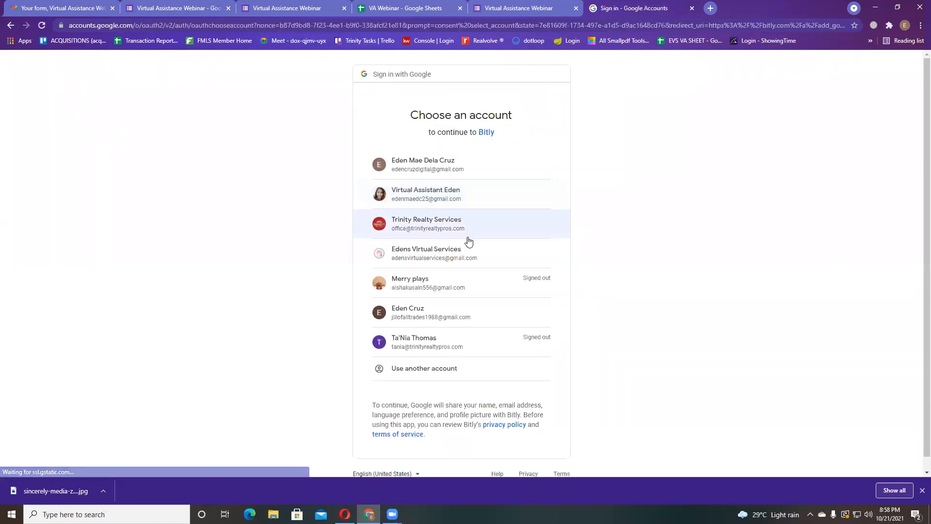
pyautogui.click(440, 200)
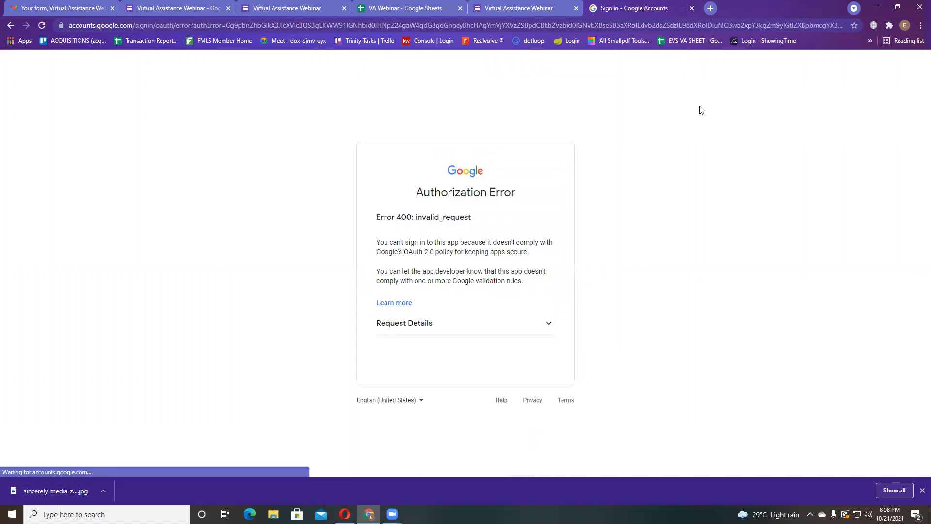
pyautogui.click(692, 8)
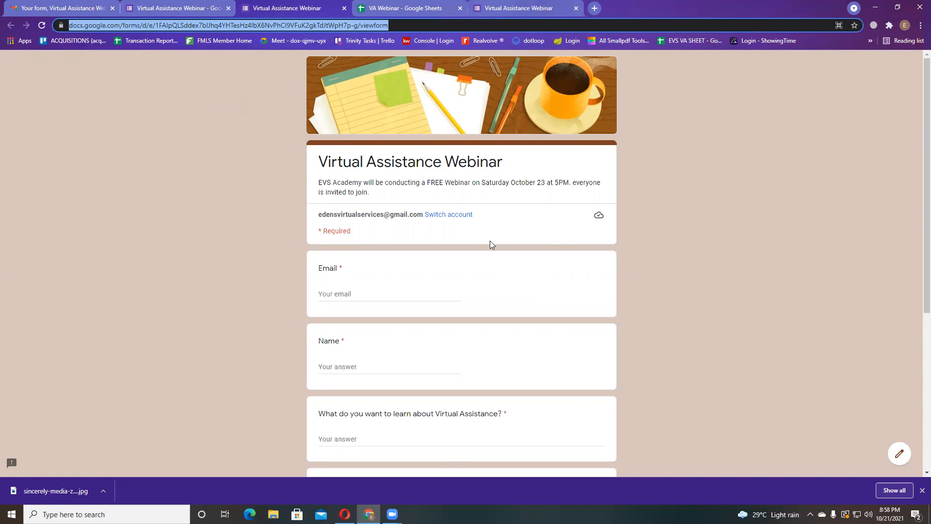
pyautogui.click(595, 7)
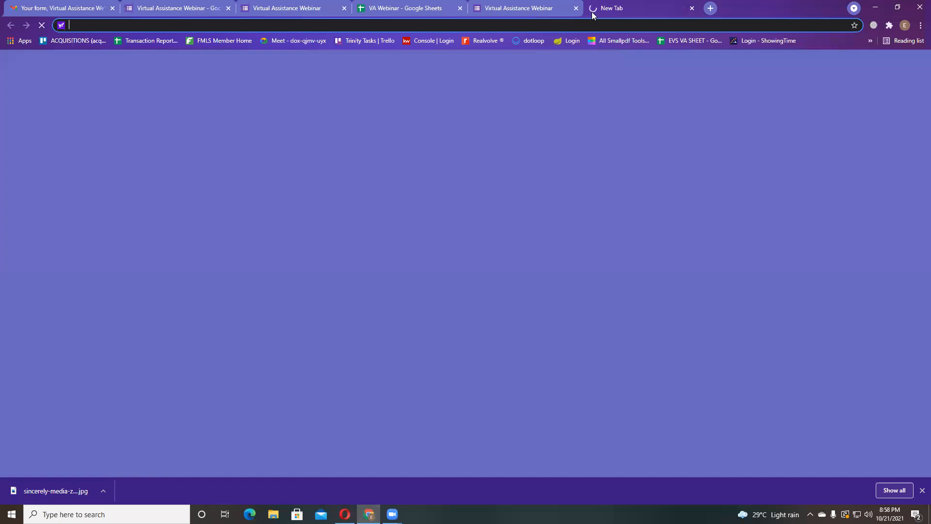
pyautogui.hotkey('ctrl', 'v')
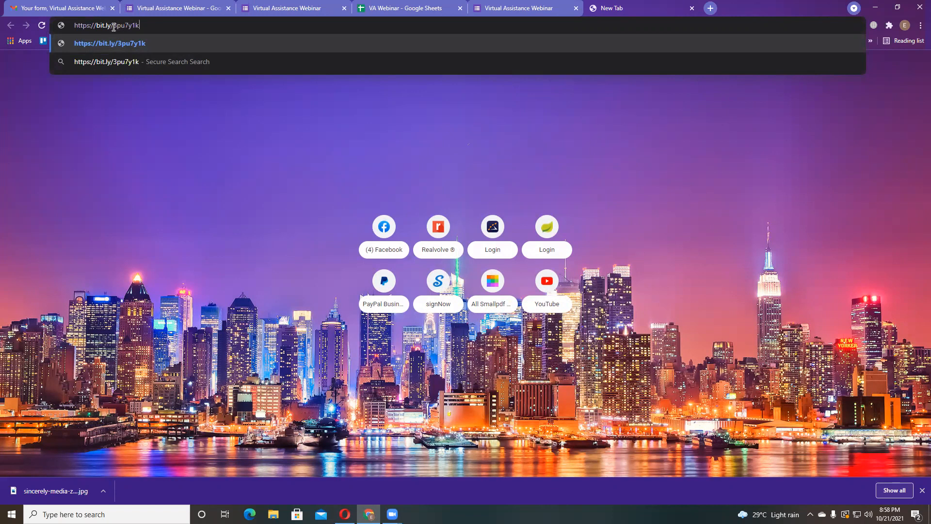
pyautogui.moveTo(112, 25); pyautogui.dragTo(201, 27)
pyautogui.write('va w')
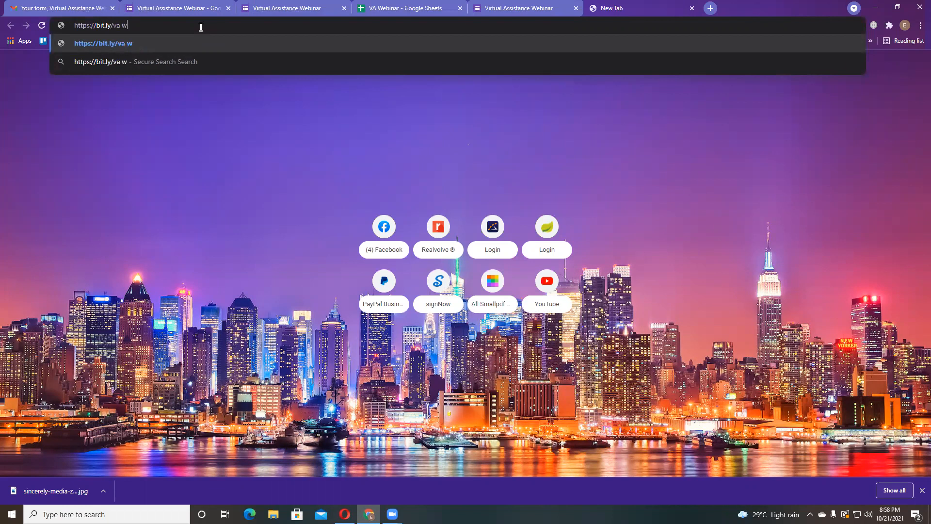
pyautogui.write('ebinar')
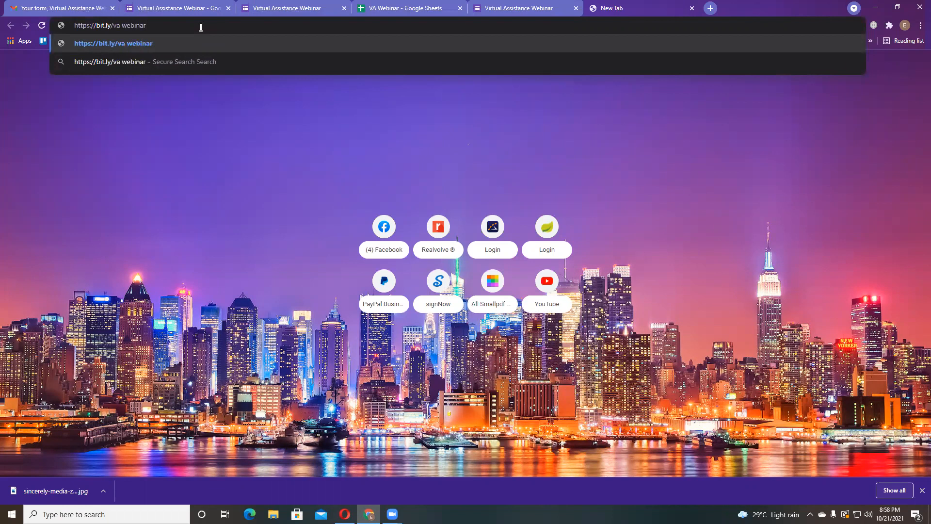
pyautogui.moveTo(146, 26); pyautogui.dragTo(120, 27)
pyautogui.click(121, 26)
pyautogui.press('BackSpace')
pyautogui.hotkey('ctrl', 'a')
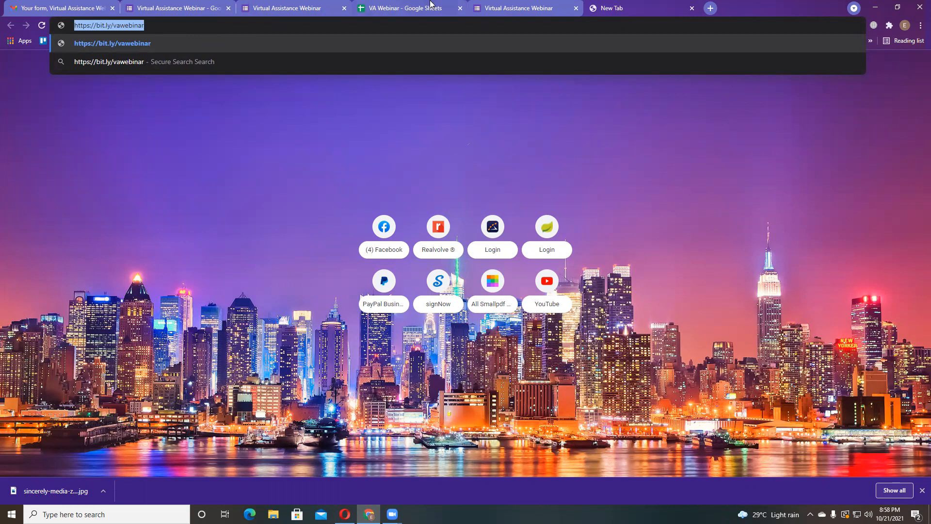
pyautogui.click(430, 4)
# - Switch from the live form tab to the Virtual Assistance Webinar form editor tab
pyautogui.click(288, 6)
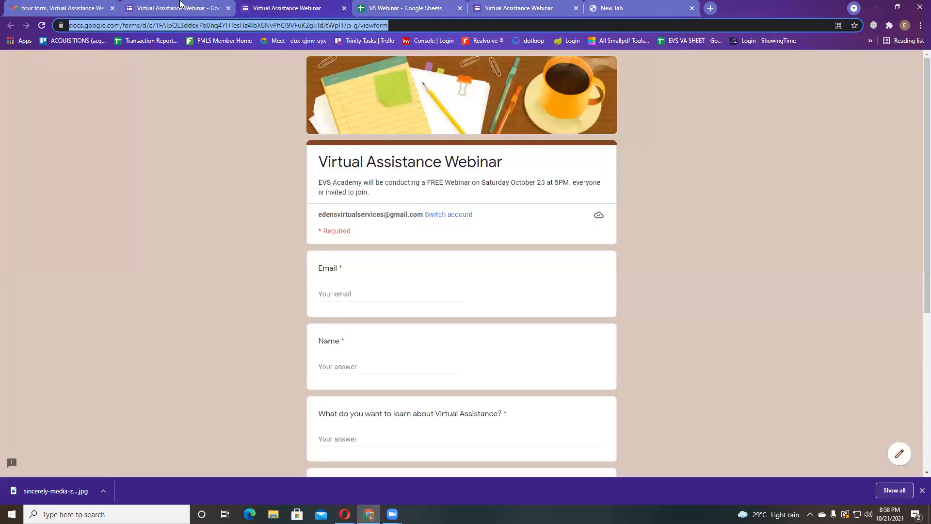
pyautogui.click(180, 5)
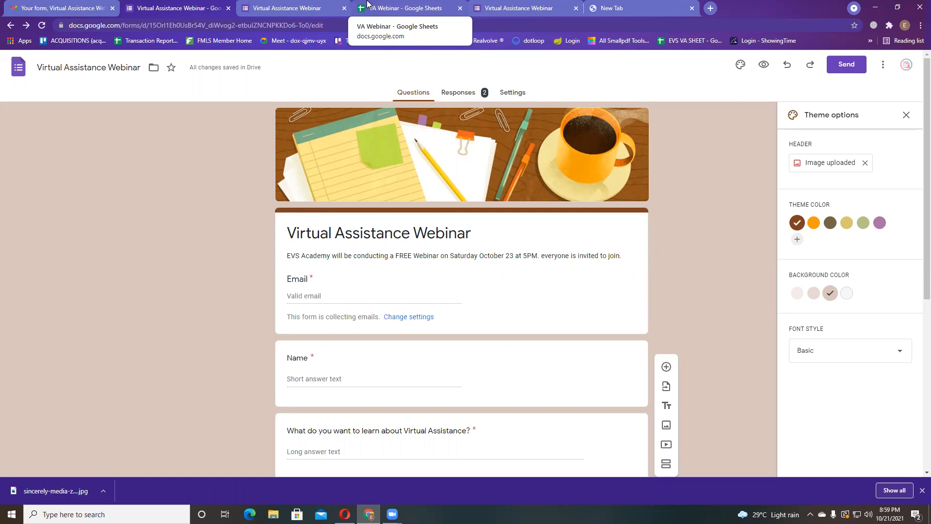
pyautogui.moveTo(368, 514)
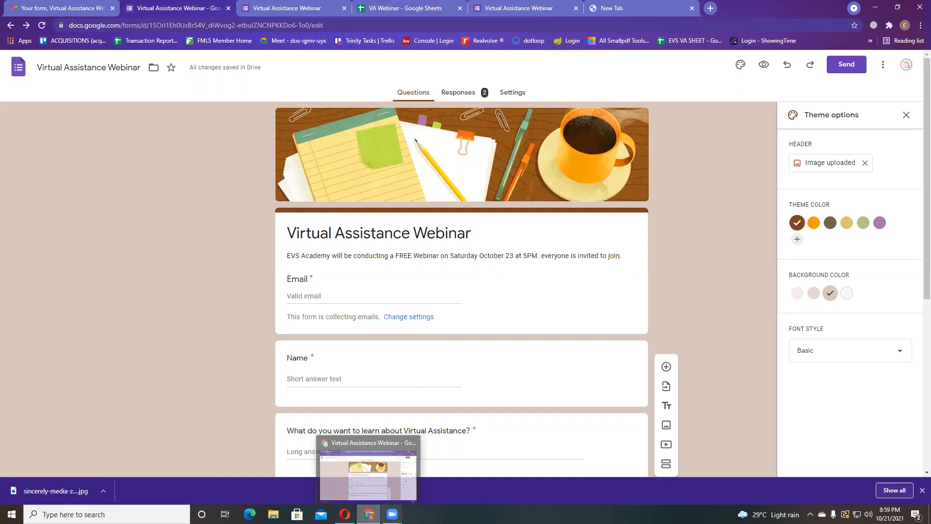